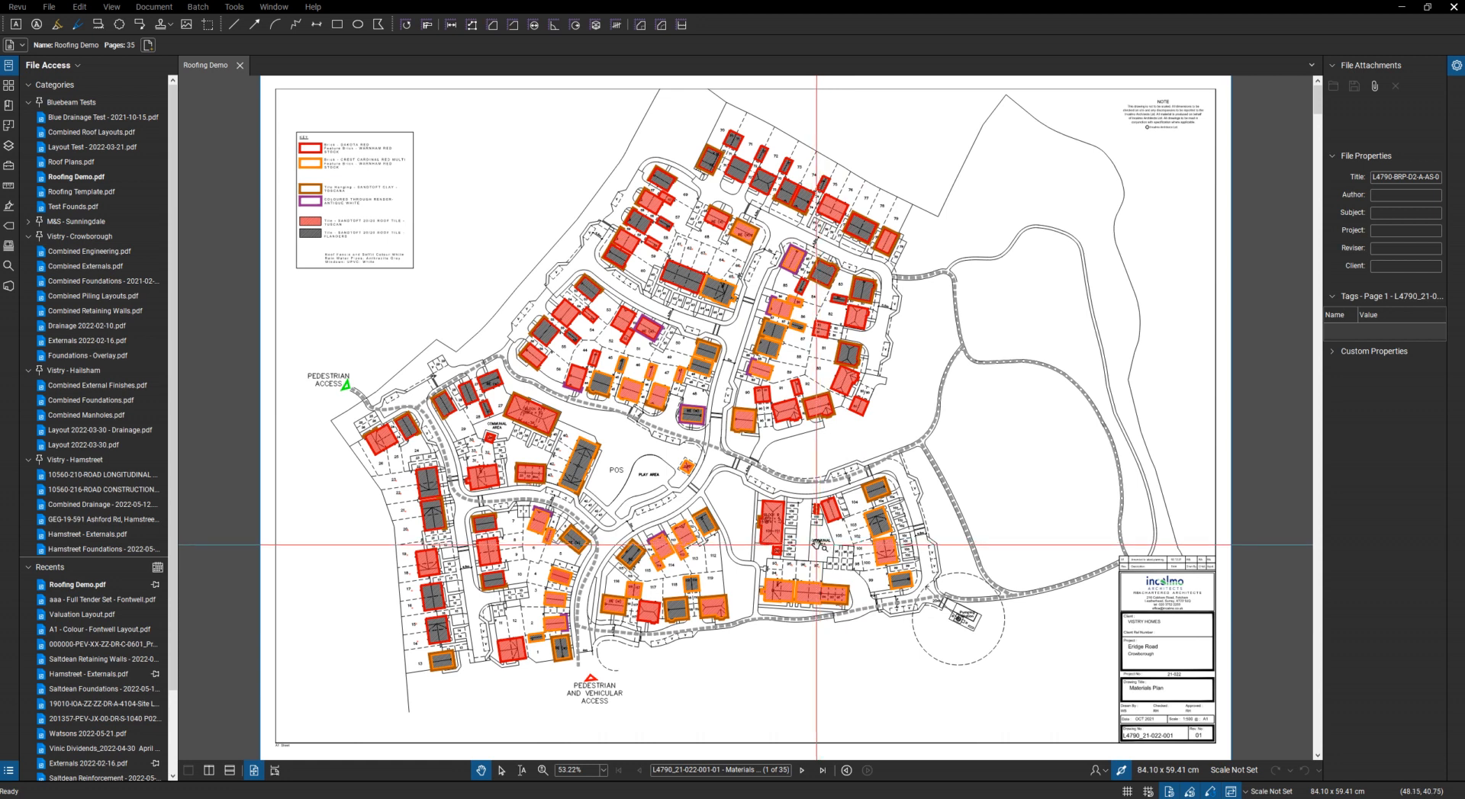
Go to page 3 of the Roofing Demo PDF, the block roof plans, and show the roofing measurement tool sets.
click(785, 770)
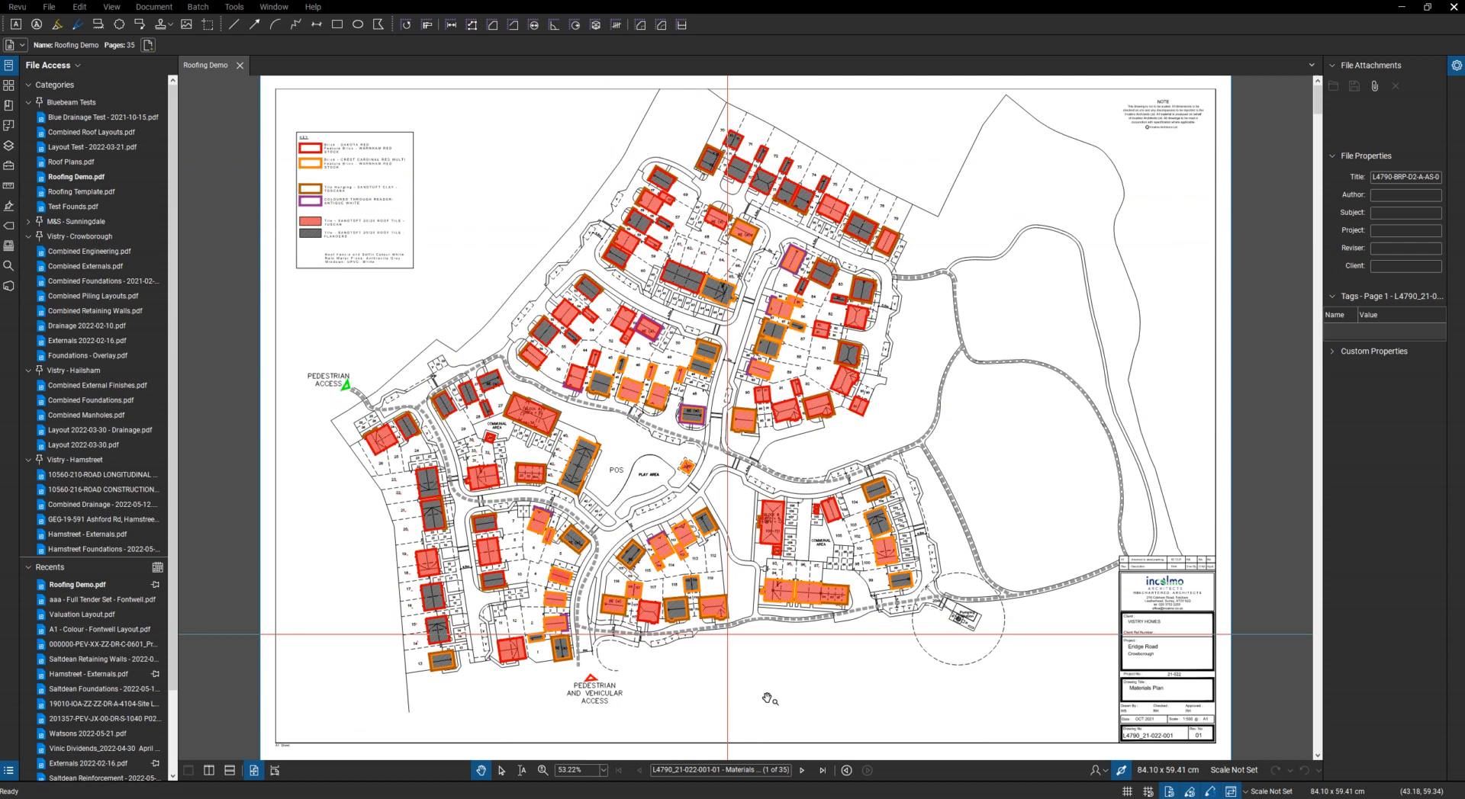
click(802, 770)
click(801, 771)
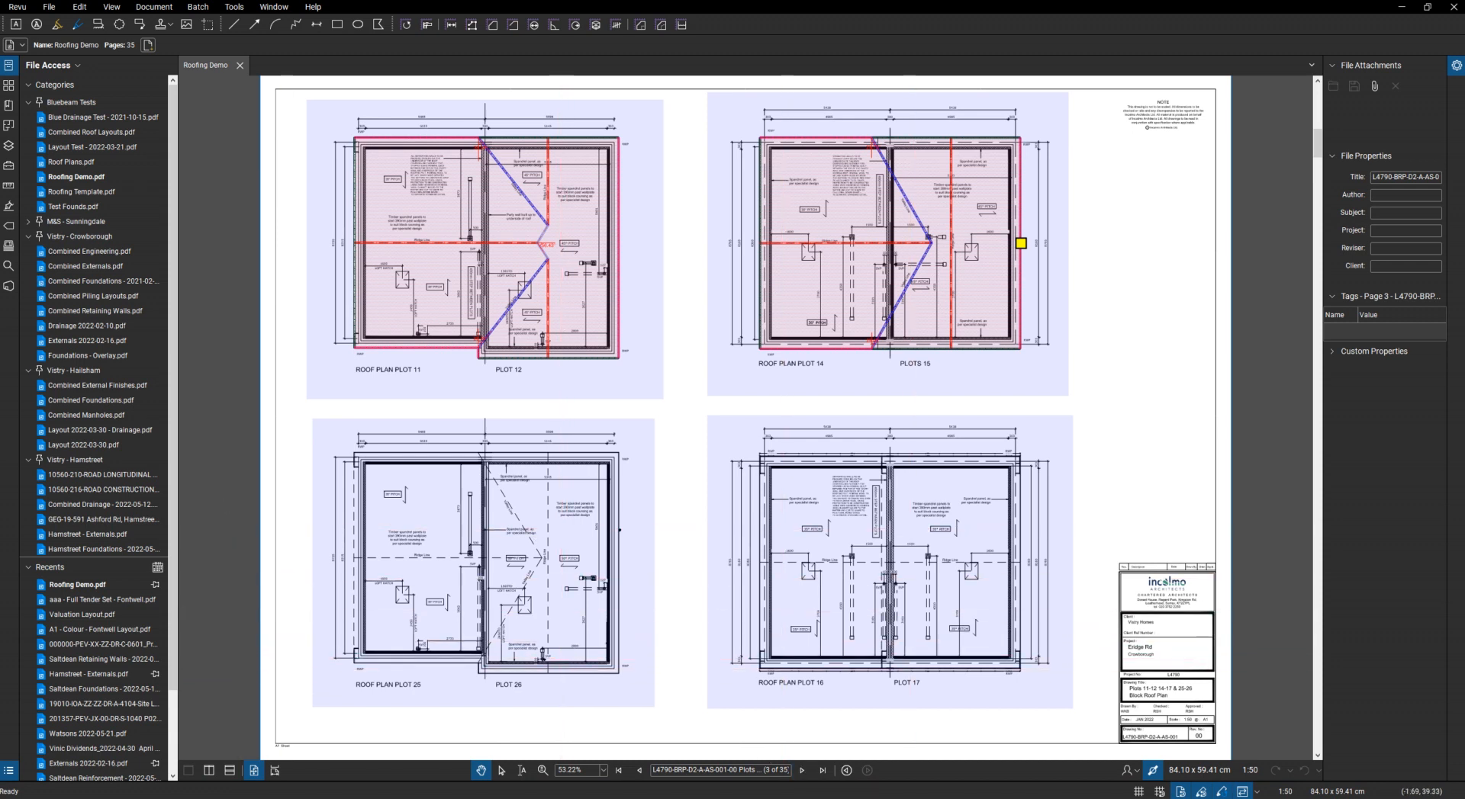
click(9, 165)
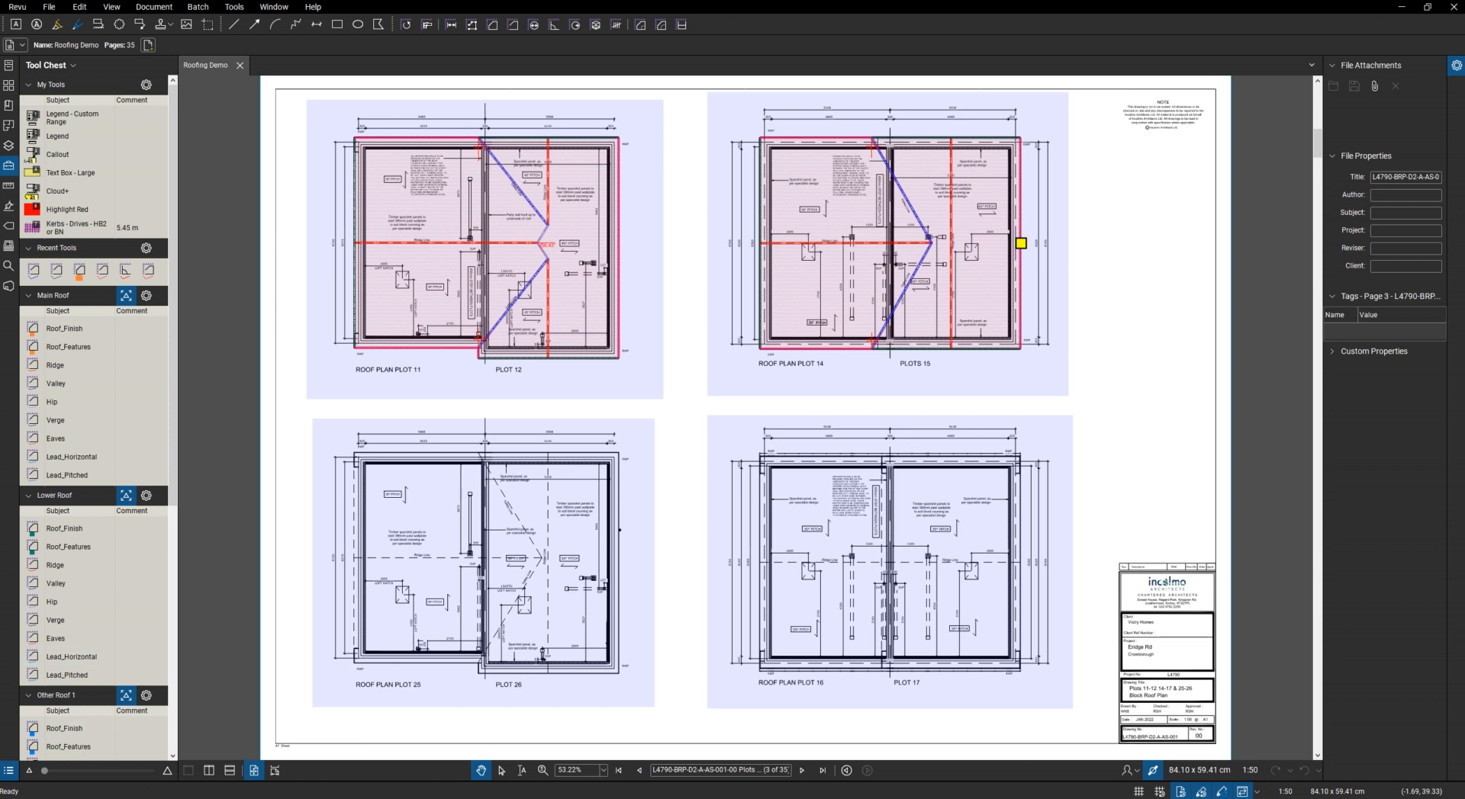
Switch to the Roof Tiling workbook in Excel and examine its sheets from Details through Cost Database and Site Layout to Site Breakdown.
click(378, 798)
click(351, 786)
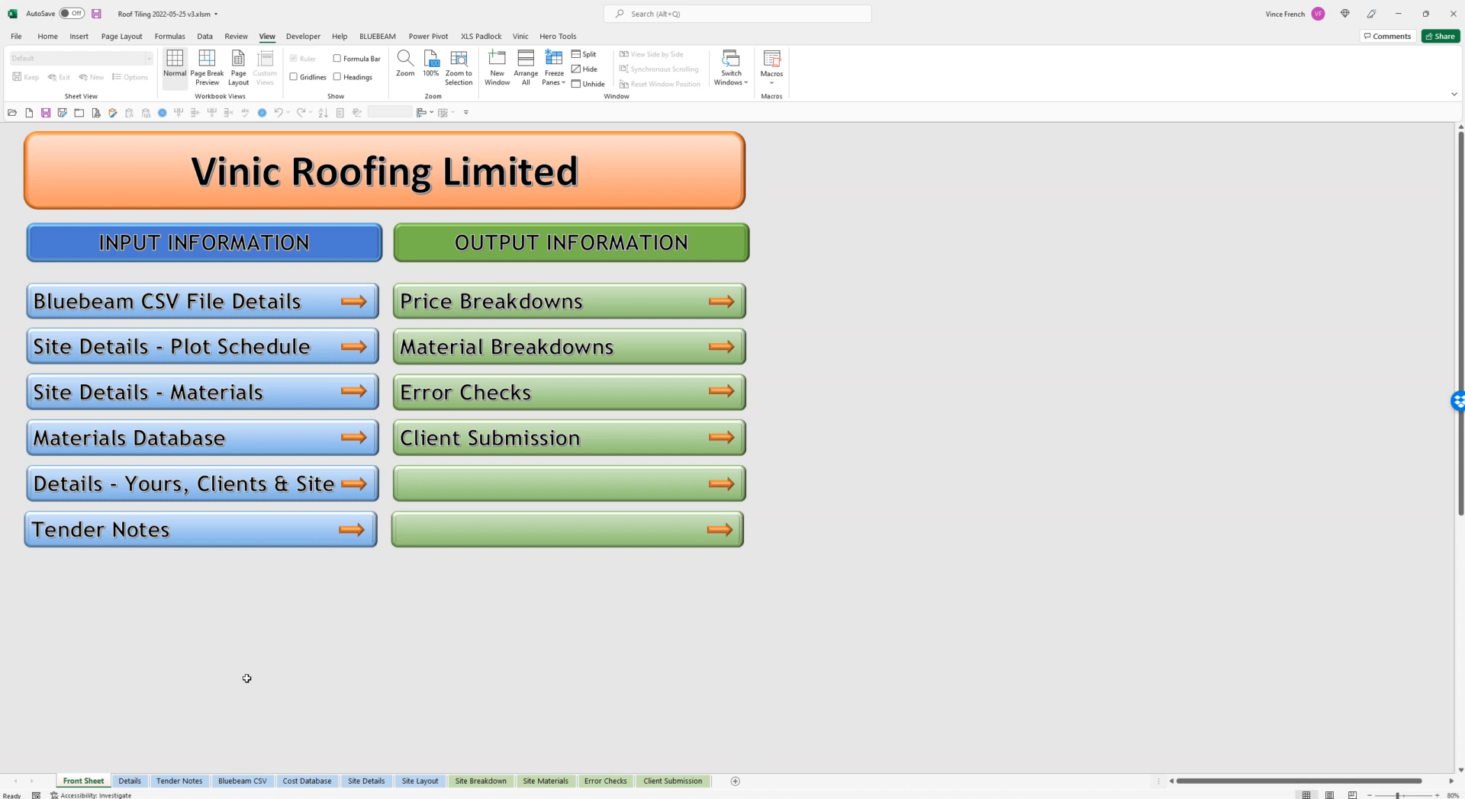
click(134, 783)
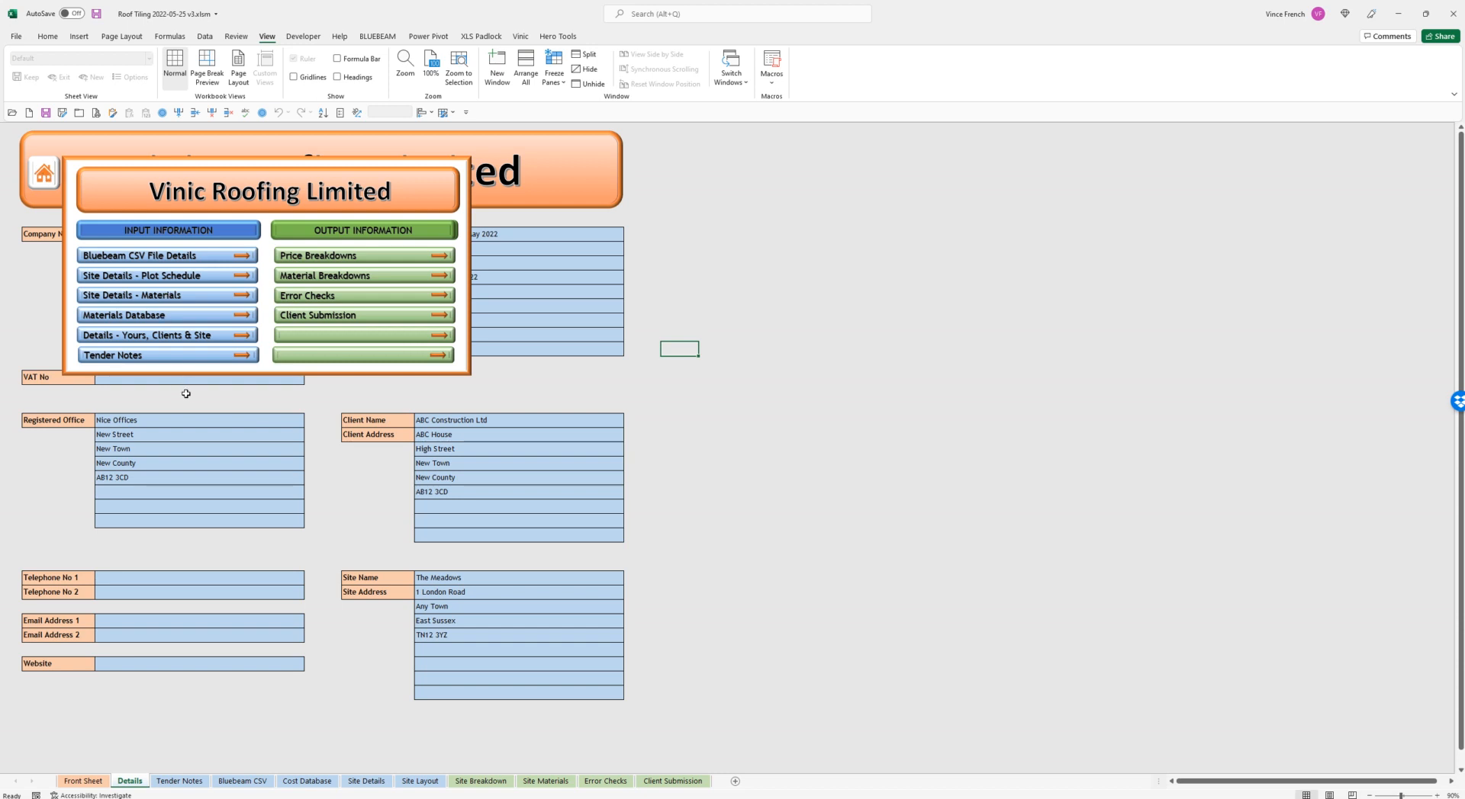
click(189, 781)
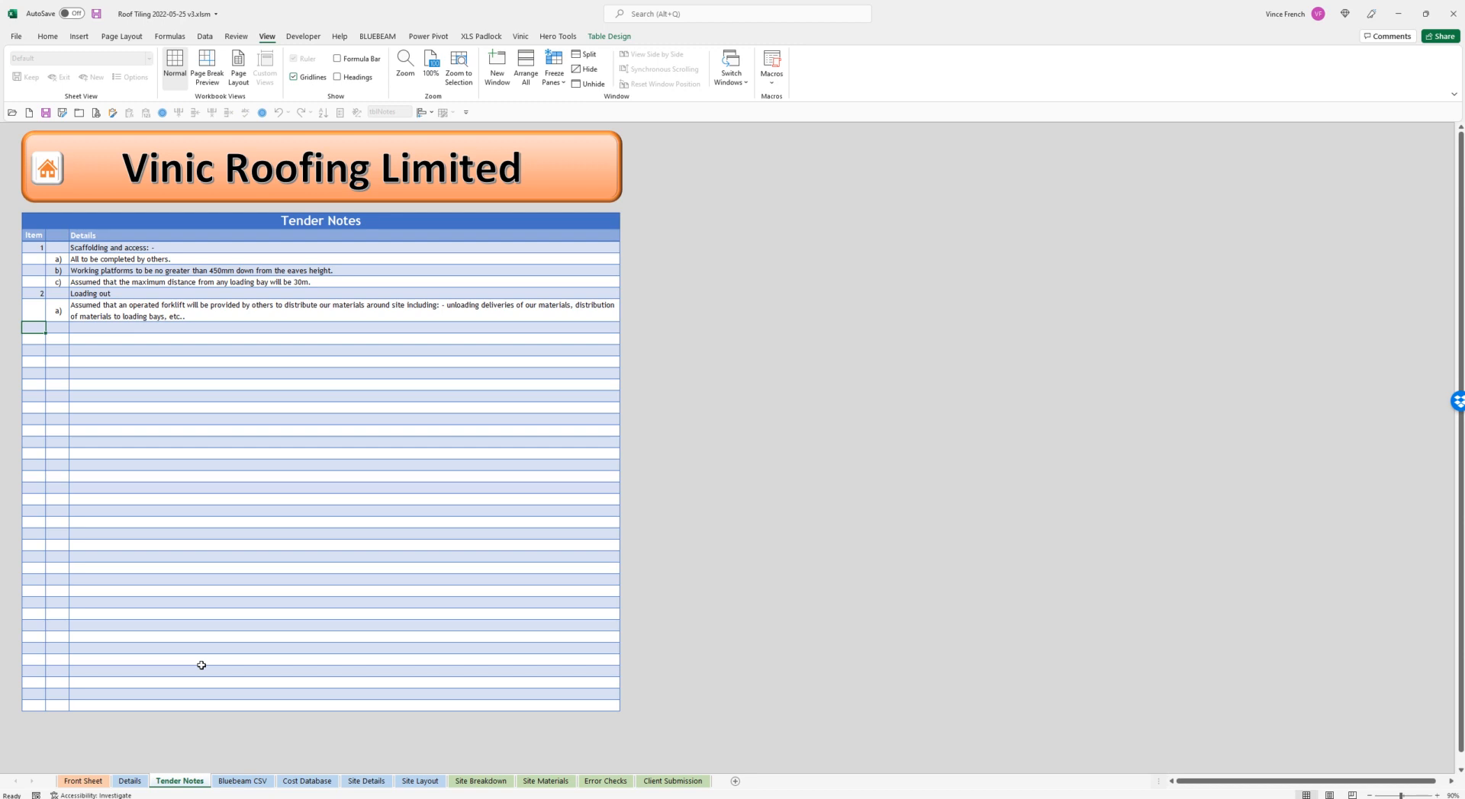
click(244, 782)
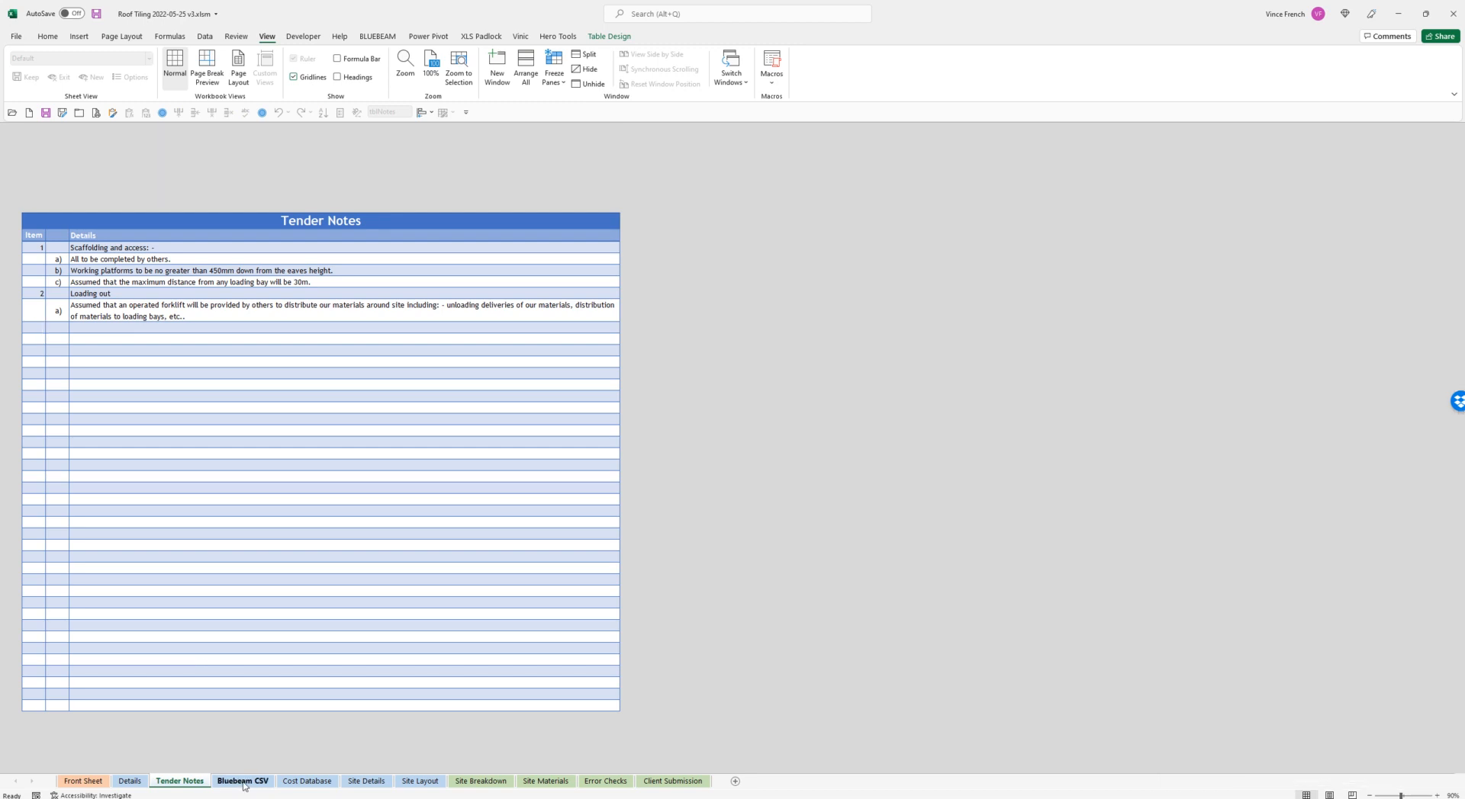
click(298, 783)
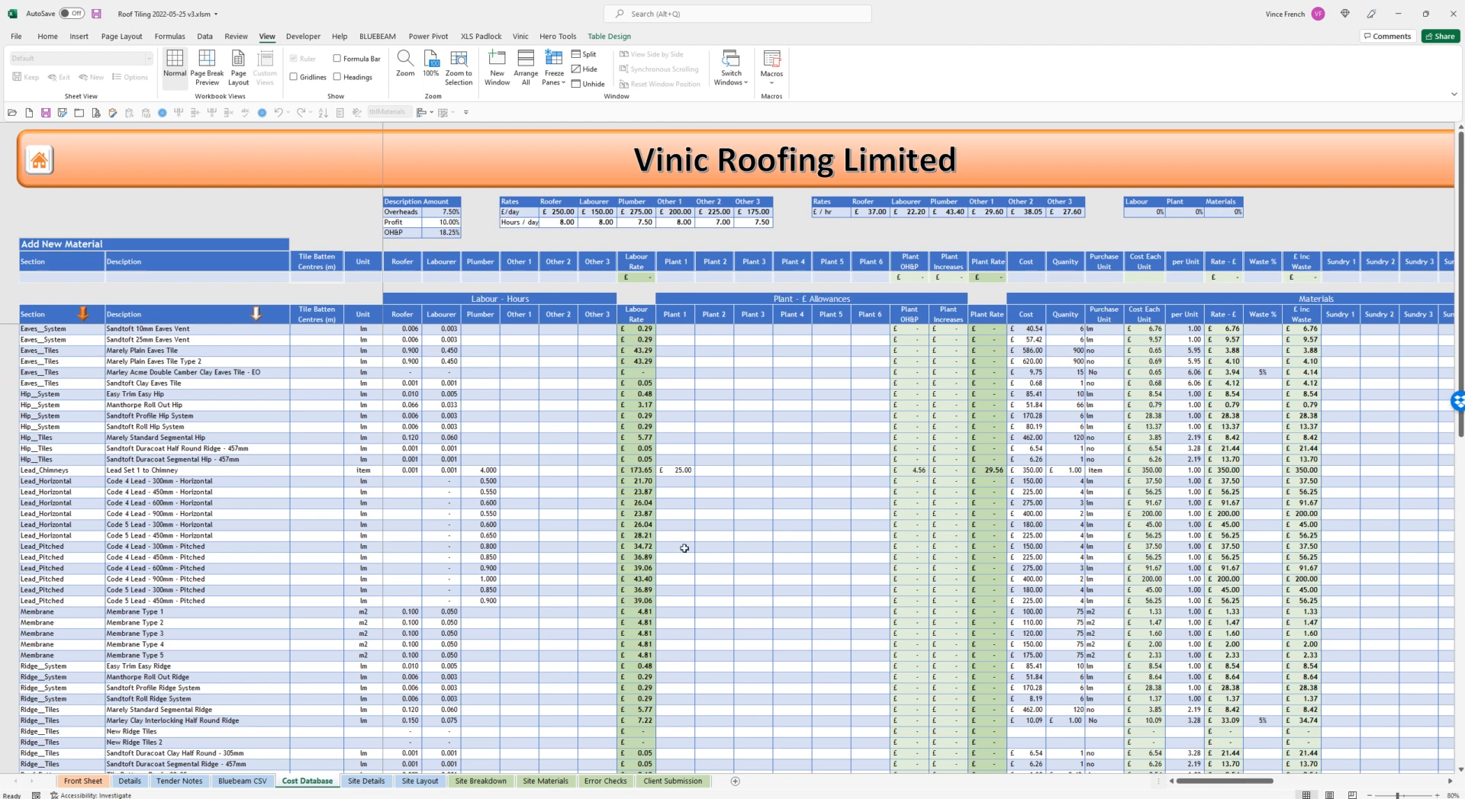
click(365, 781)
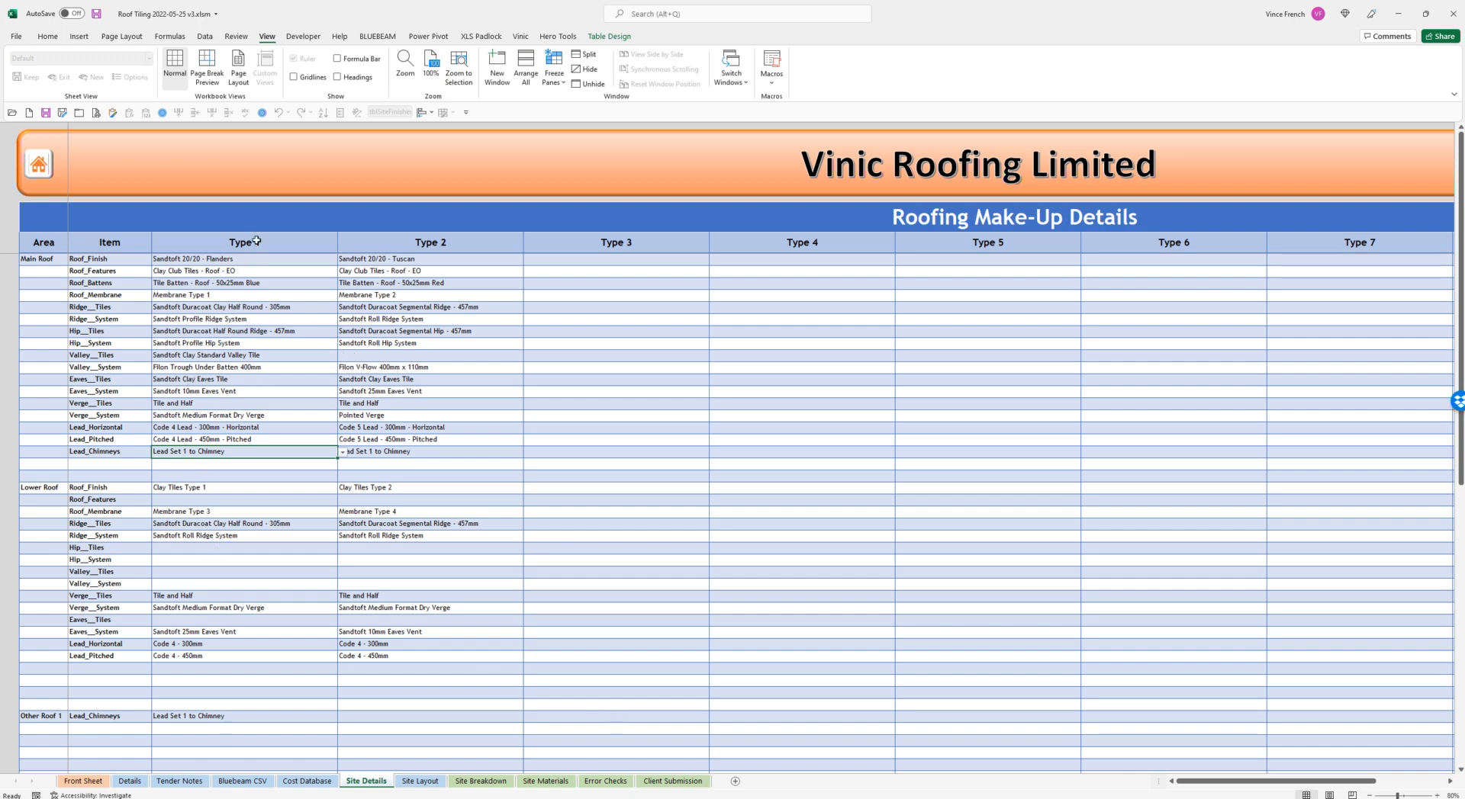
click(424, 783)
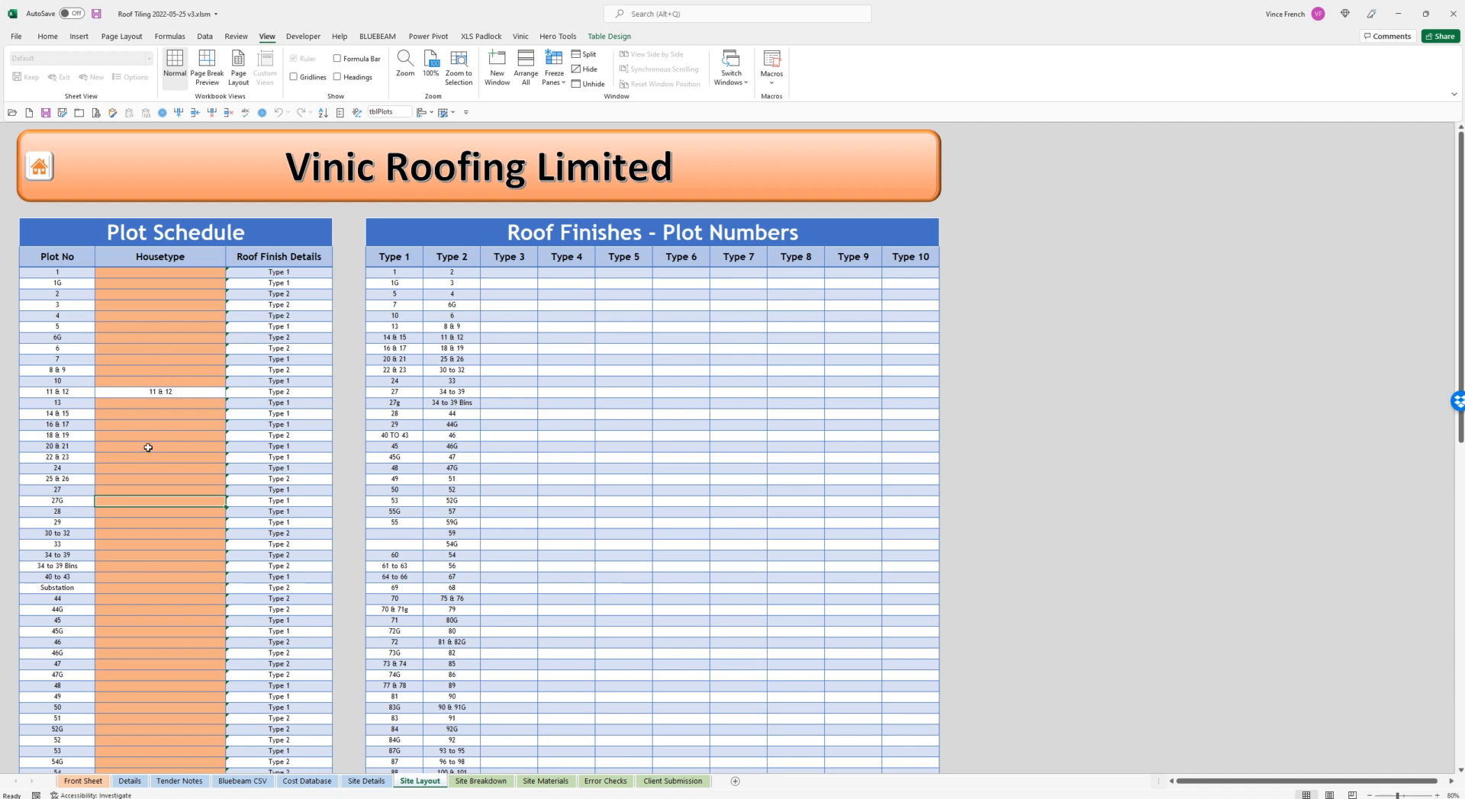
click(480, 781)
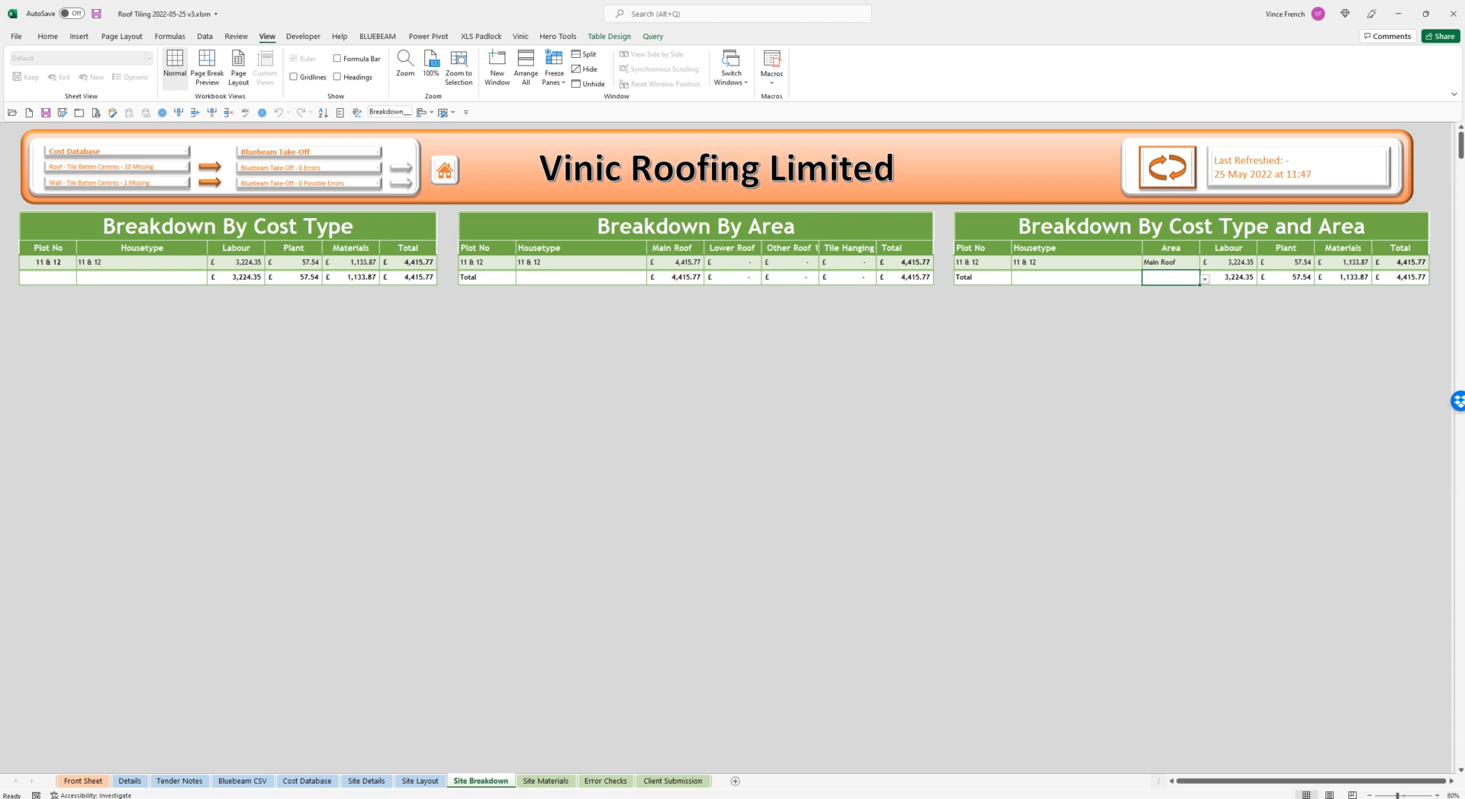
Switch back to Bluebeam Revu and outline Plot 25's roof up to the two valley lines as a Main Roof Roof_Finish area.
key(alt+Tab)
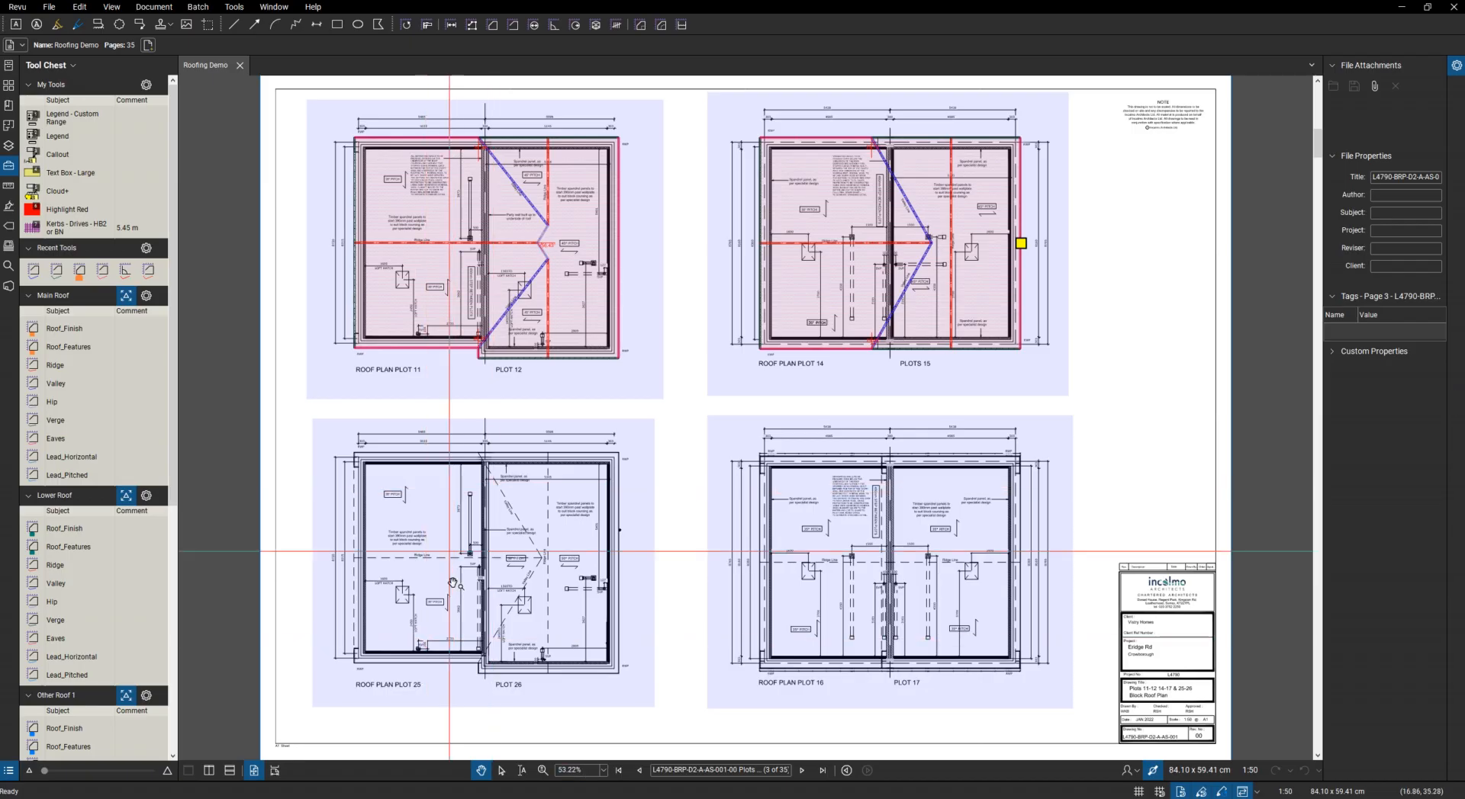
scroll(447, 633, up, 2)
scroll(448, 660, up, 4)
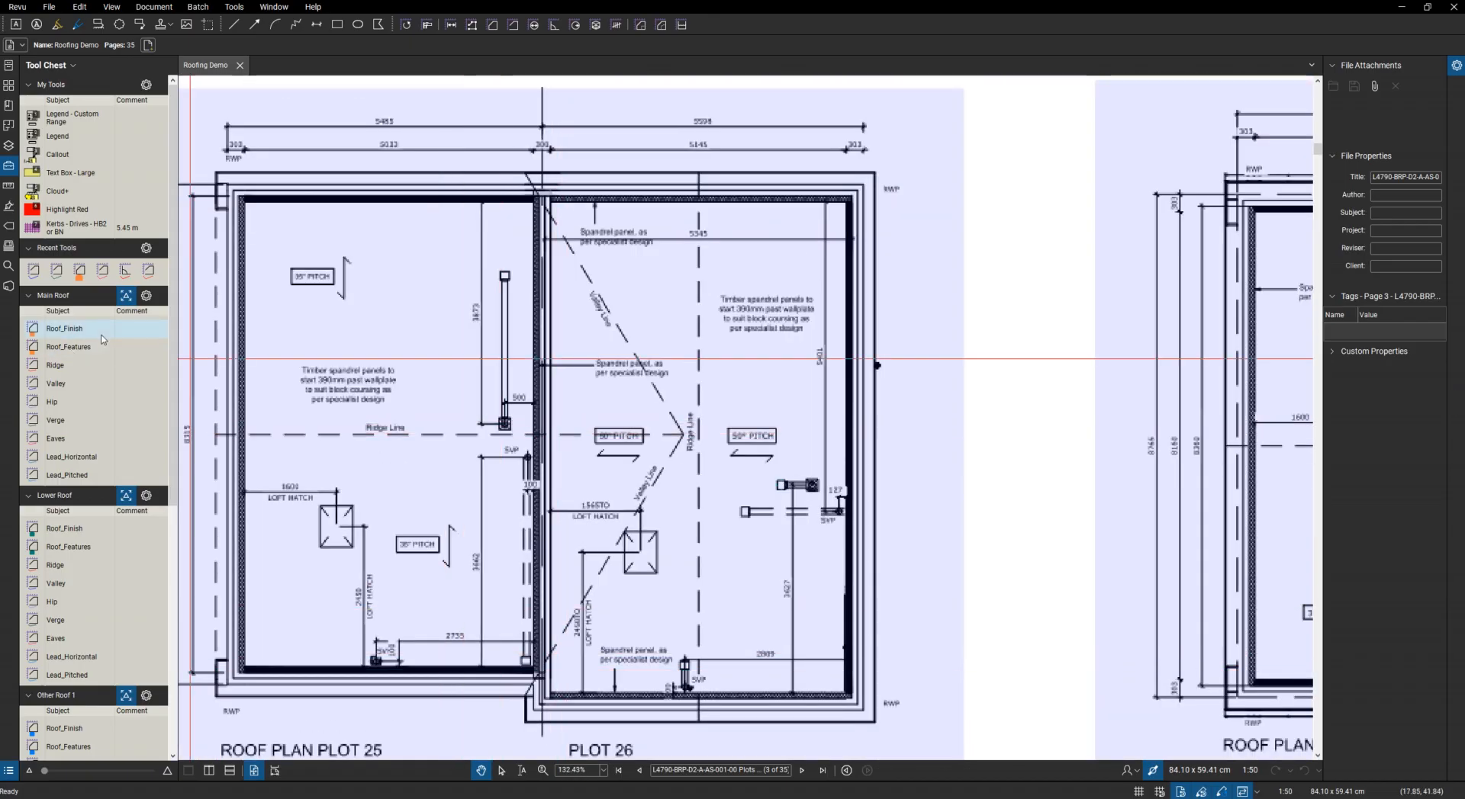
click(64, 329)
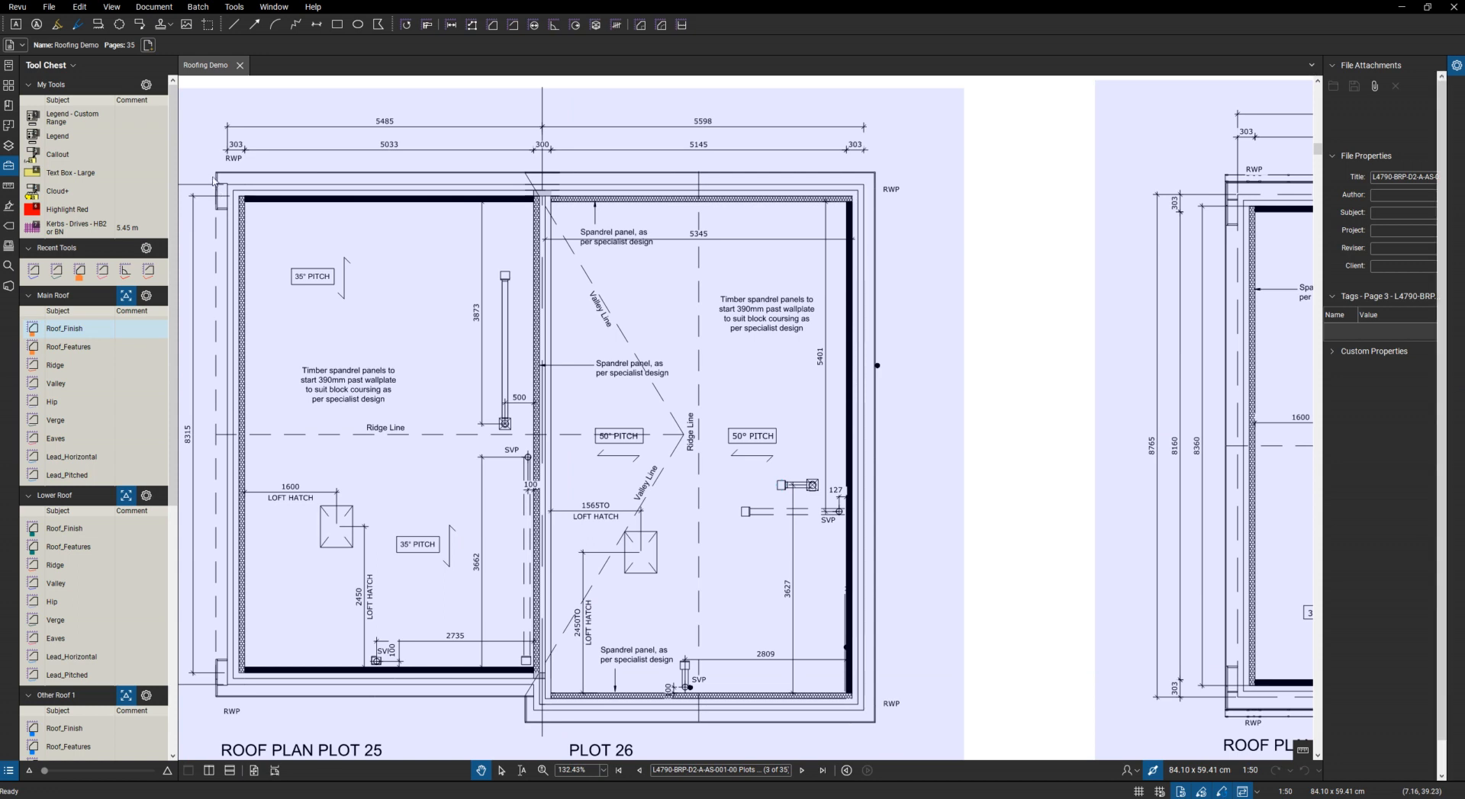
scroll(219, 182, up, 5)
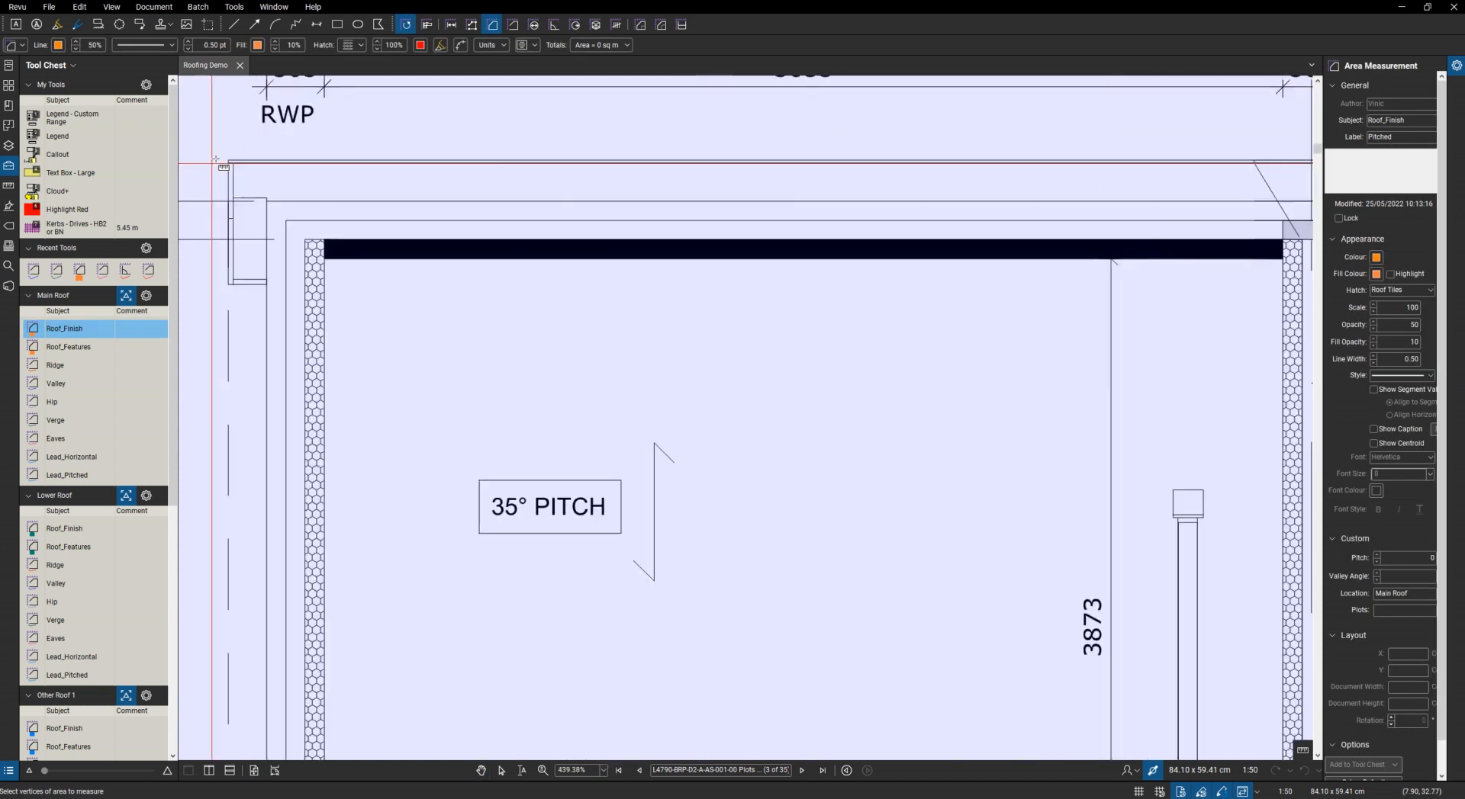
click(228, 160)
scroll(597, 304, down, 6)
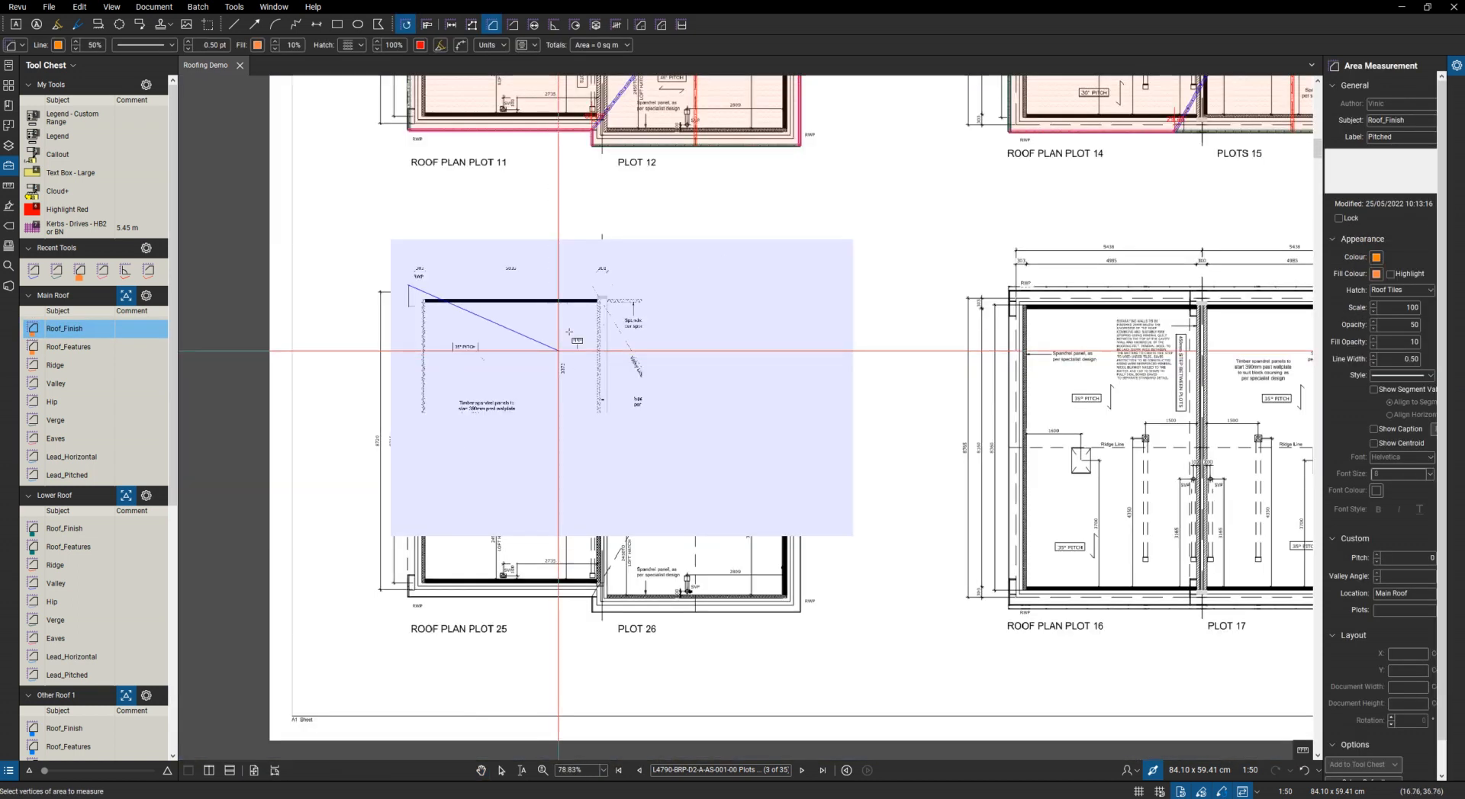
scroll(597, 305, up, 8)
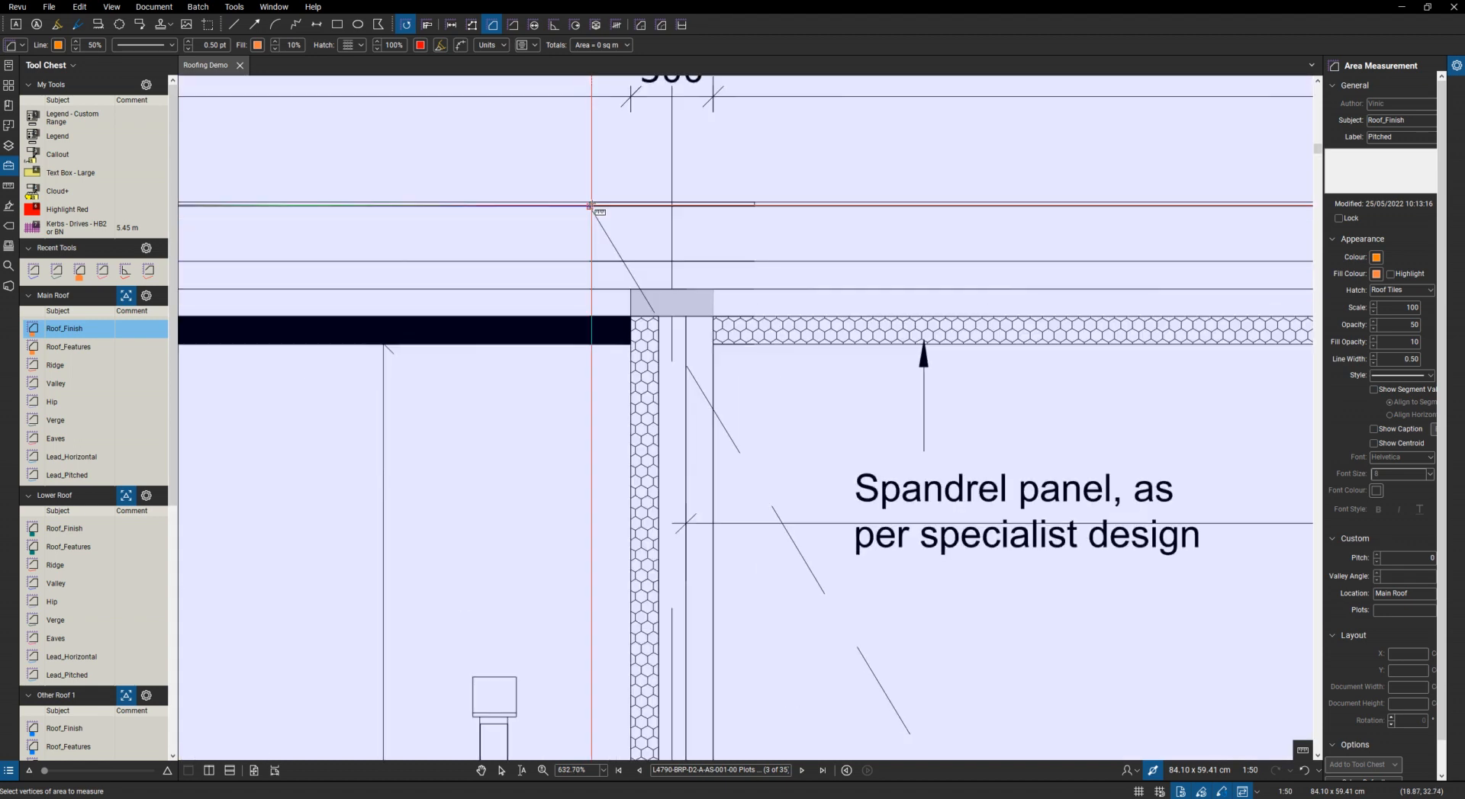
scroll(589, 203, up, 3)
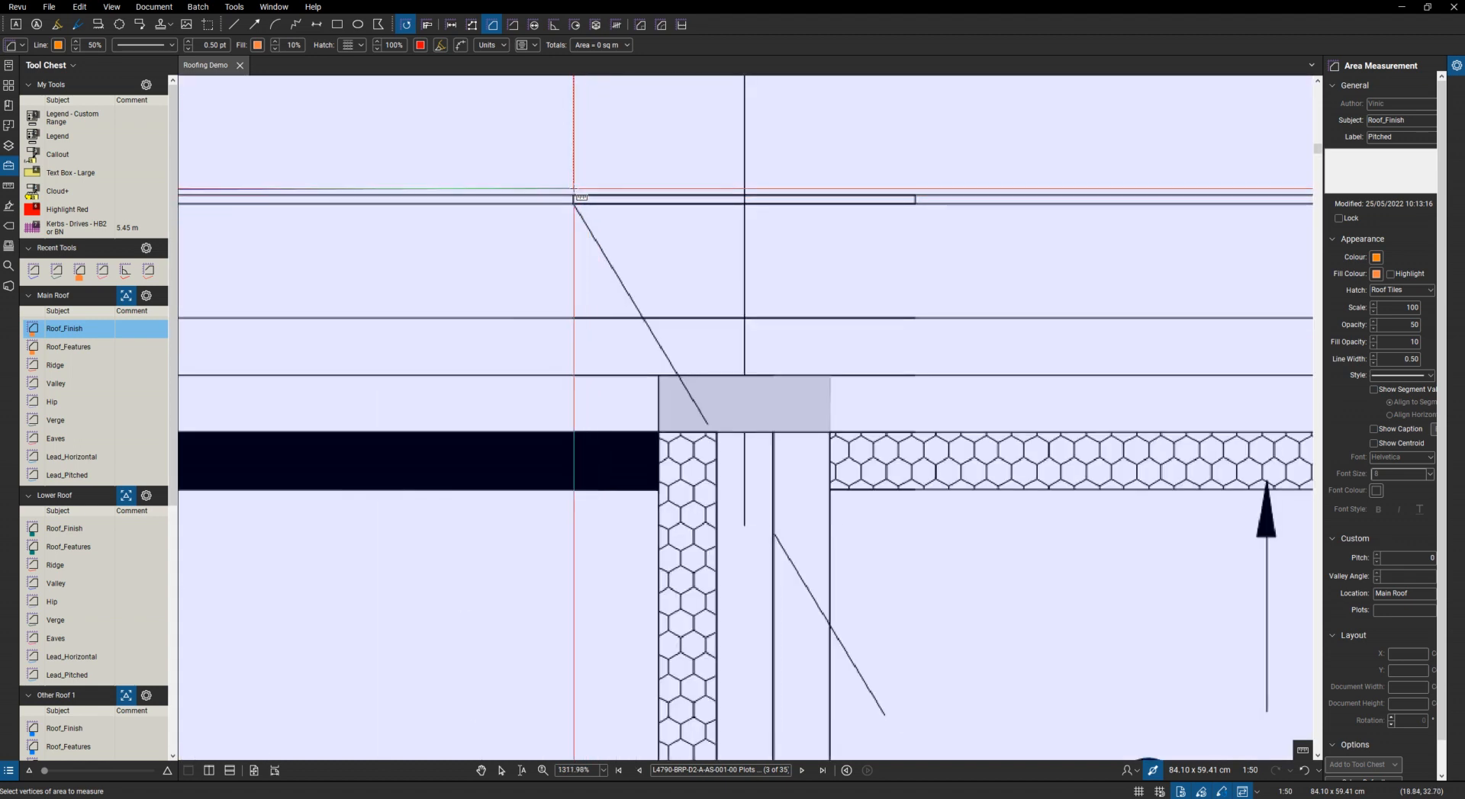
click(576, 196)
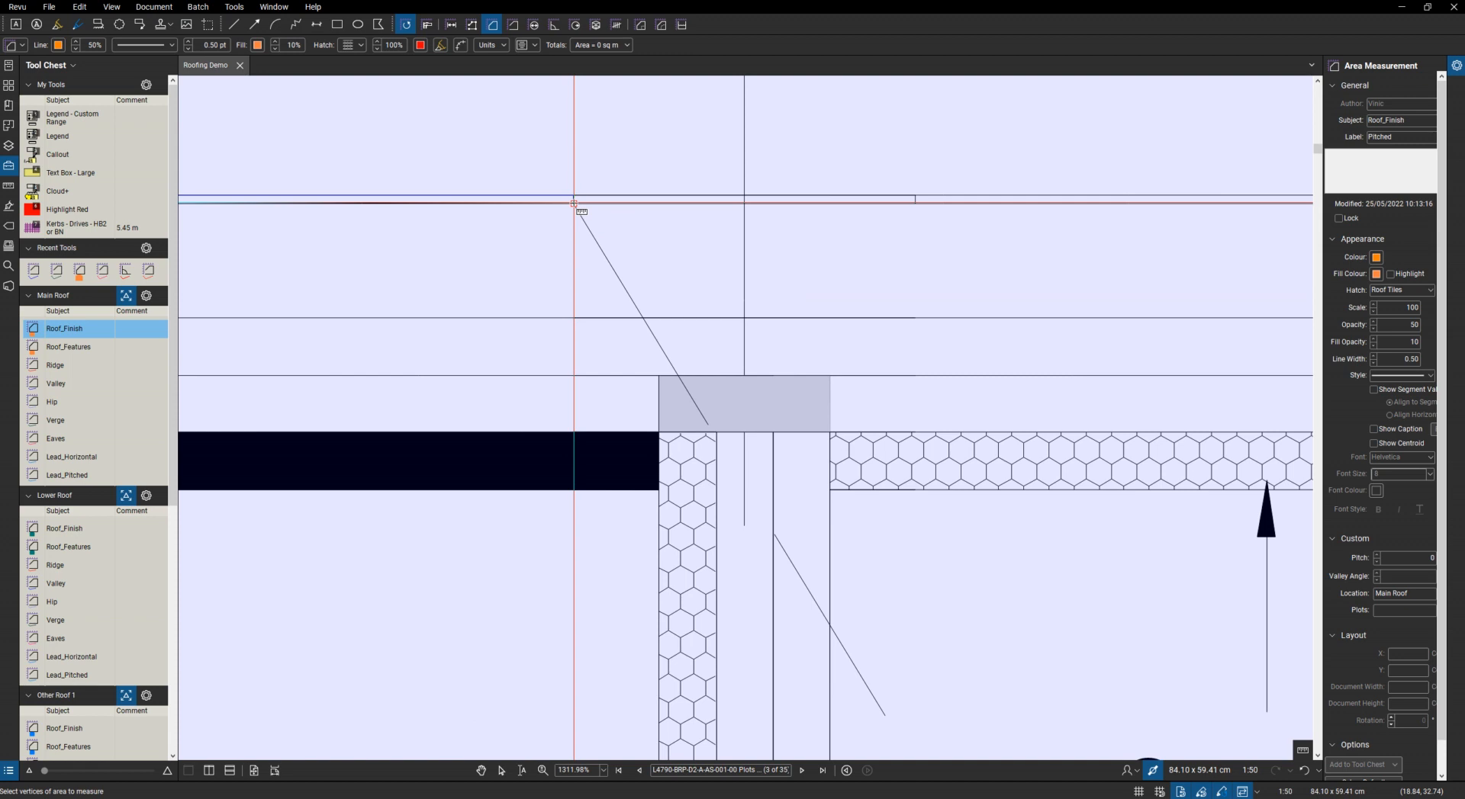
scroll(581, 208, down, 3)
scroll(602, 222, down, 8)
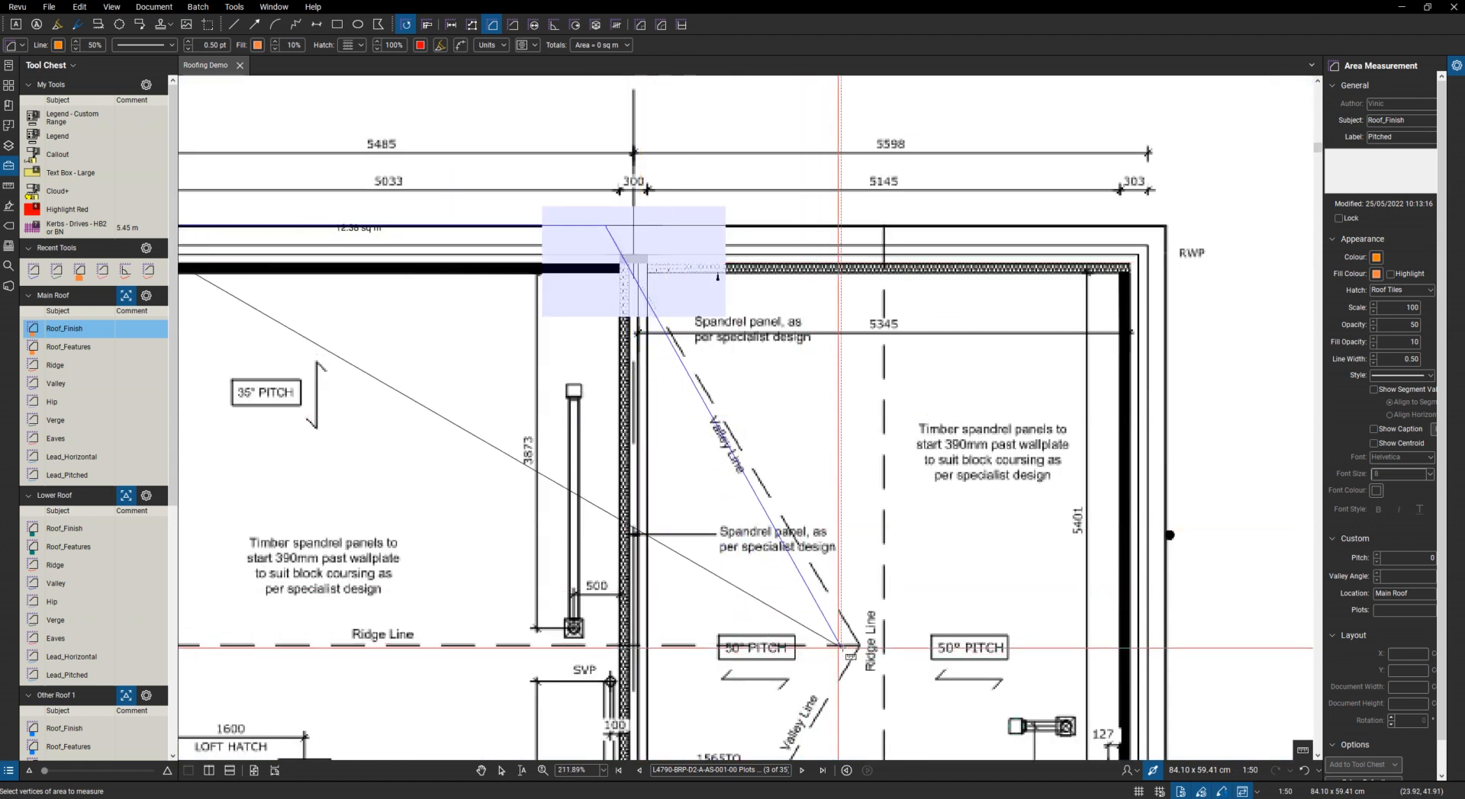
scroll(856, 646, down, 5)
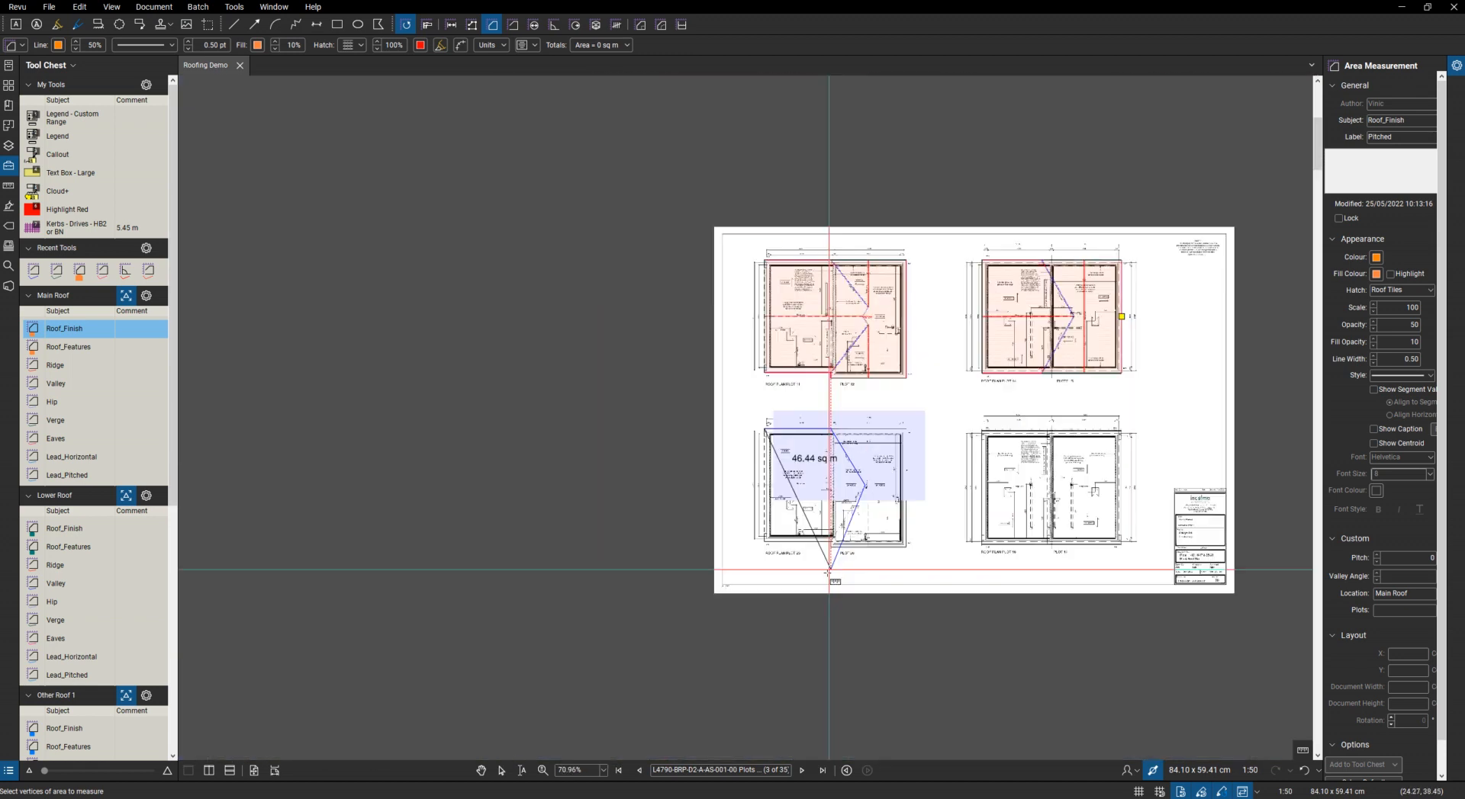
scroll(825, 587, up, 5)
scroll(811, 415, up, 3)
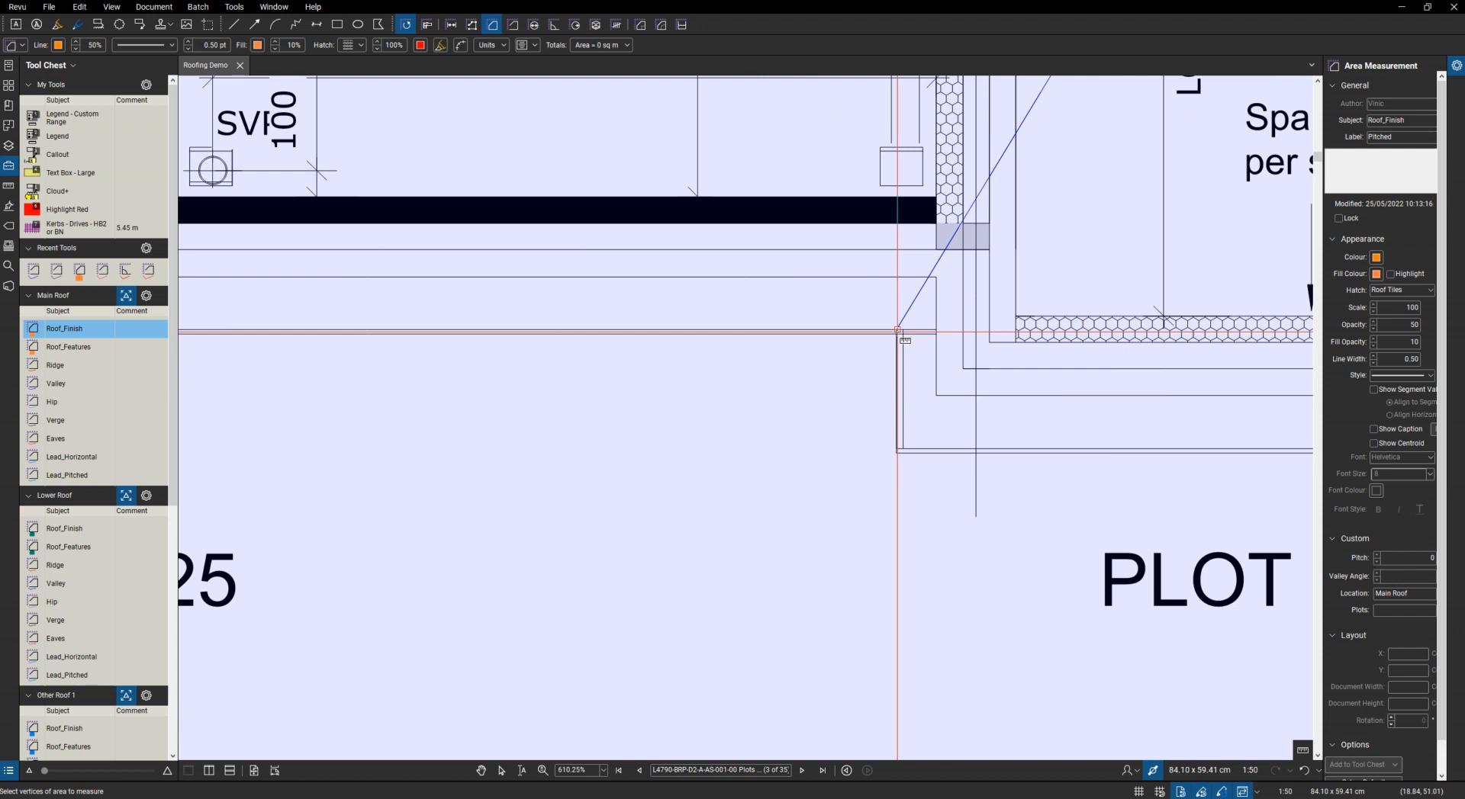
click(897, 333)
scroll(897, 333, down, 4)
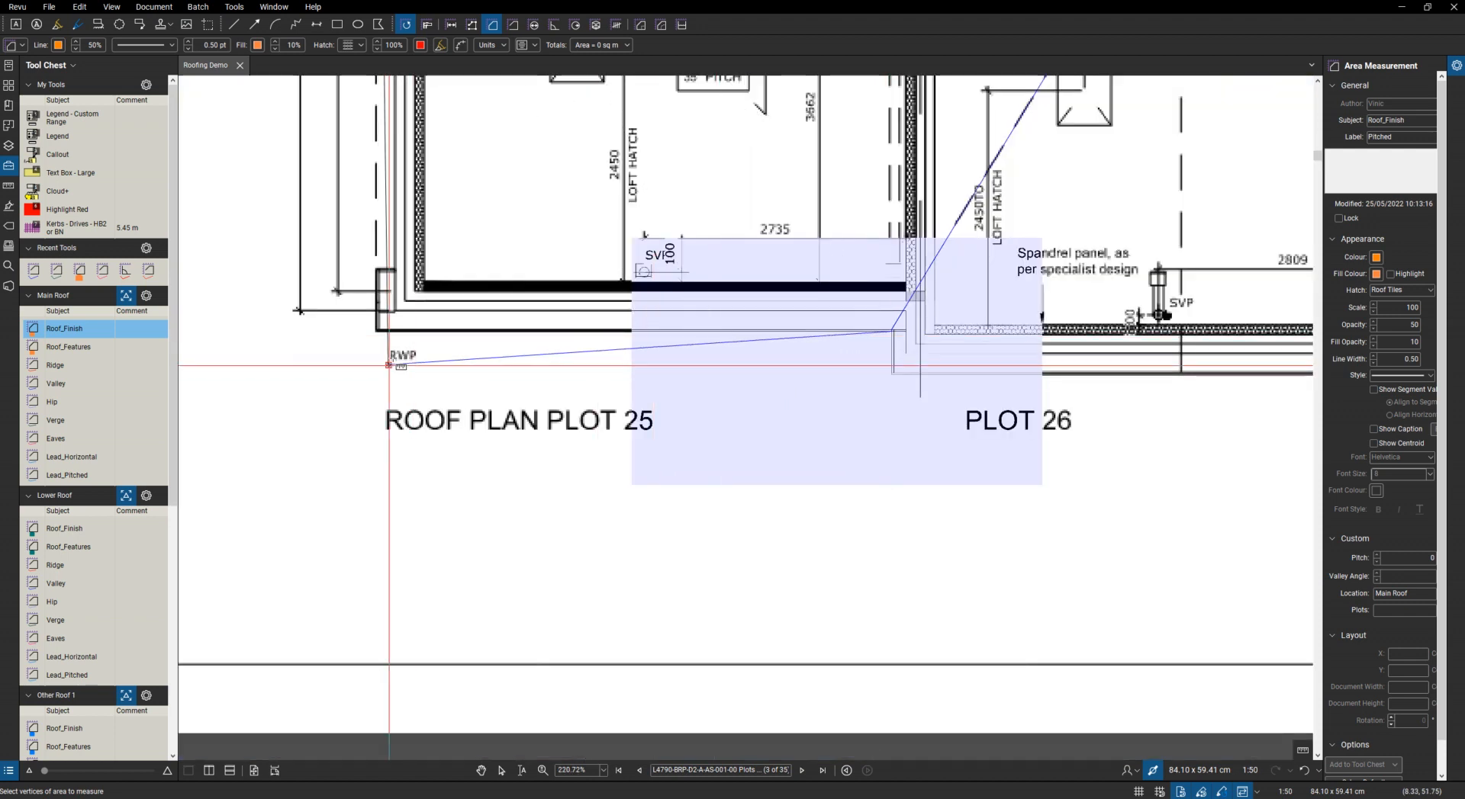
scroll(382, 331, up, 3)
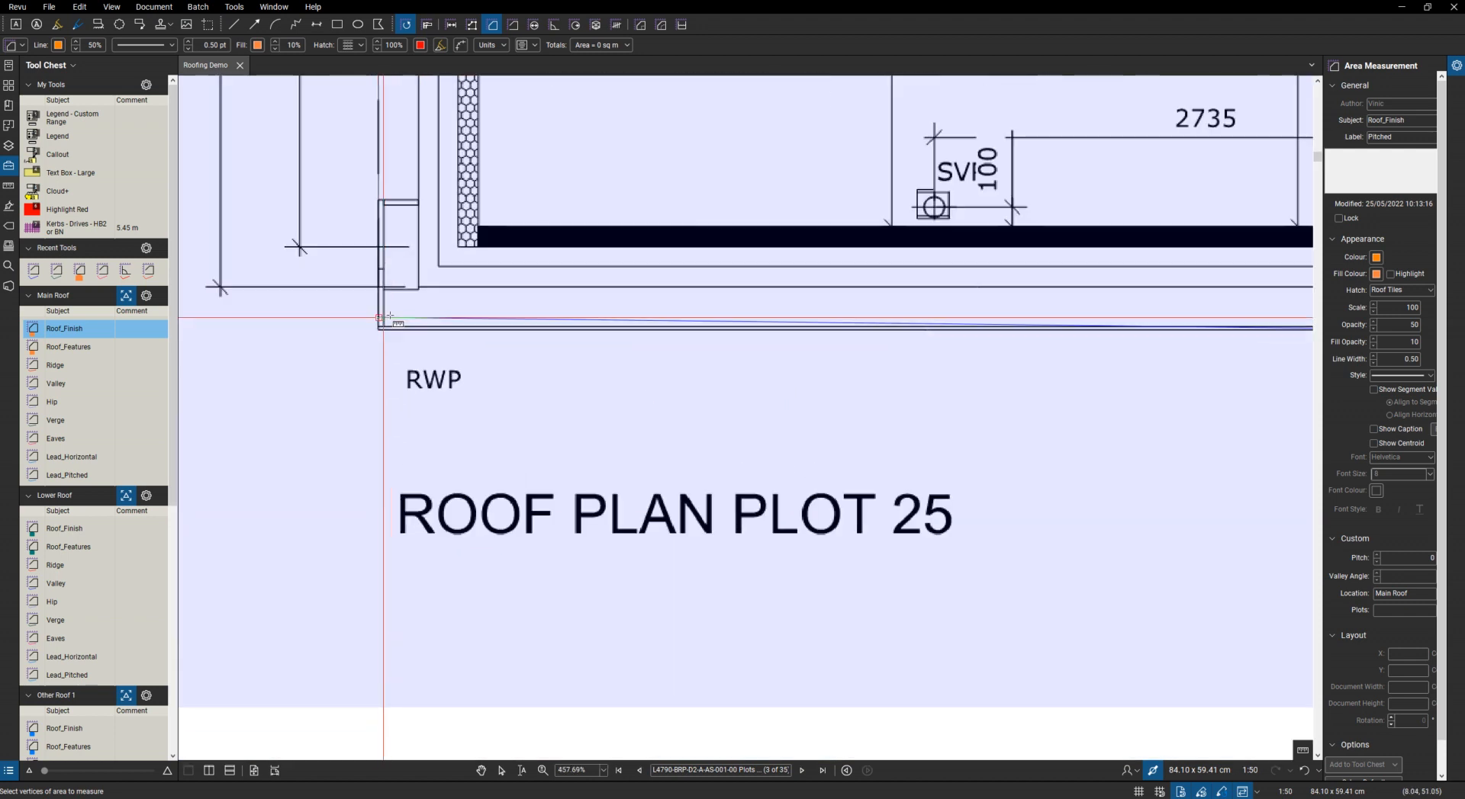
double_click(380, 333)
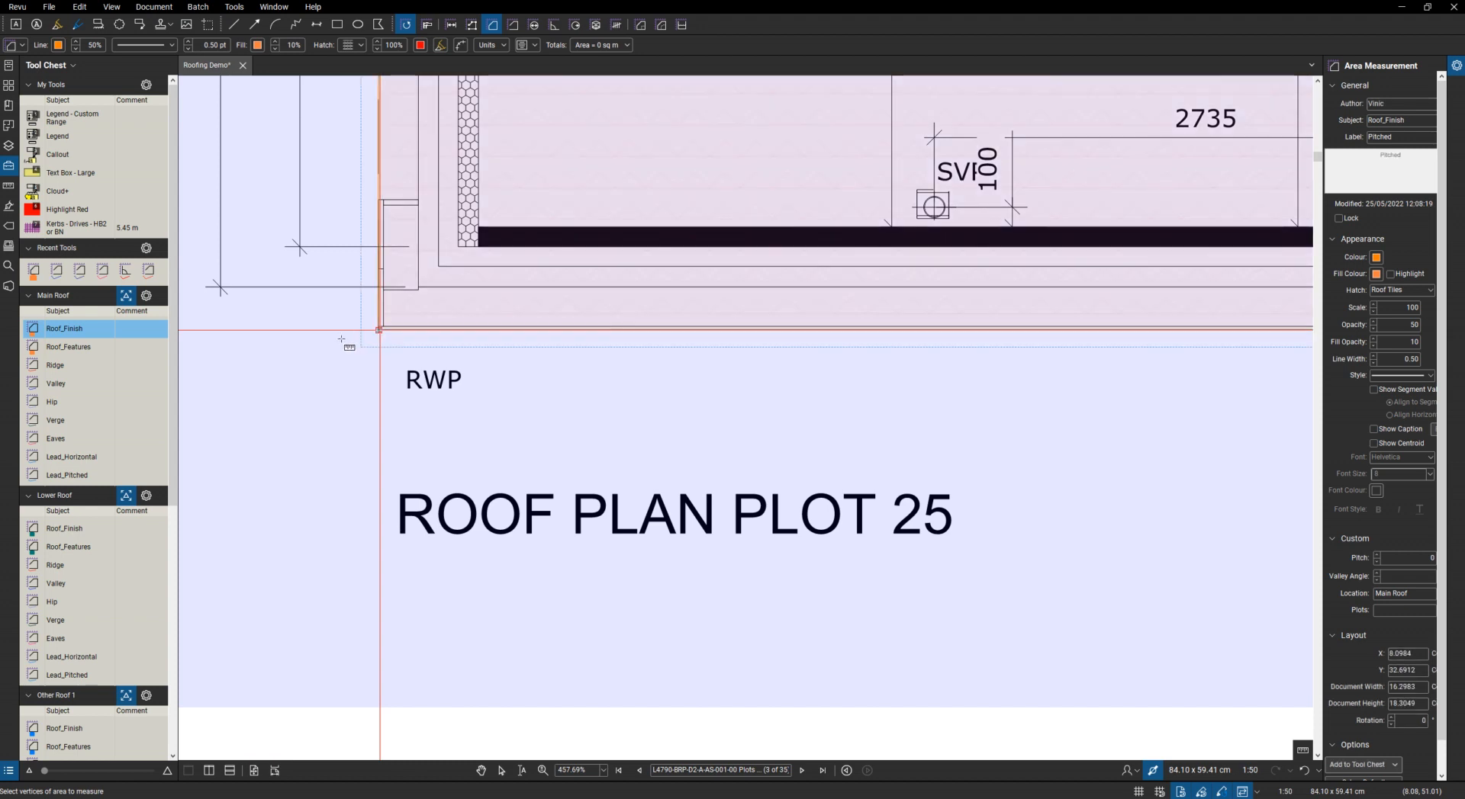
Outline Plot 26's roof as a second Roof_Finish area, following the outer roof edges and the two valley lines shared with Plot 25.
scroll(336, 340, down, 10)
scroll(620, 342, up, 6)
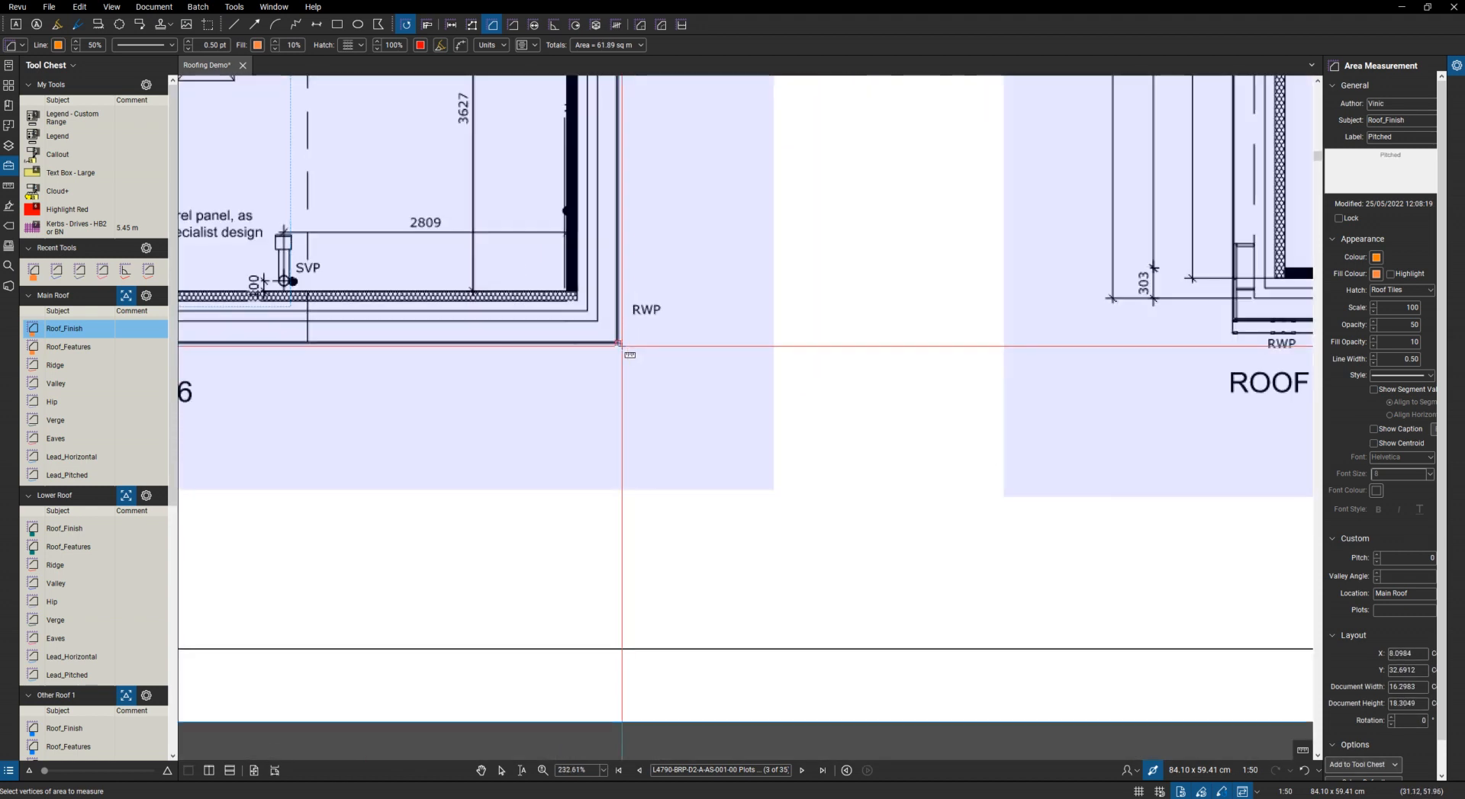
scroll(629, 347, down, 7)
scroll(488, 336, up, 4)
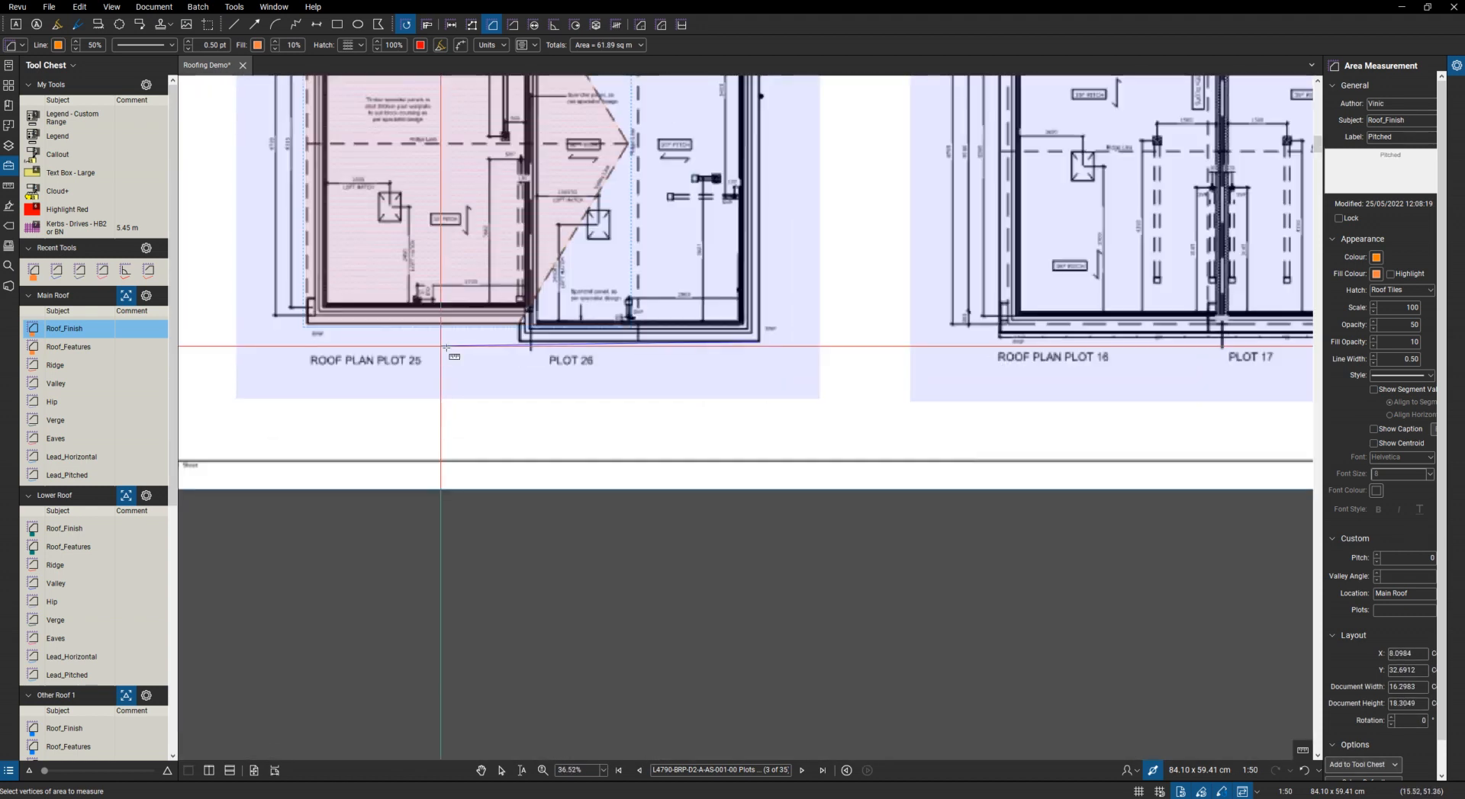
scroll(542, 333, up, 6)
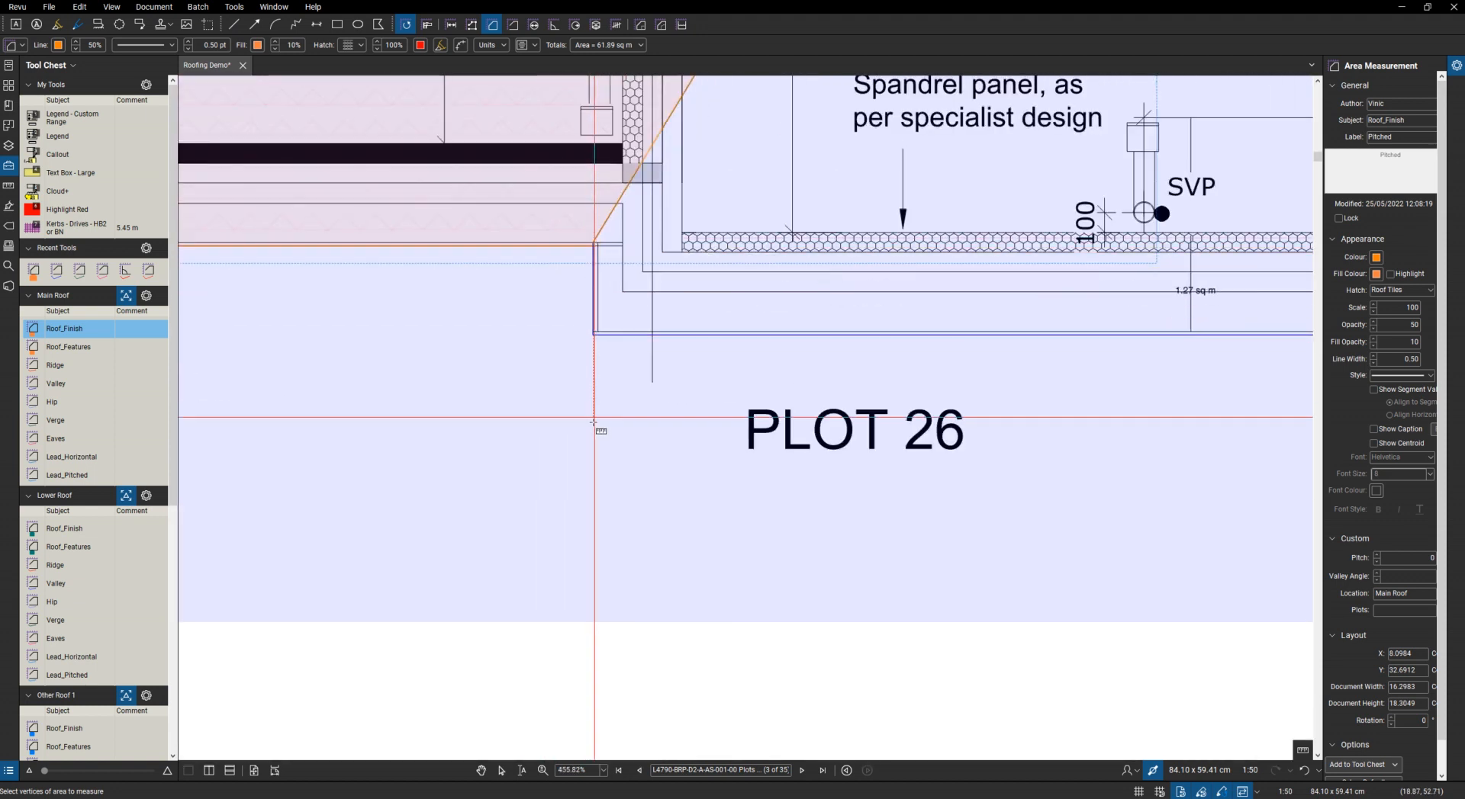
scroll(599, 439, down, 4)
scroll(599, 439, down, 9)
scroll(599, 458, up, 3)
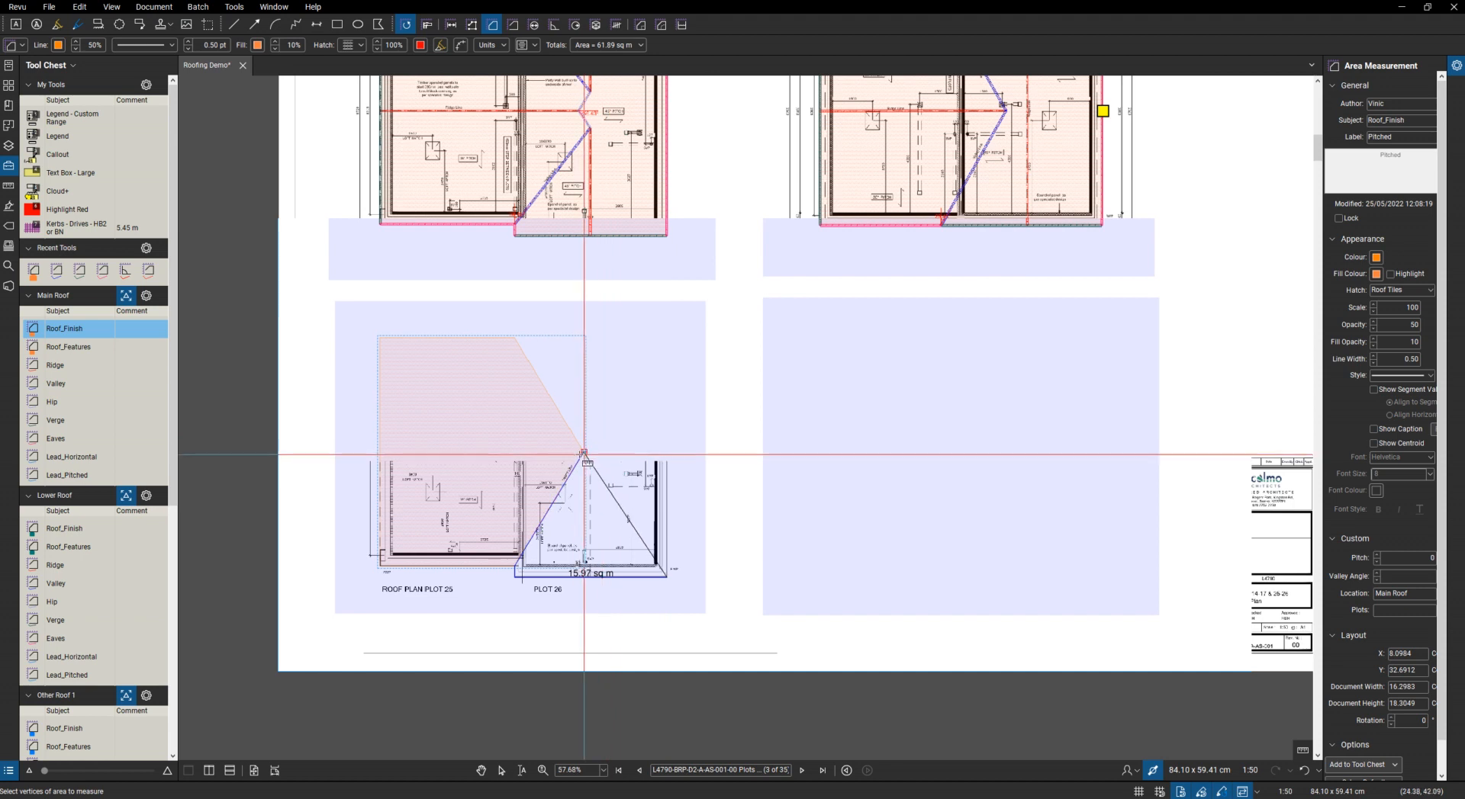
scroll(523, 339, up, 7)
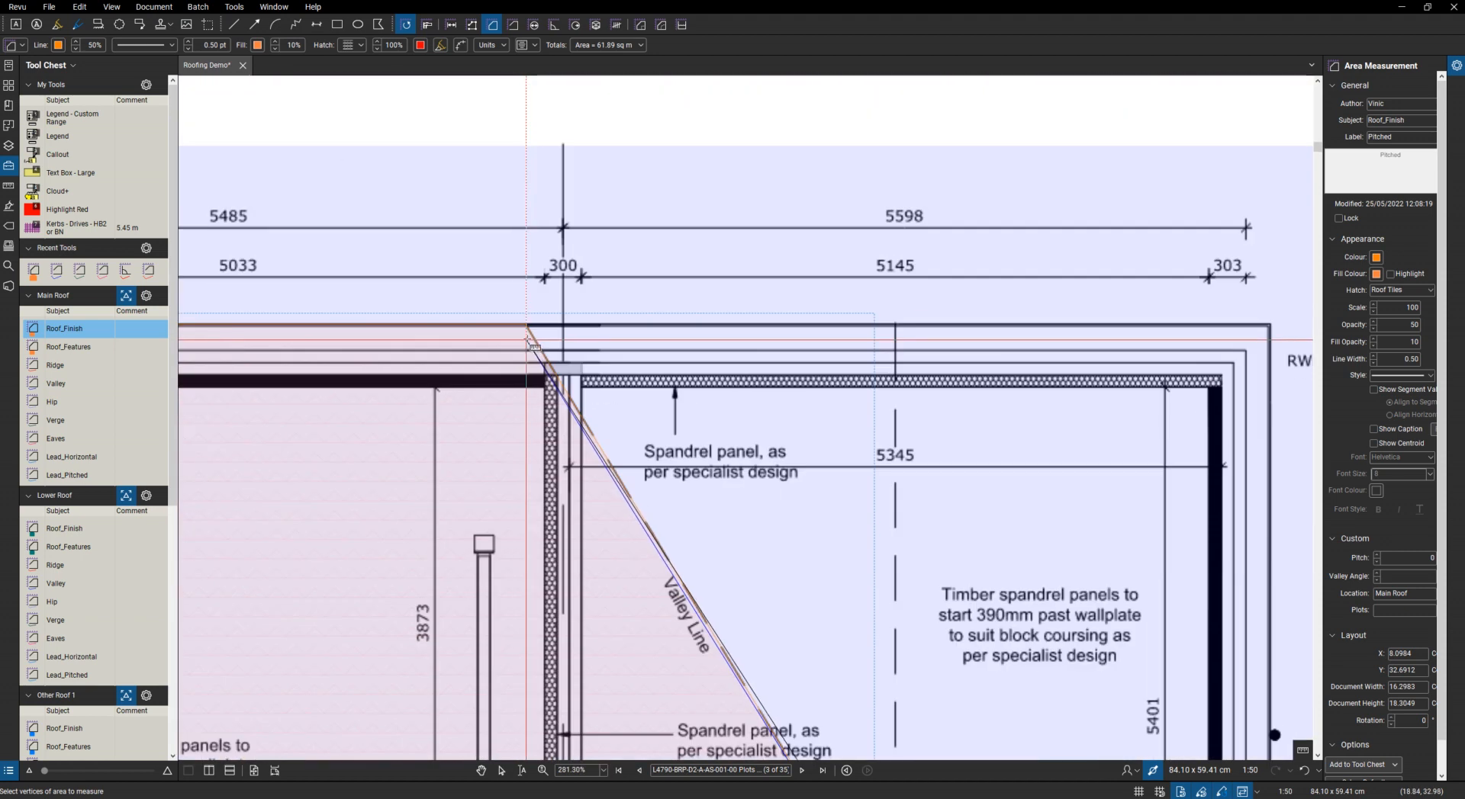
click(527, 326)
scroll(602, 340, down, 3)
scroll(814, 332, up, 4)
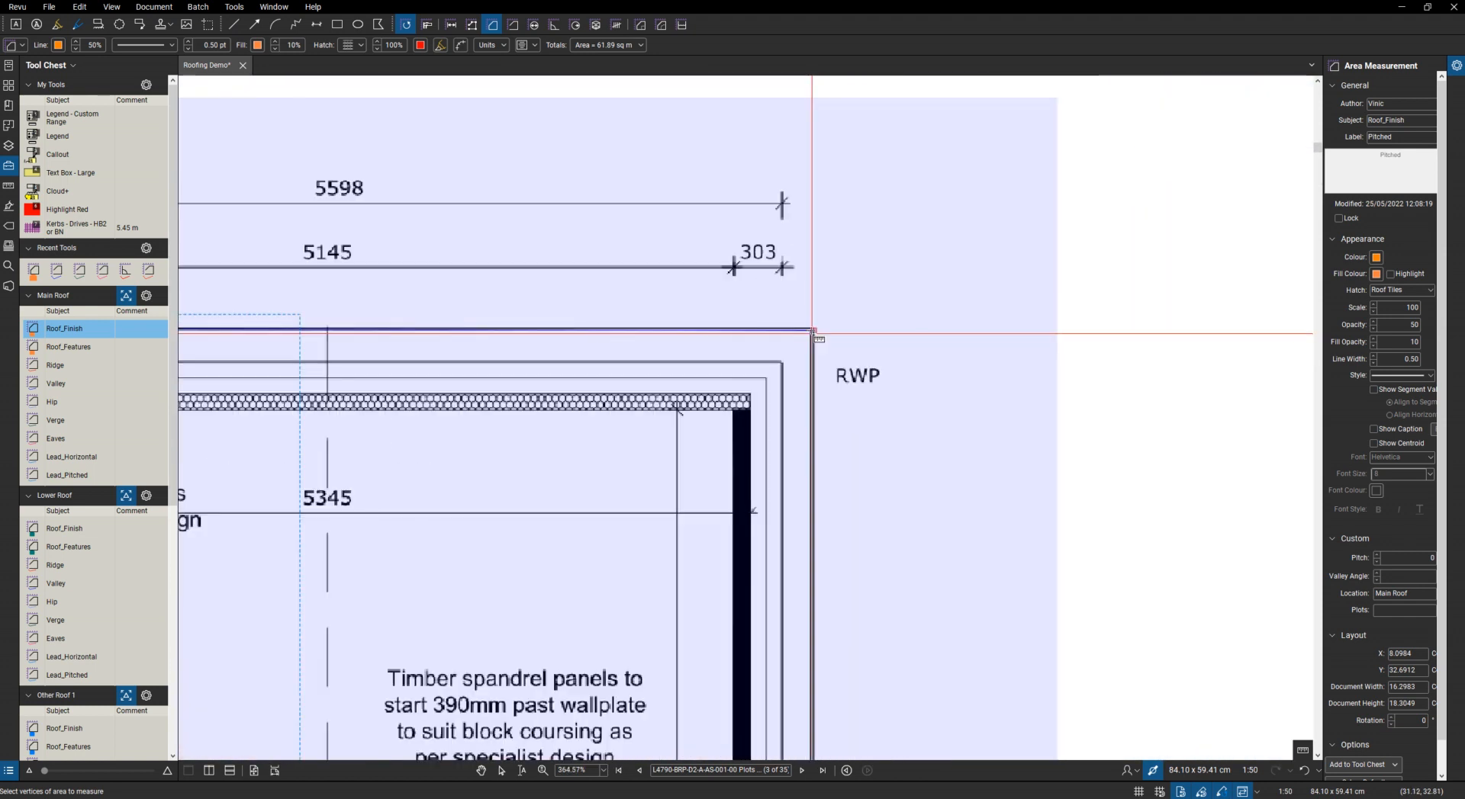
double_click(922, 320)
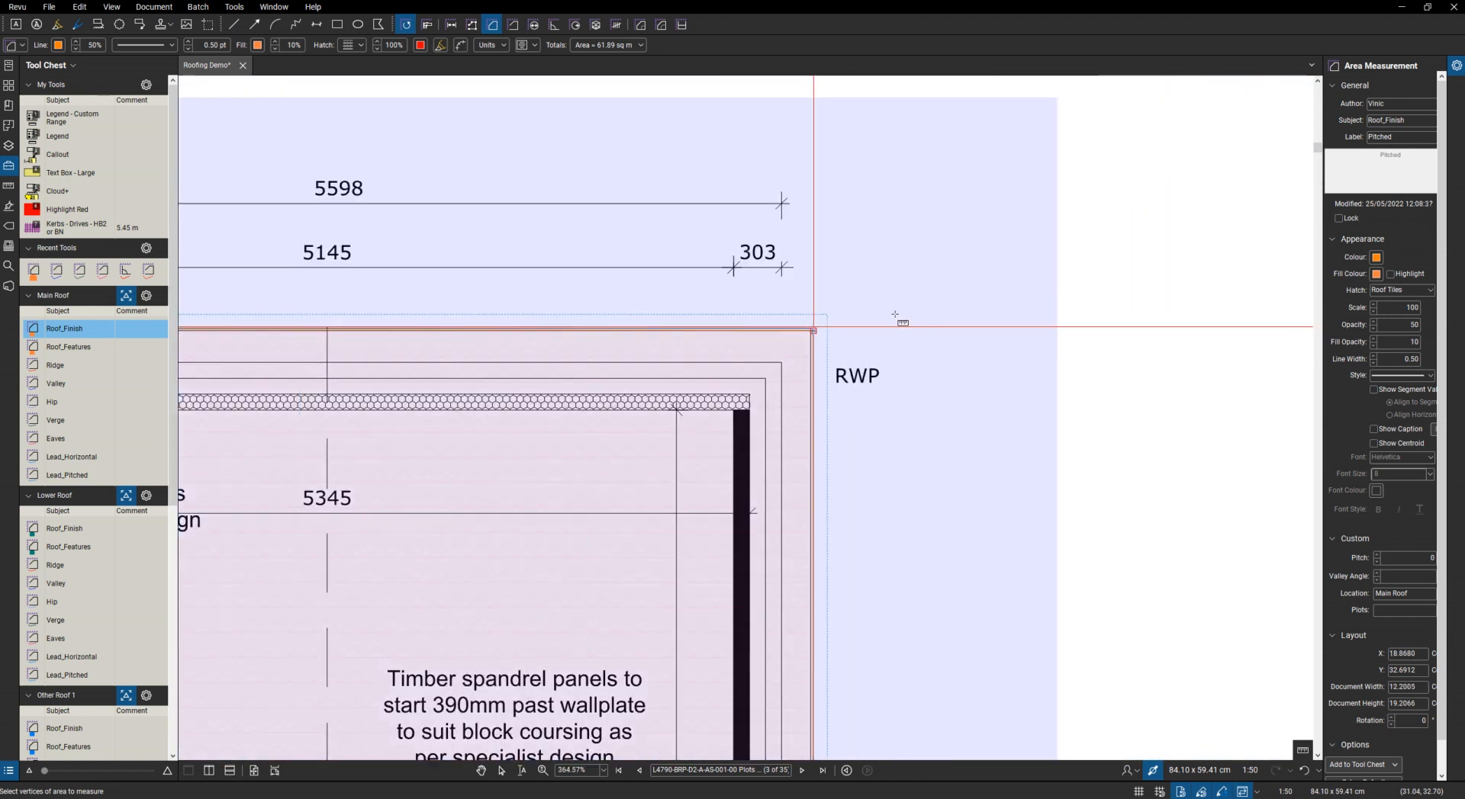
Measure Plot 25's horizontal ridge line with the Main Roof Ridge tool, from the outer roof edge to the valley junction.
scroll(893, 319, down, 5)
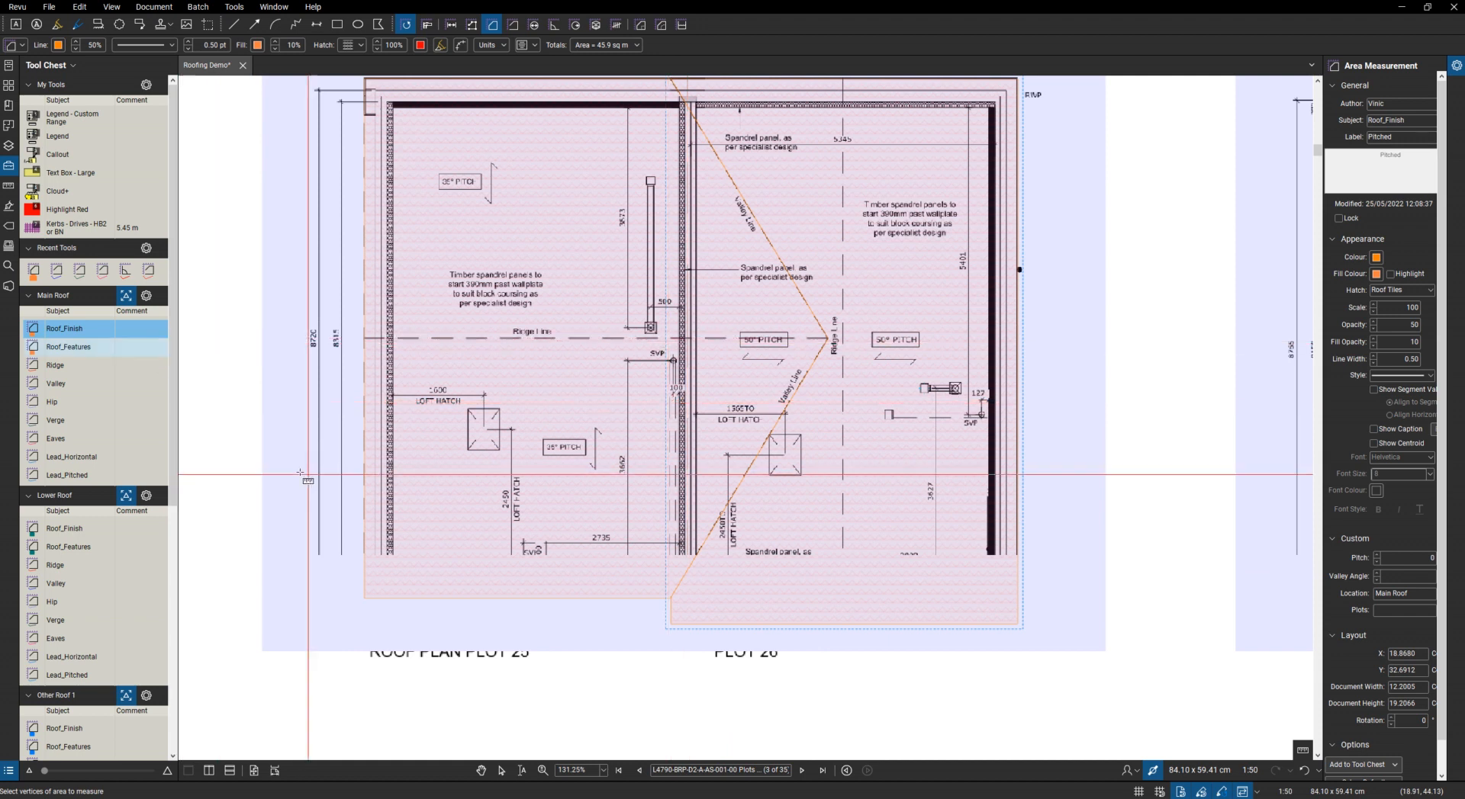
click(365, 338)
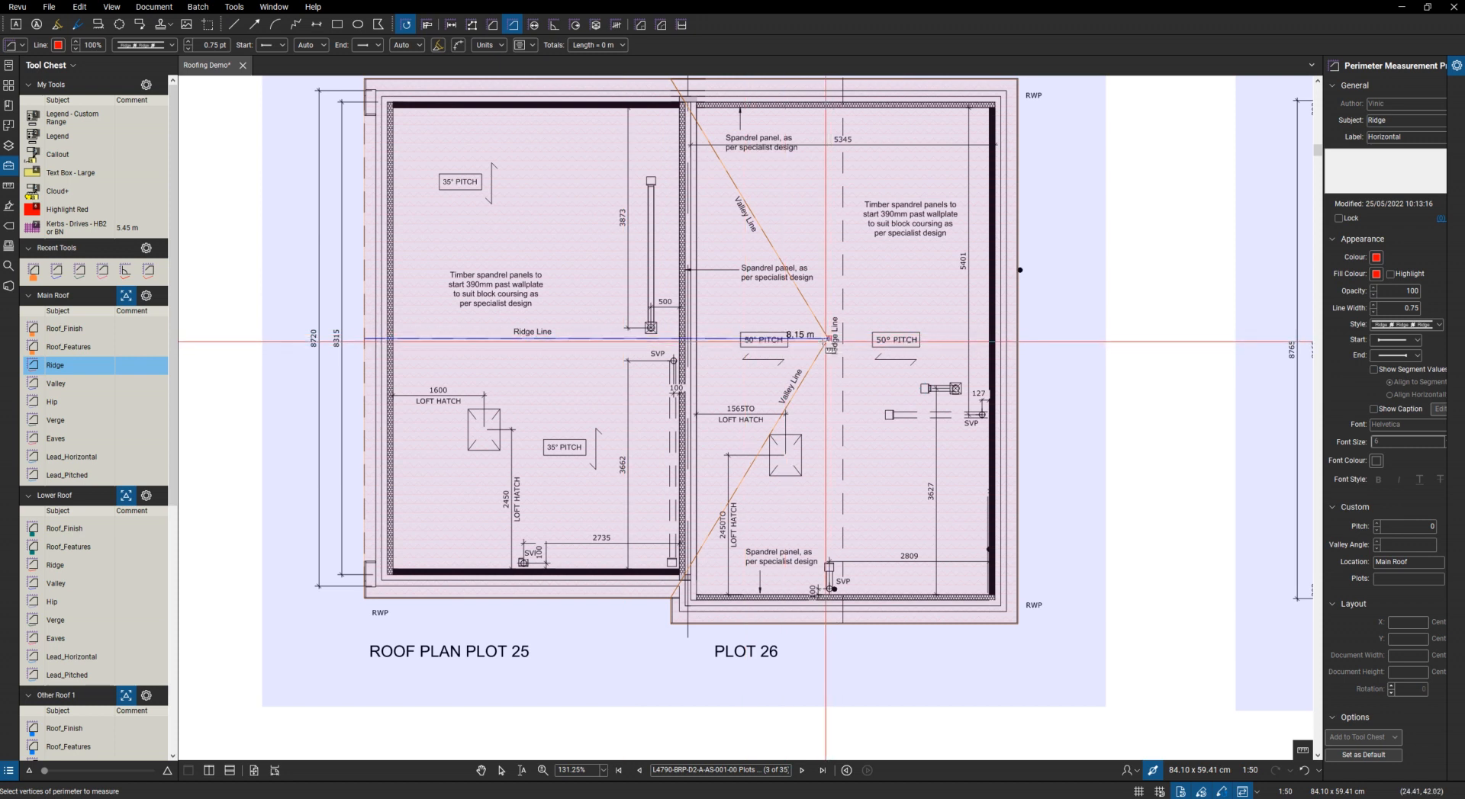
click(828, 339)
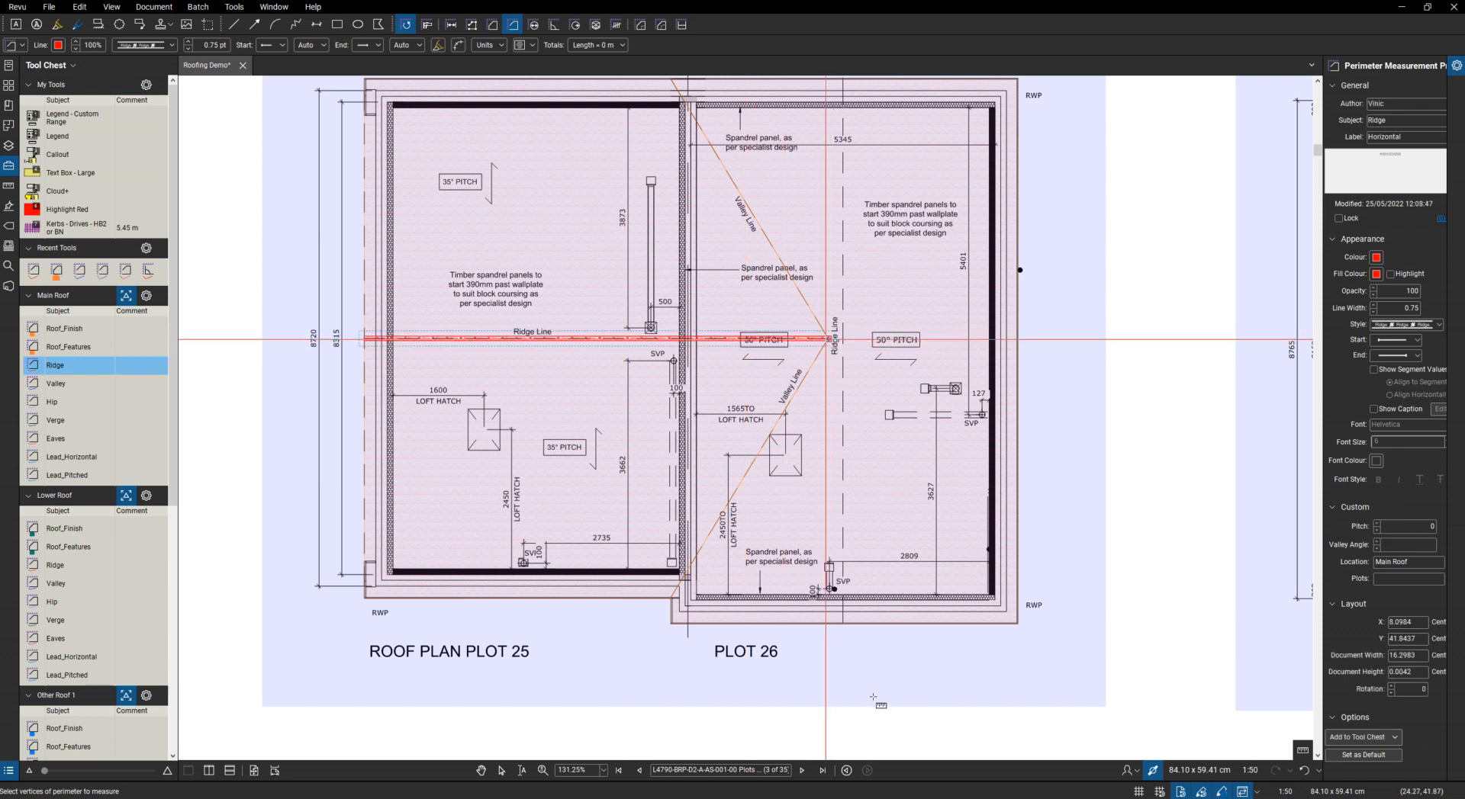
Measure Plot 26's vertical ridge line with the Main Roof Ridge tool, from the lower roof edge to the upper roof edge.
scroll(841, 624, up, 6)
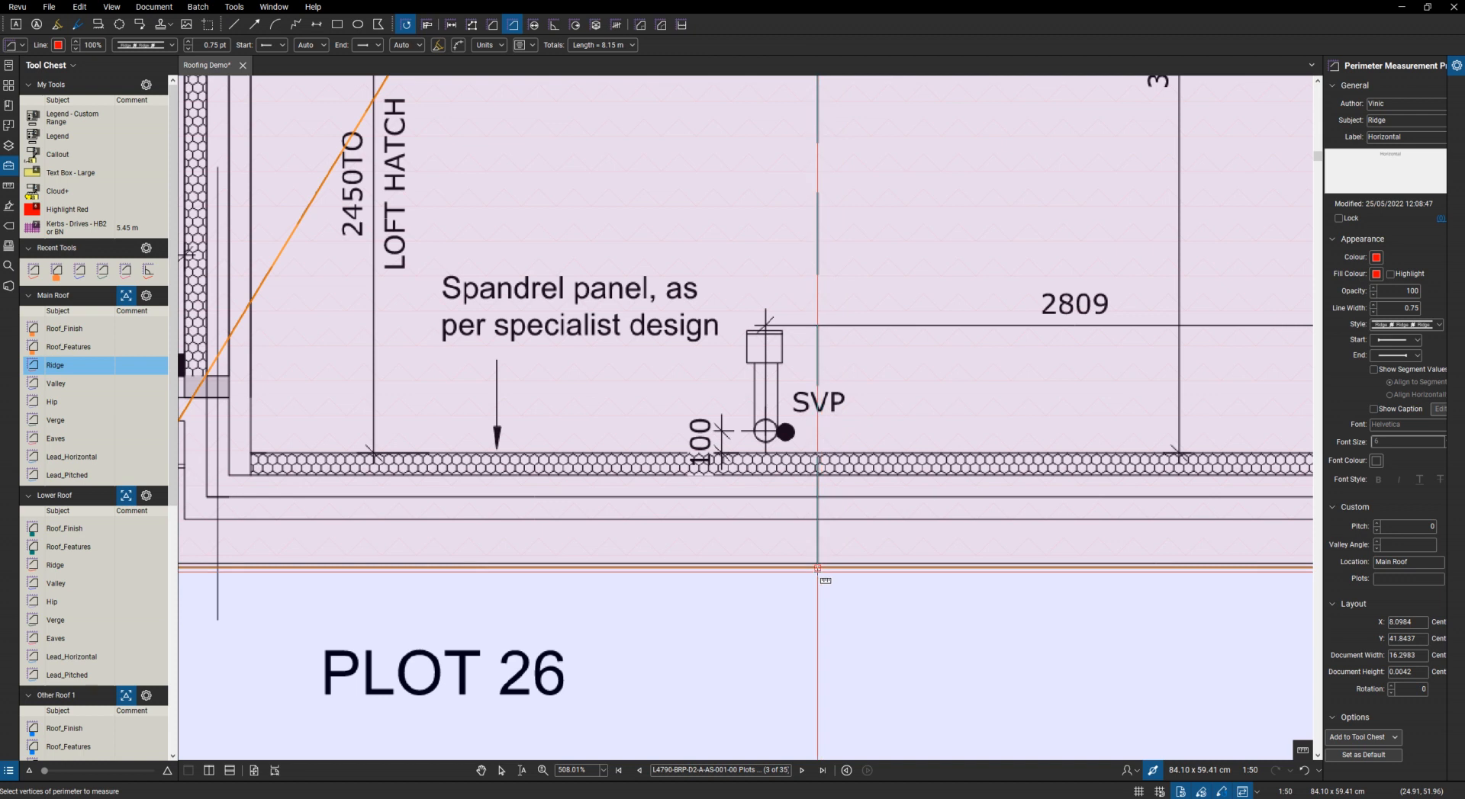
scroll(816, 567, down, 3)
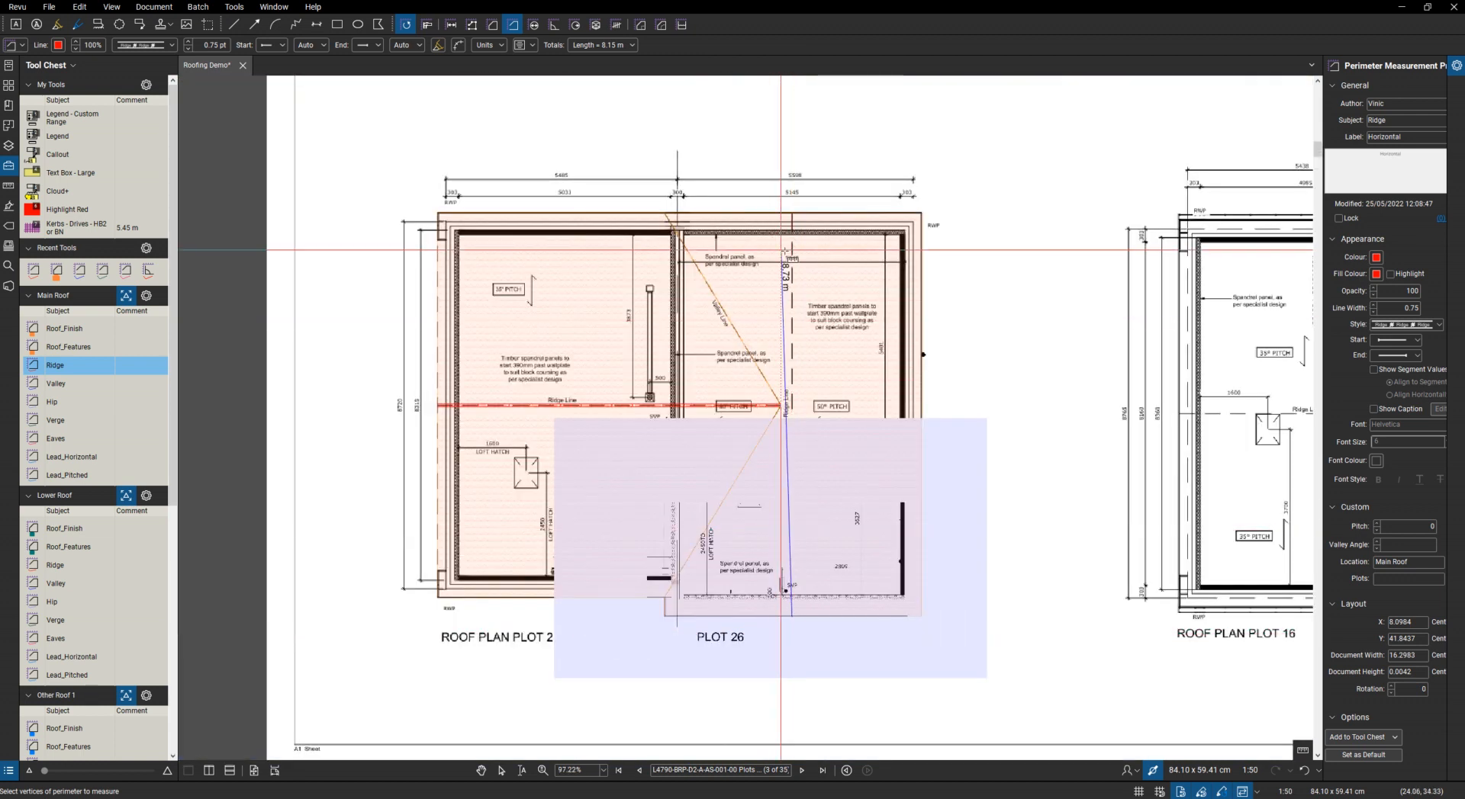
scroll(775, 334, up, 4)
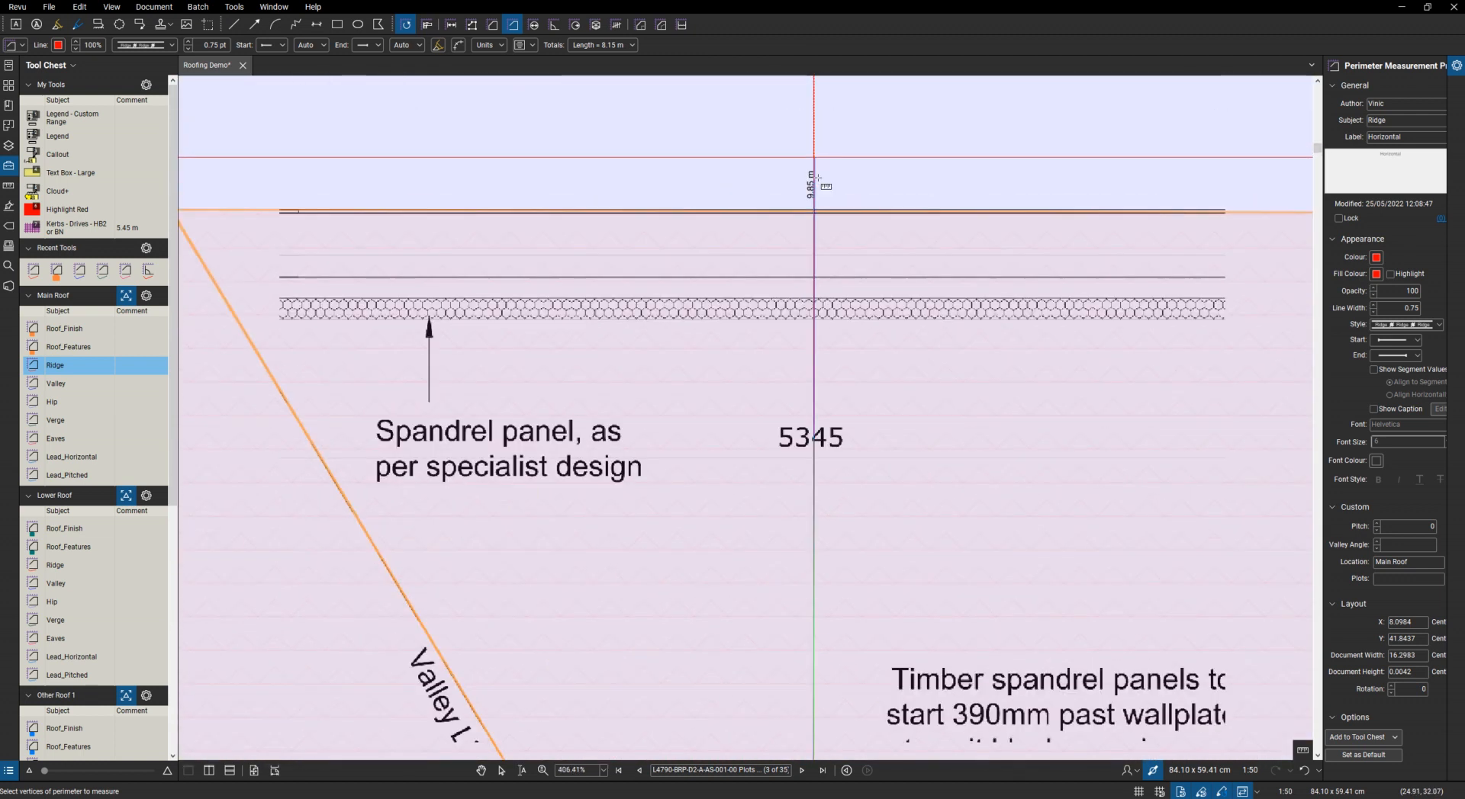
scroll(810, 206, down, 2)
click(810, 211)
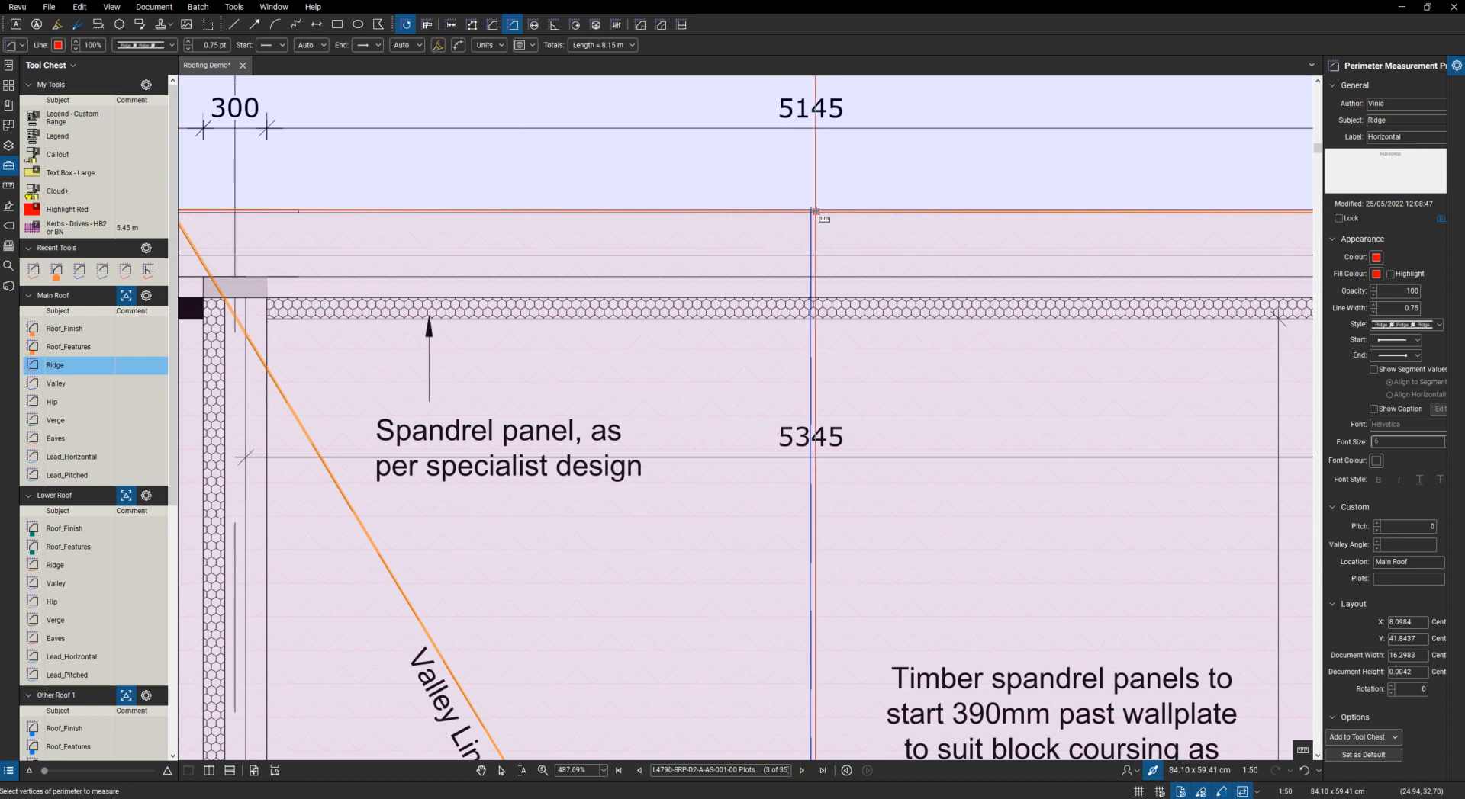
double_click(814, 212)
Measure the lower valley line with the Main Roof Valley tool, from the end of Plot 25's ridge to the roof-edge corner between the plots.
scroll(724, 278, down, 6)
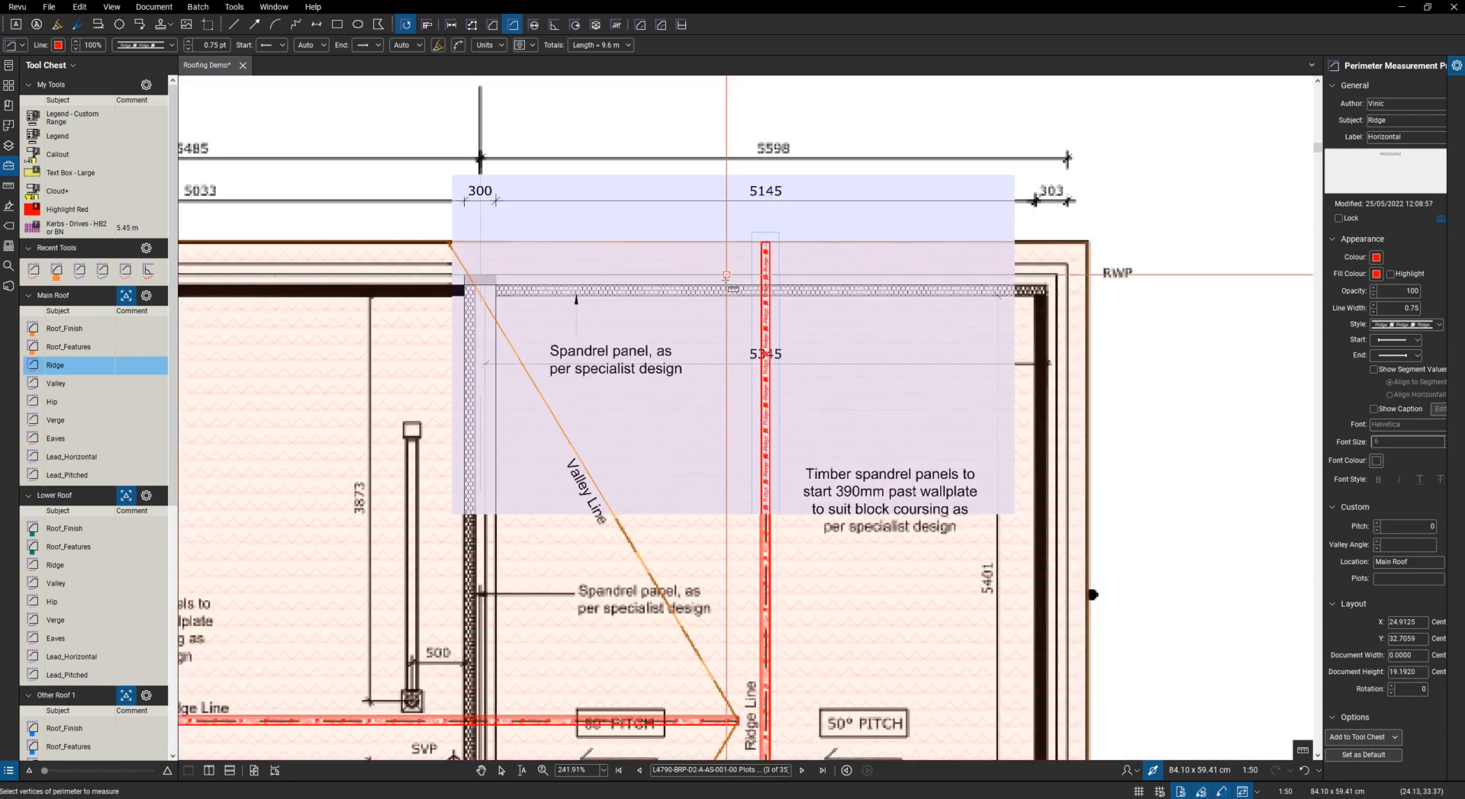
click(55, 384)
scroll(623, 677, up, 3)
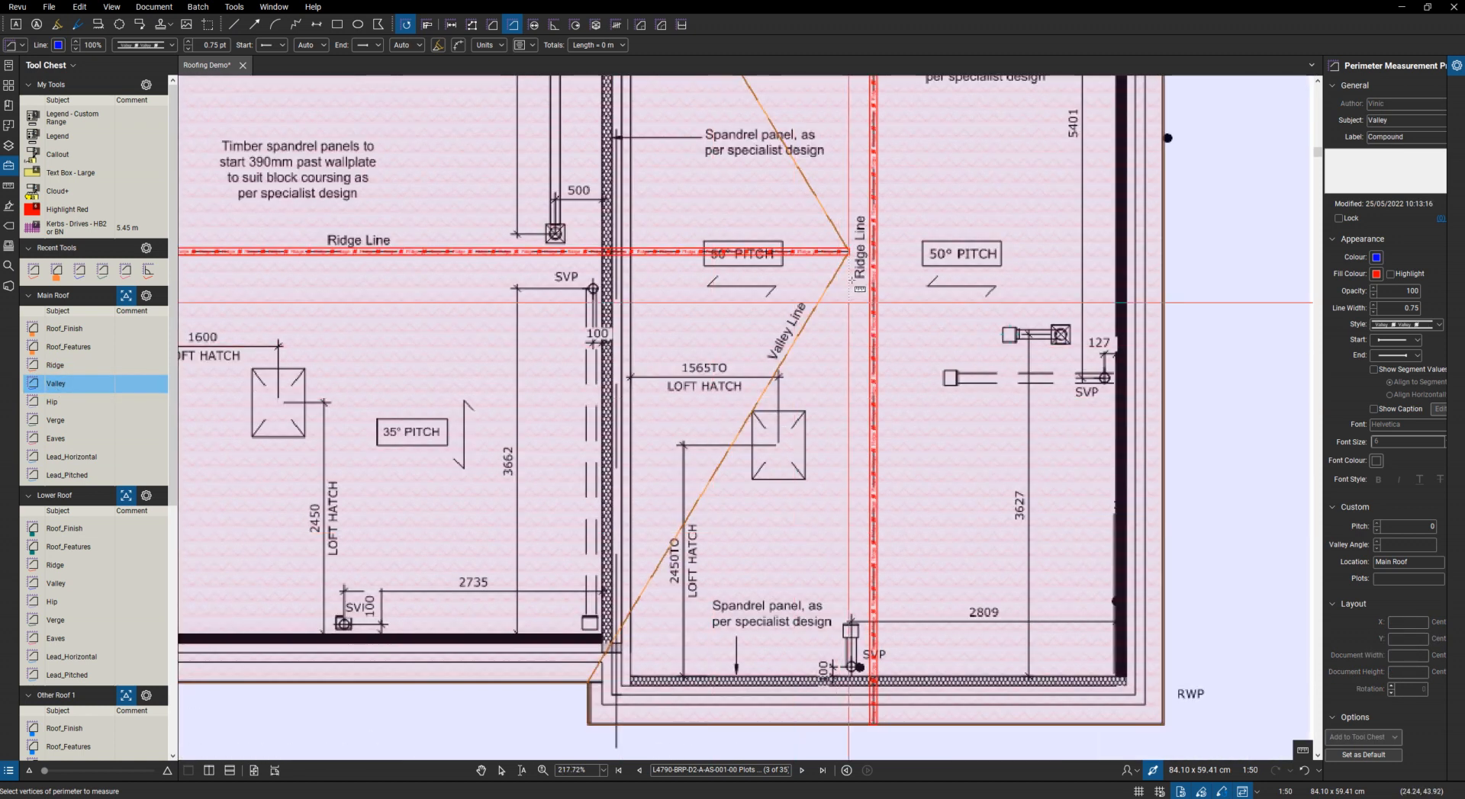
click(851, 252)
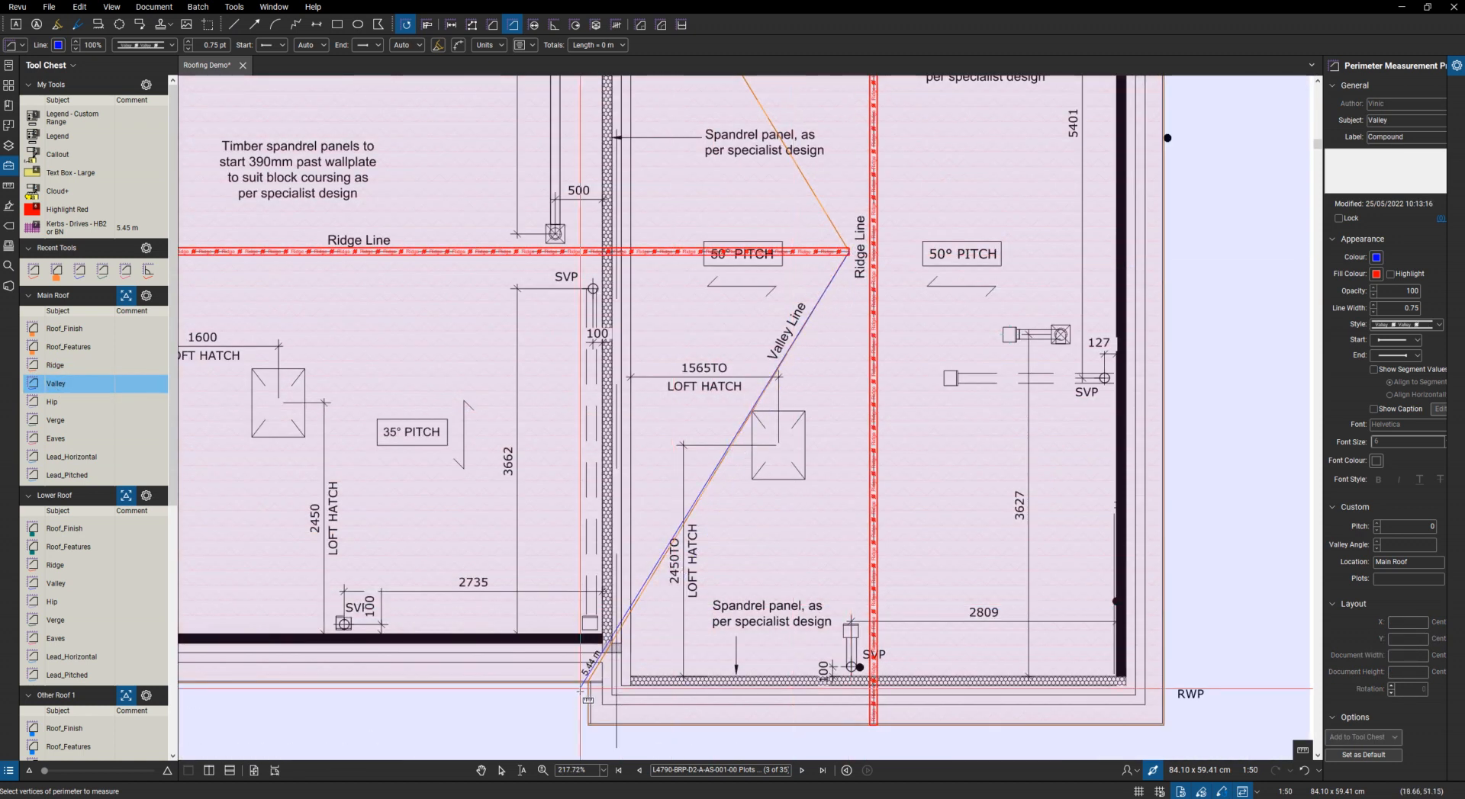
scroll(595, 676, up, 6)
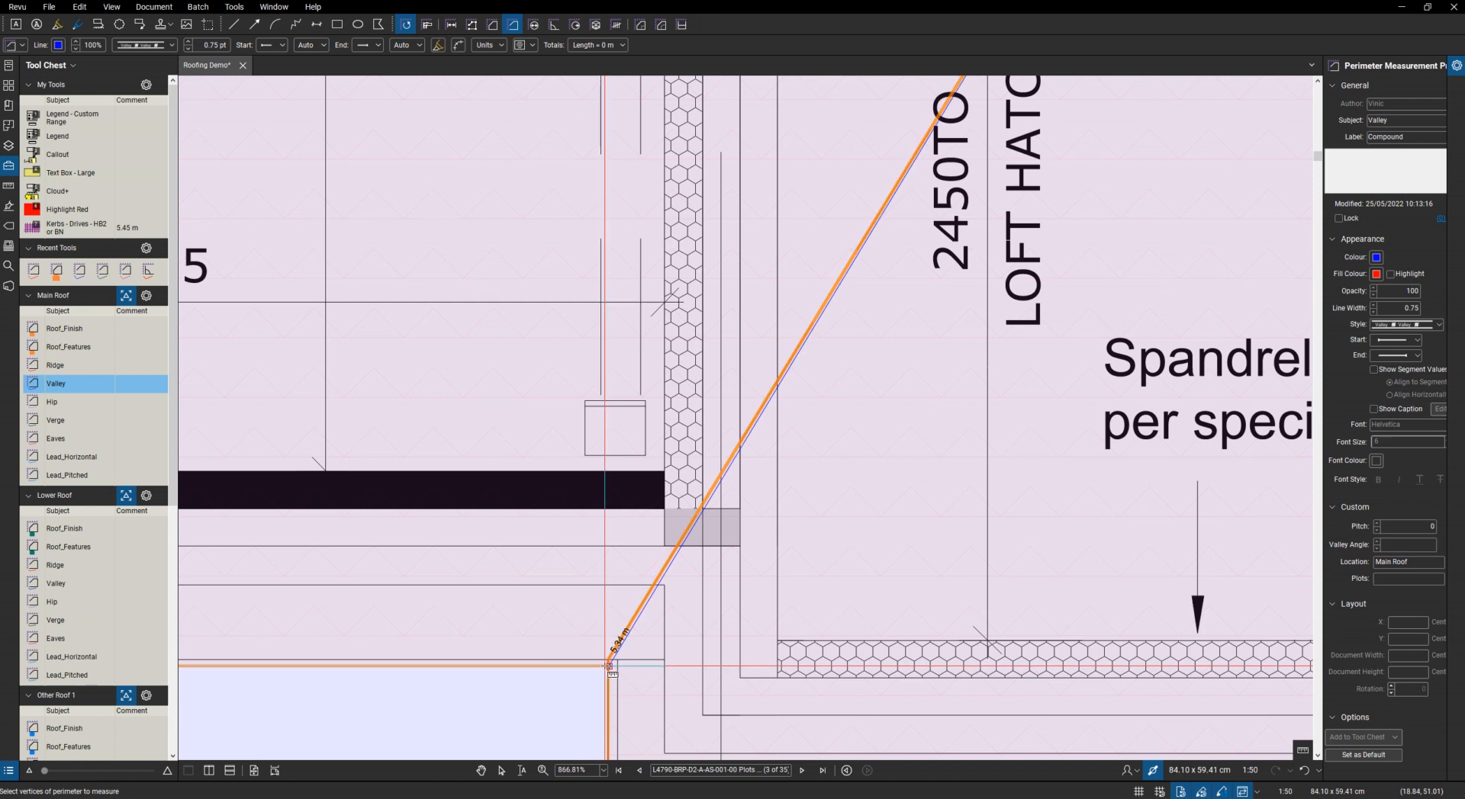
scroll(607, 674, up, 3)
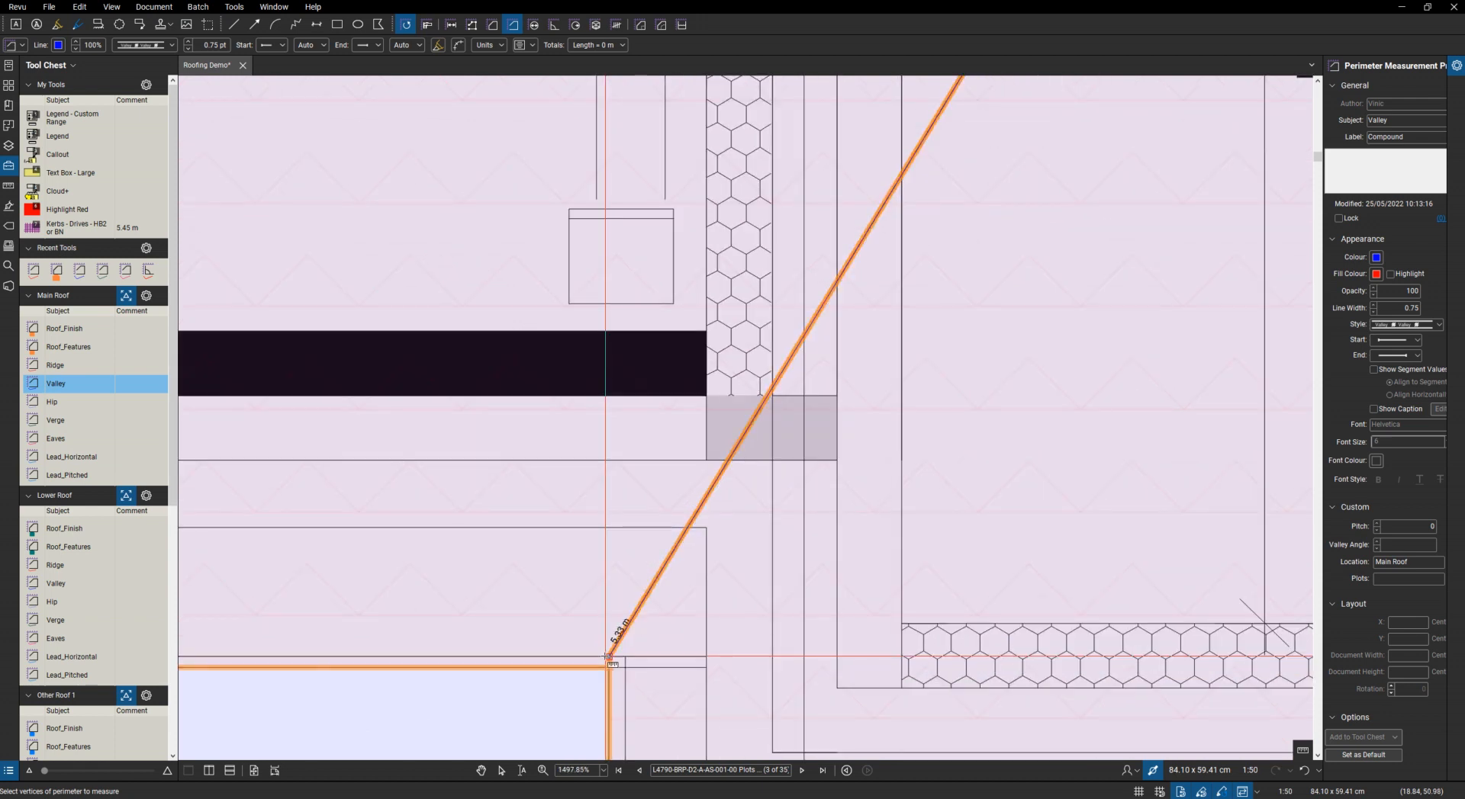
double_click(608, 658)
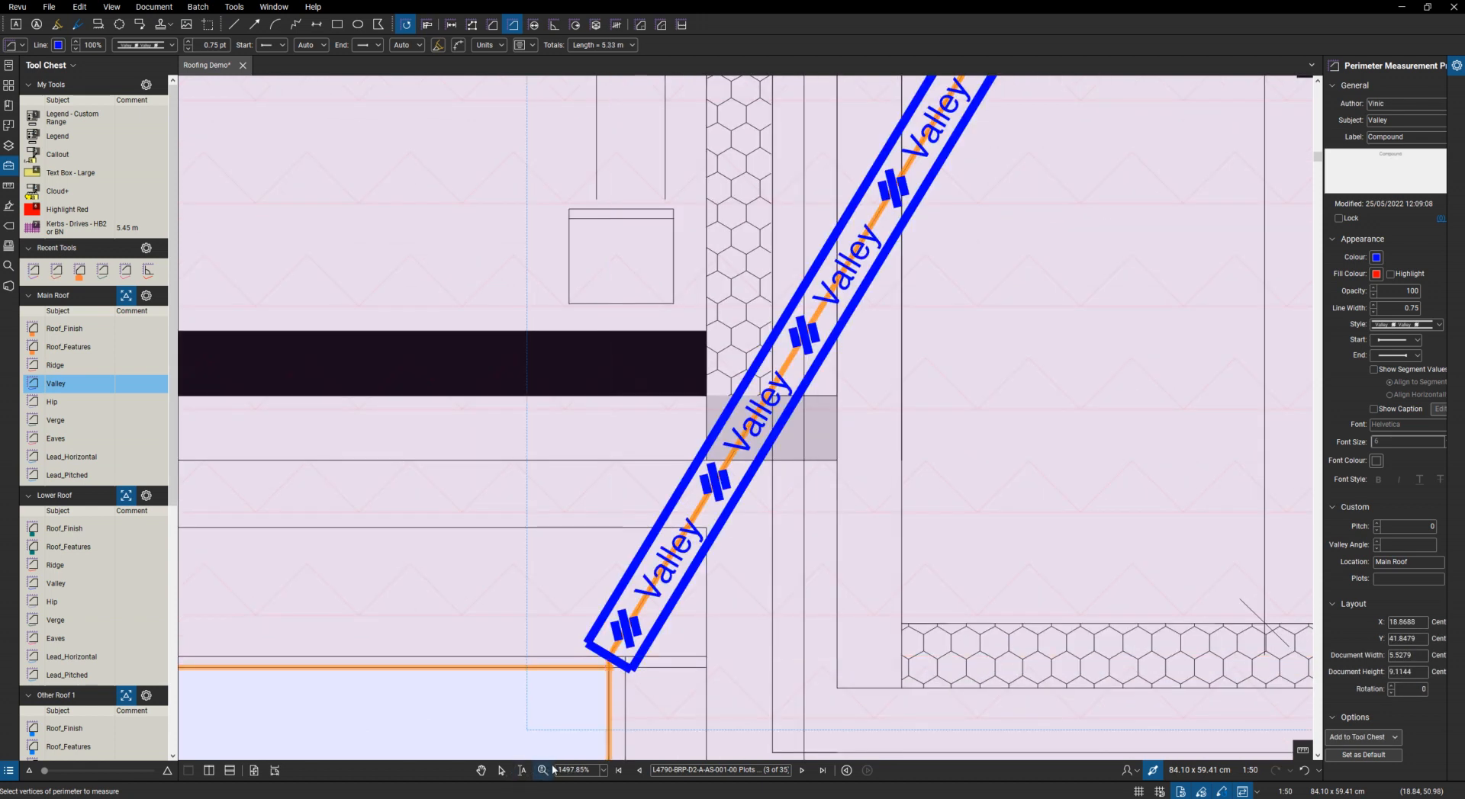
Measure the upper valley line as a Main Roof Valley, from the end of Plot 25's ridge to the upper roof edge.
scroll(652, 685, down, 3)
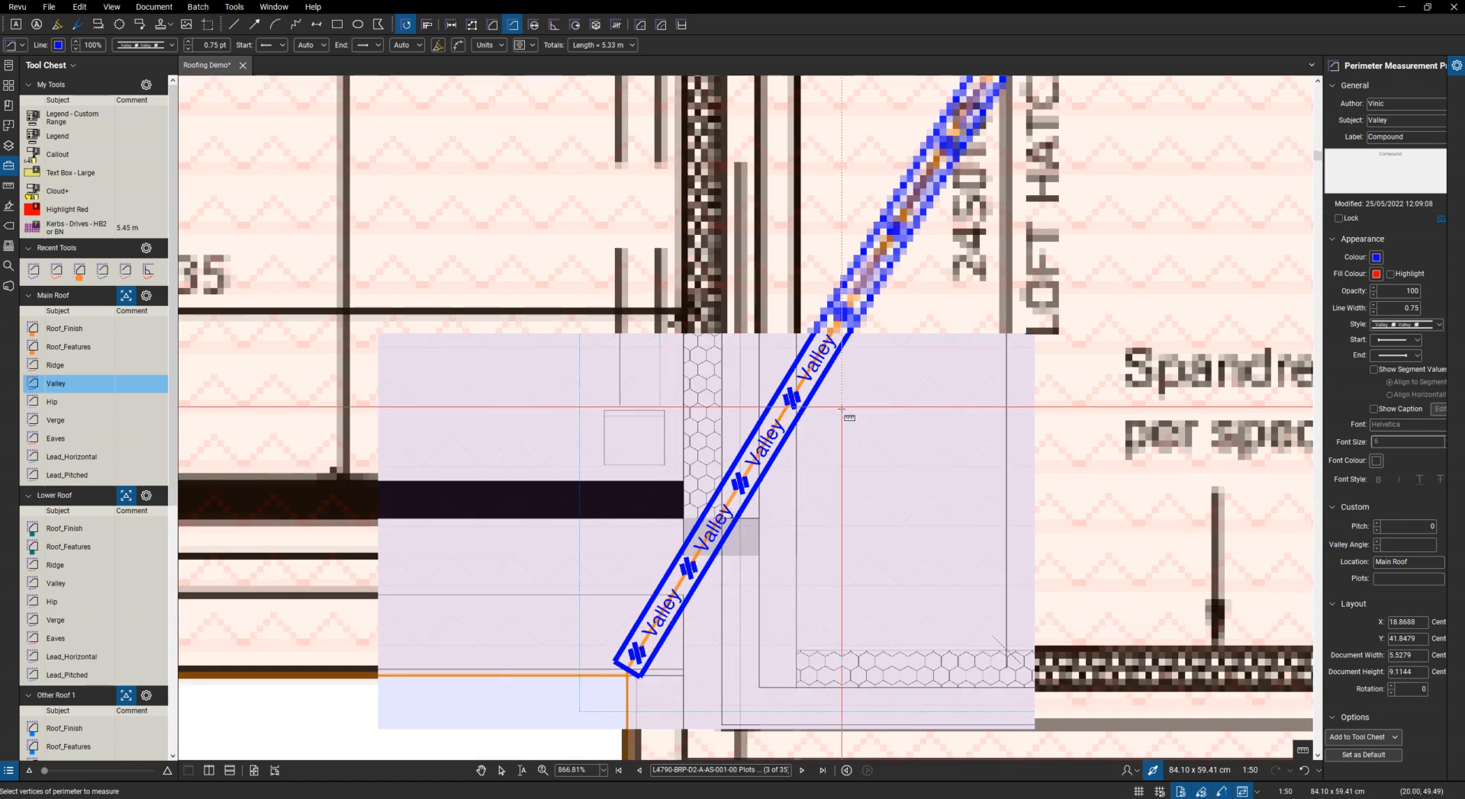
scroll(841, 409, down, 5)
scroll(785, 415, down, 6)
scroll(964, 144, up, 1)
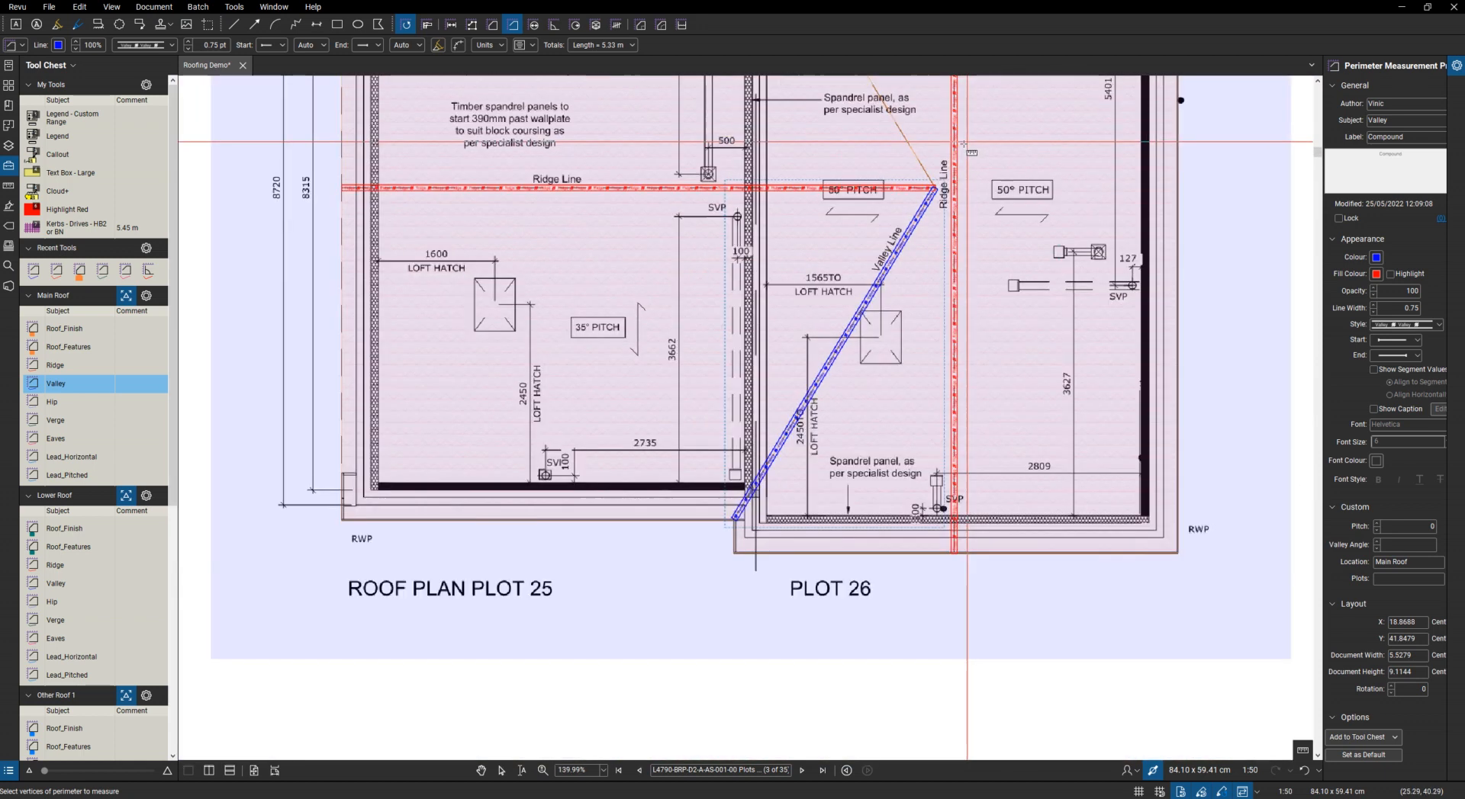
scroll(878, 248, up, 9)
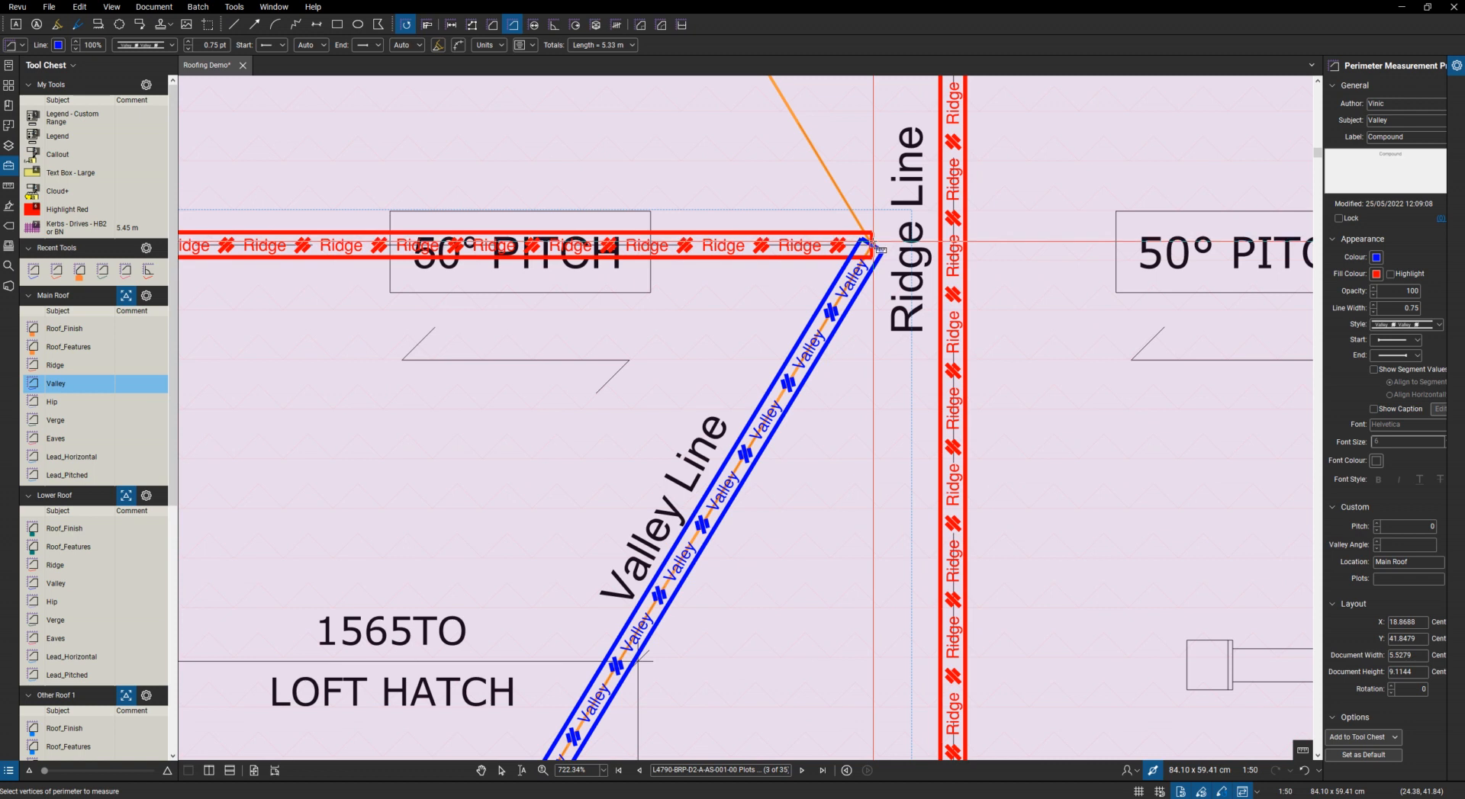
scroll(696, 425, down, 10)
scroll(644, 312, up, 4)
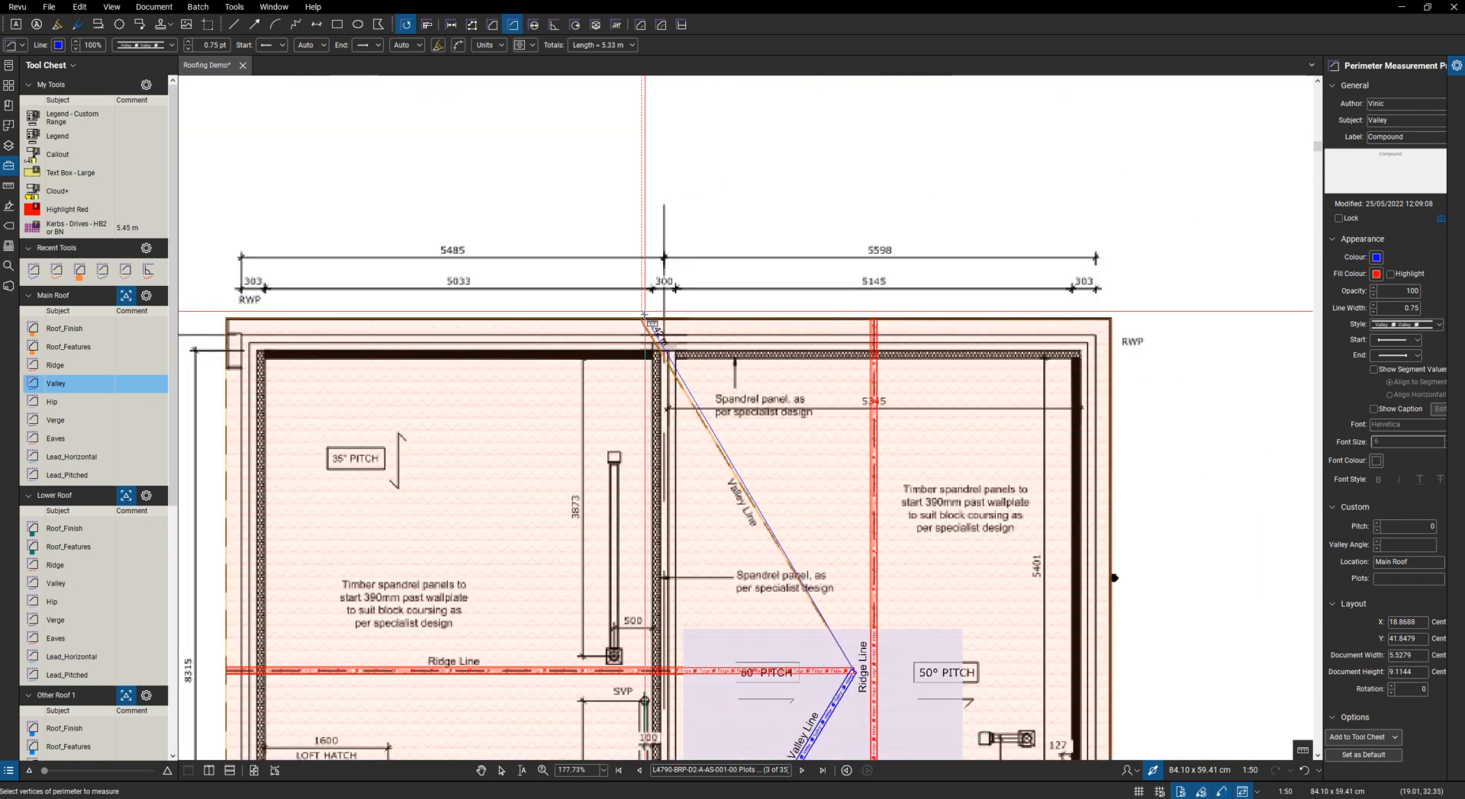
scroll(645, 313, up, 9)
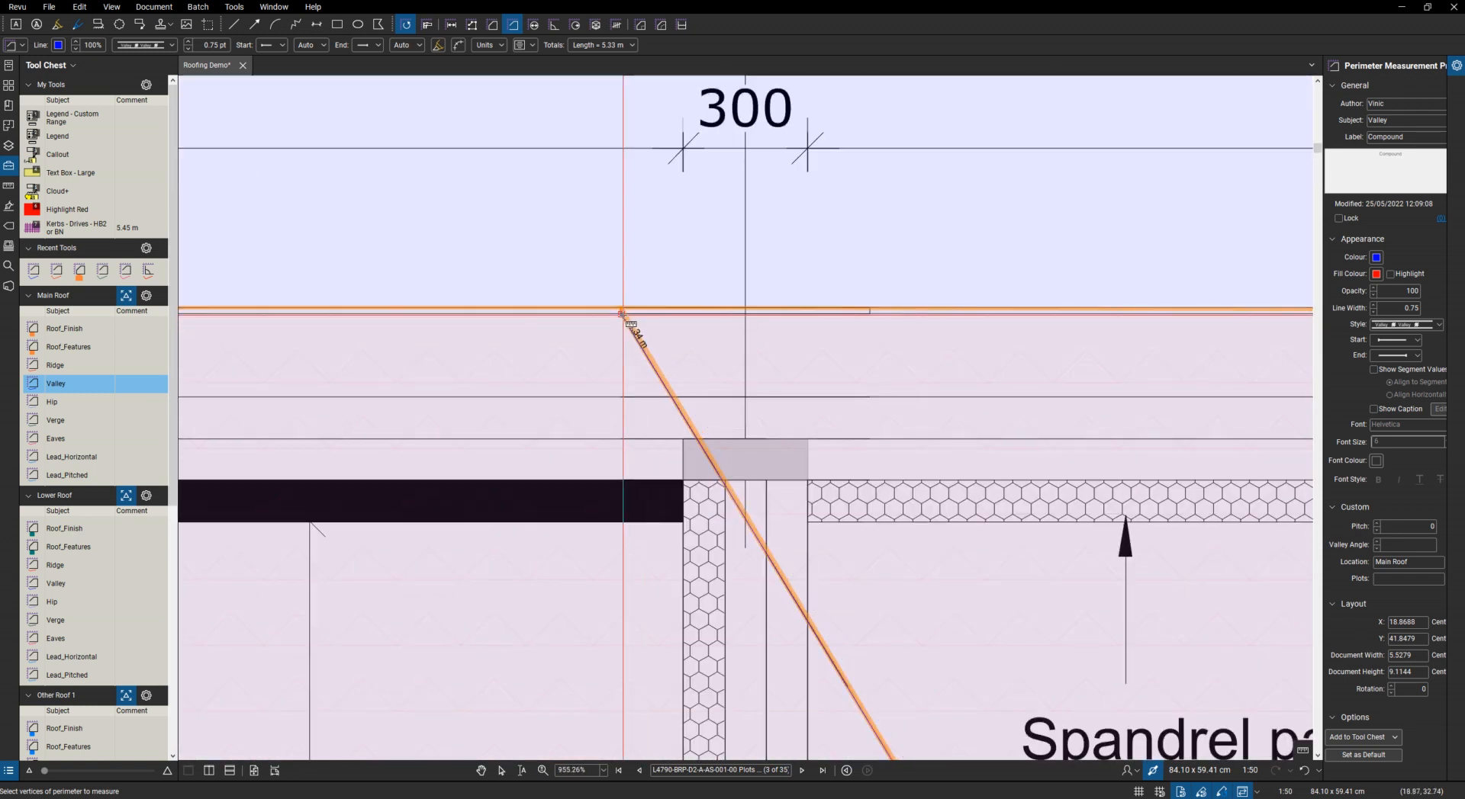
click(622, 312)
Measure the angle between the lower valley line and a vertical line rising from the roof-edge corner between Plots 25 and 26.
scroll(633, 320, down, 10)
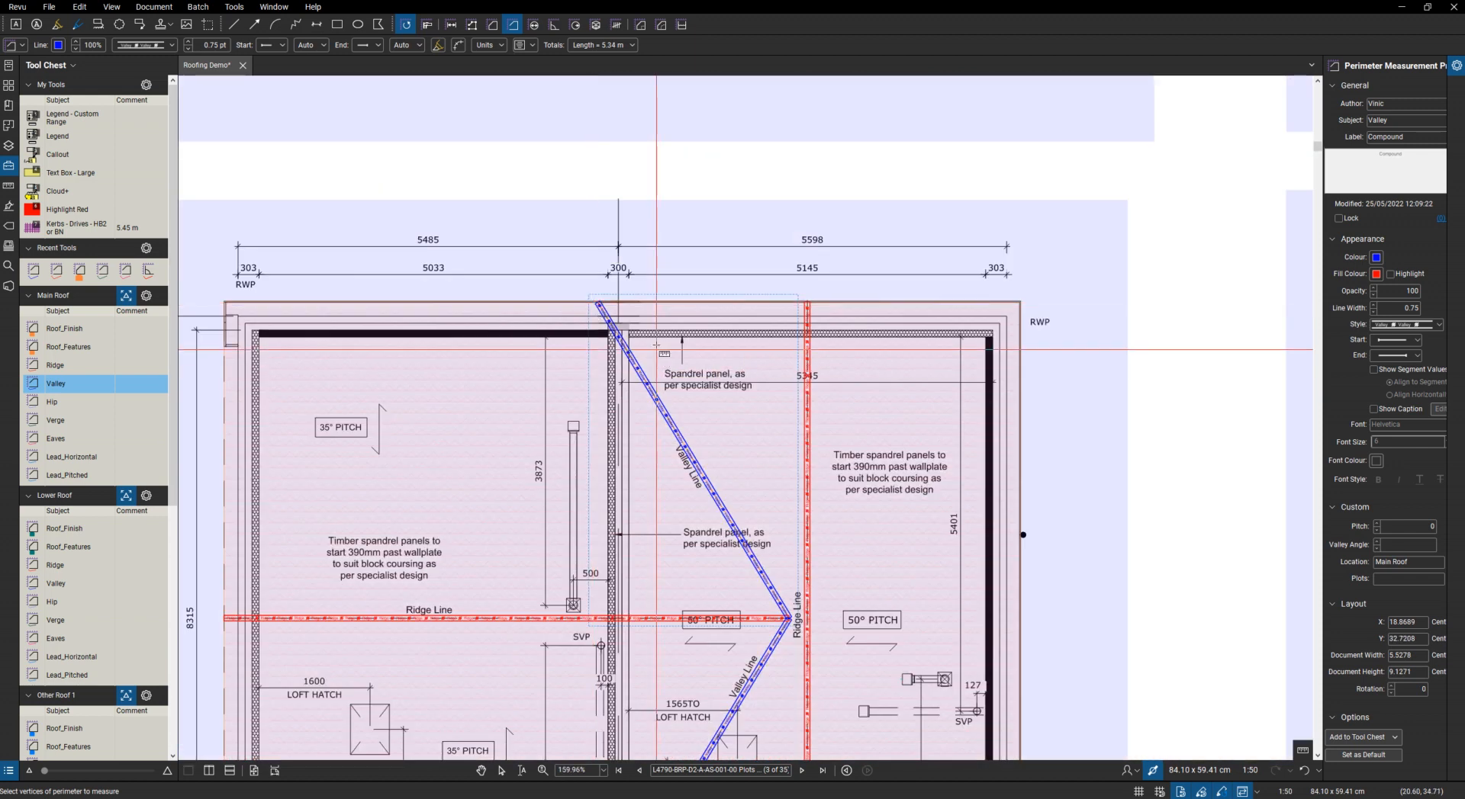
scroll(656, 349, down, 6)
scroll(621, 611, up, 4)
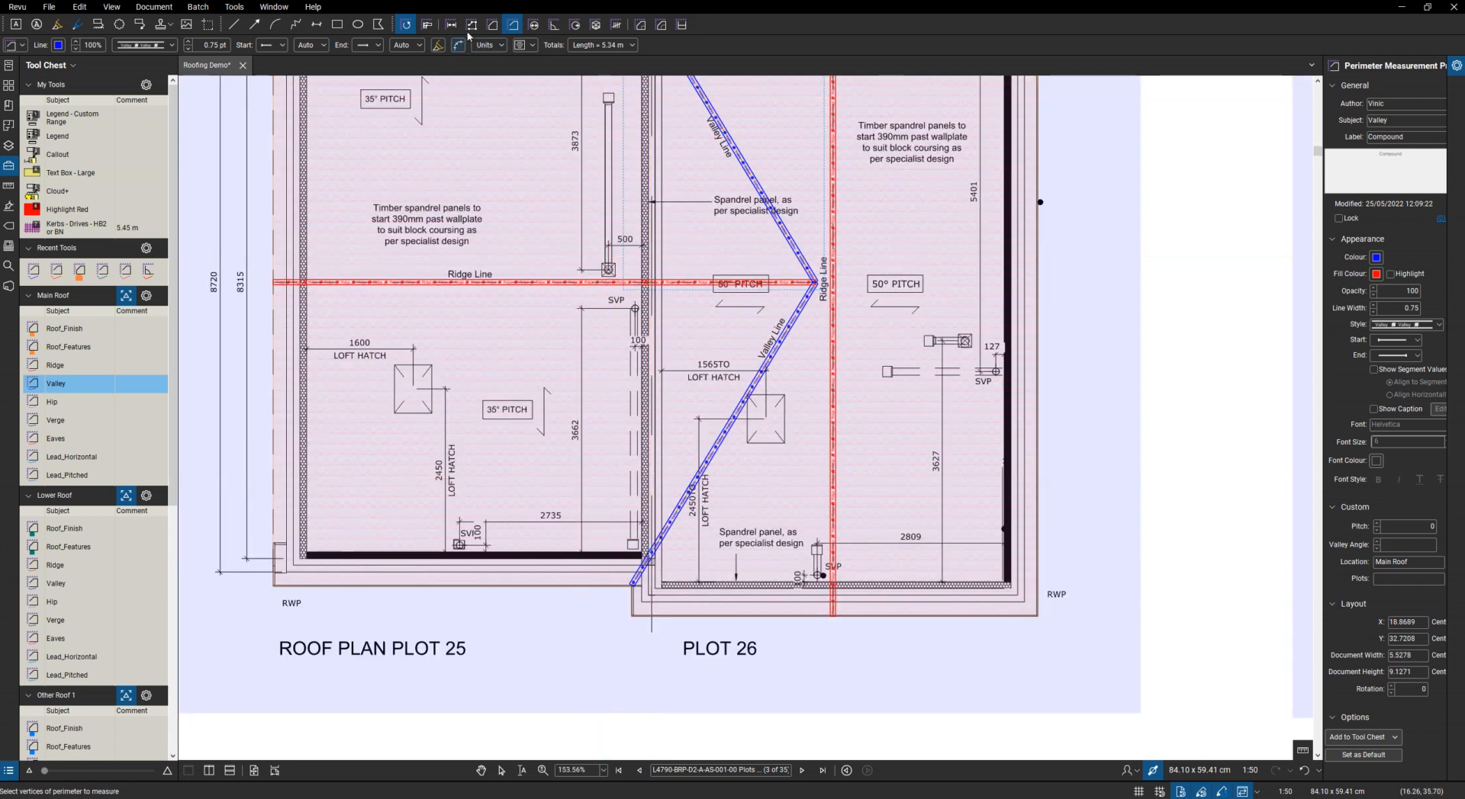
click(554, 25)
scroll(631, 604, up, 6)
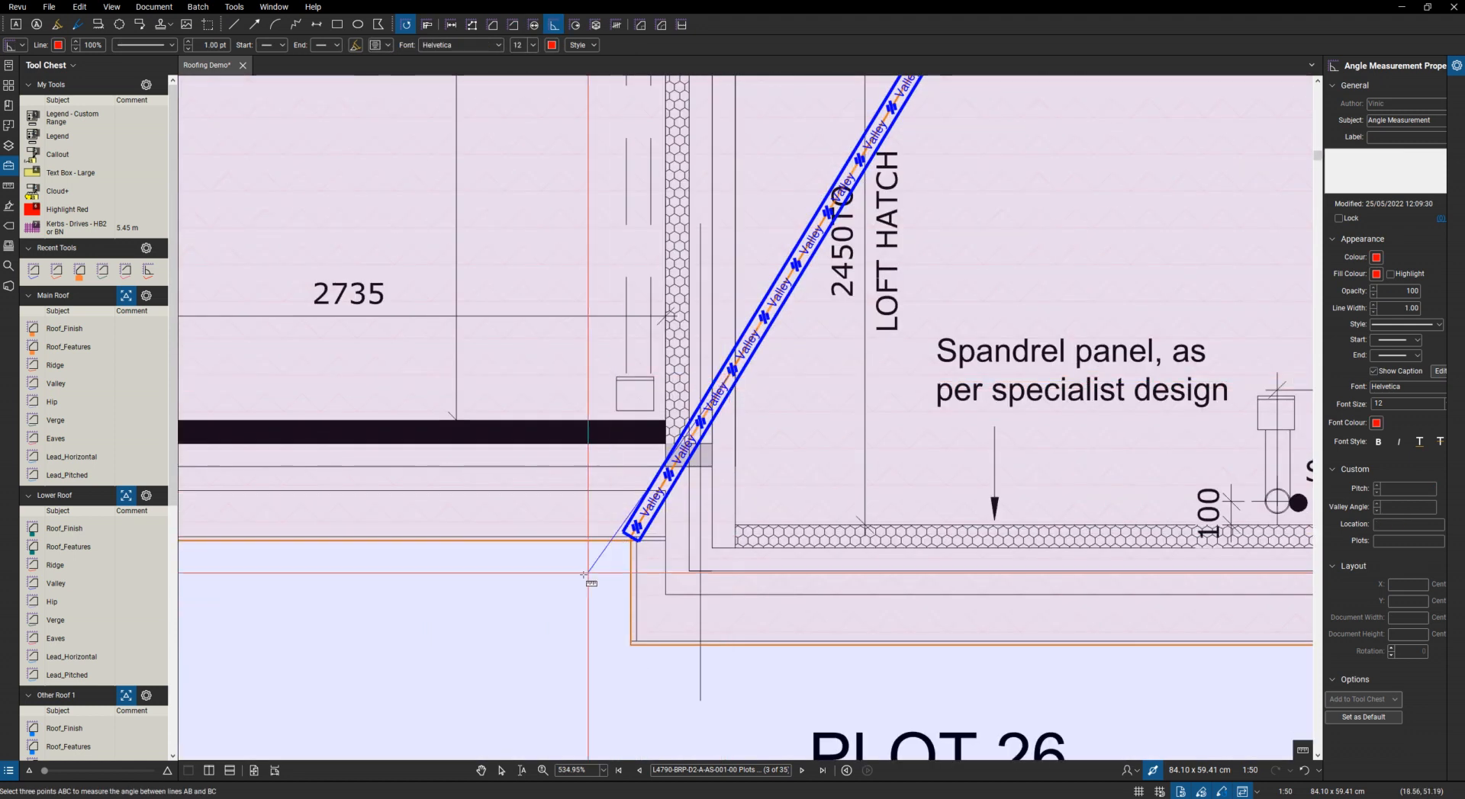
scroll(638, 540, up, 3)
click(636, 536)
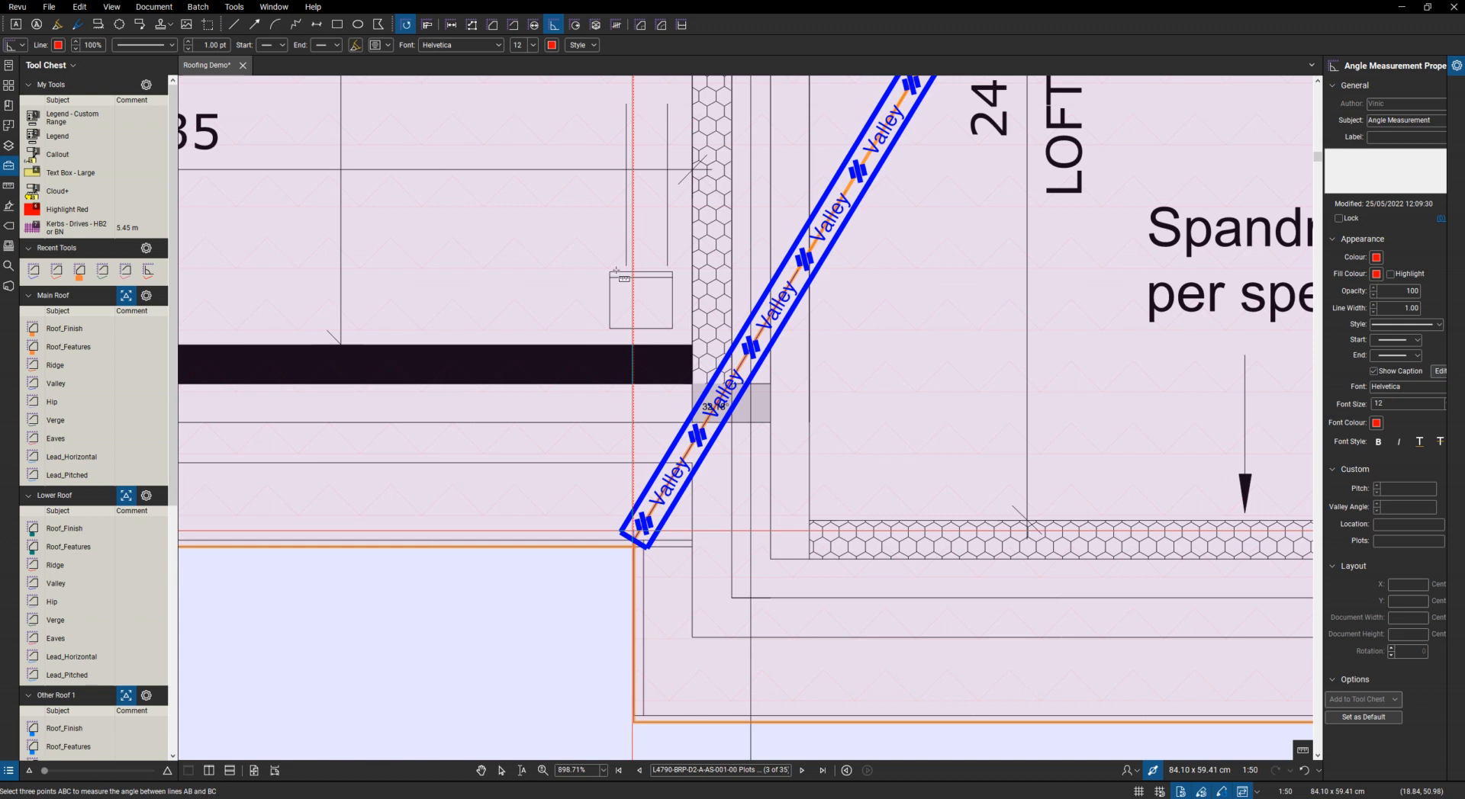
click(626, 243)
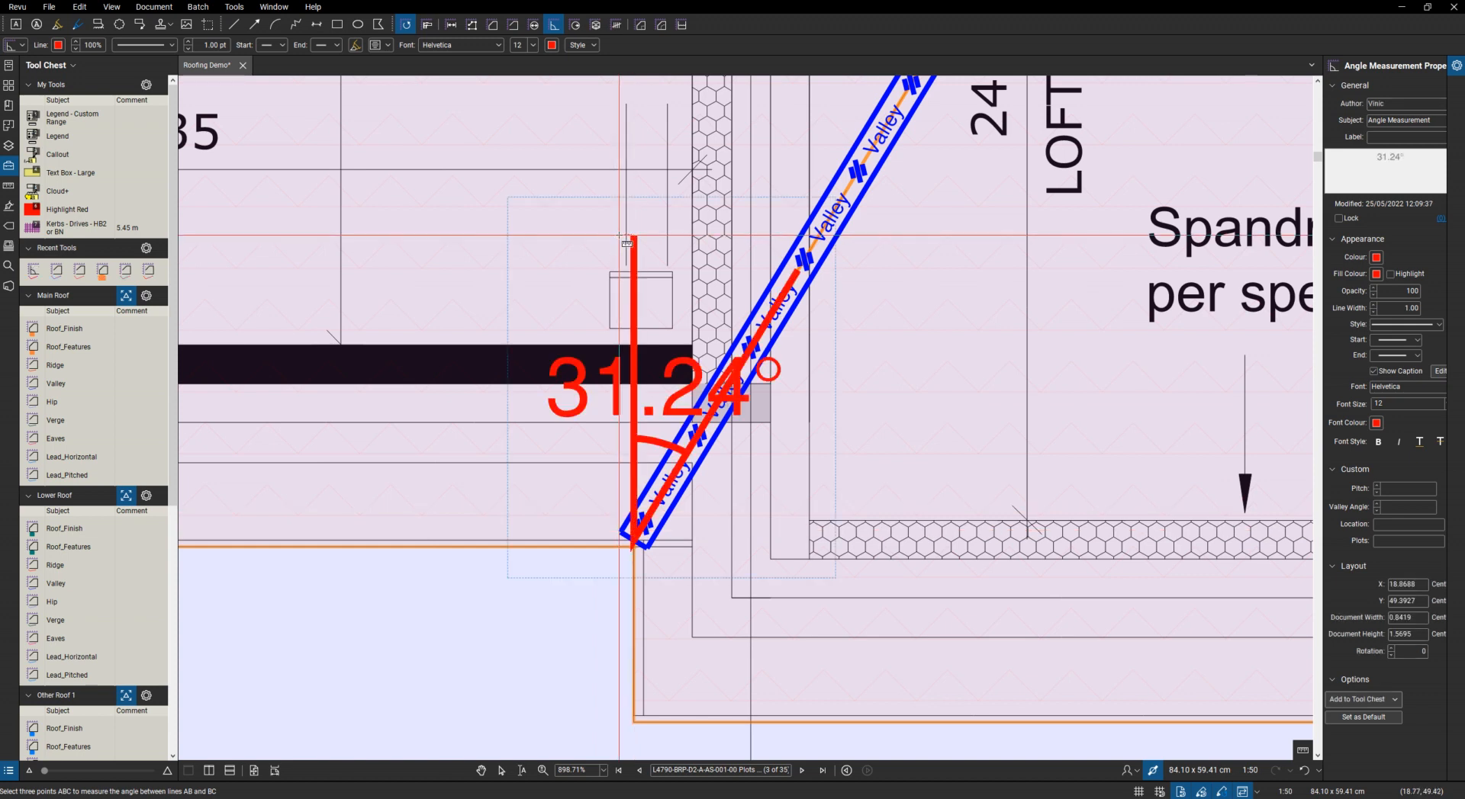
Measure Plot 26's lower roof edge with the Main Roof Verge tool, from the corner beside Plot 25 to the outer corner.
scroll(618, 454, down, 5)
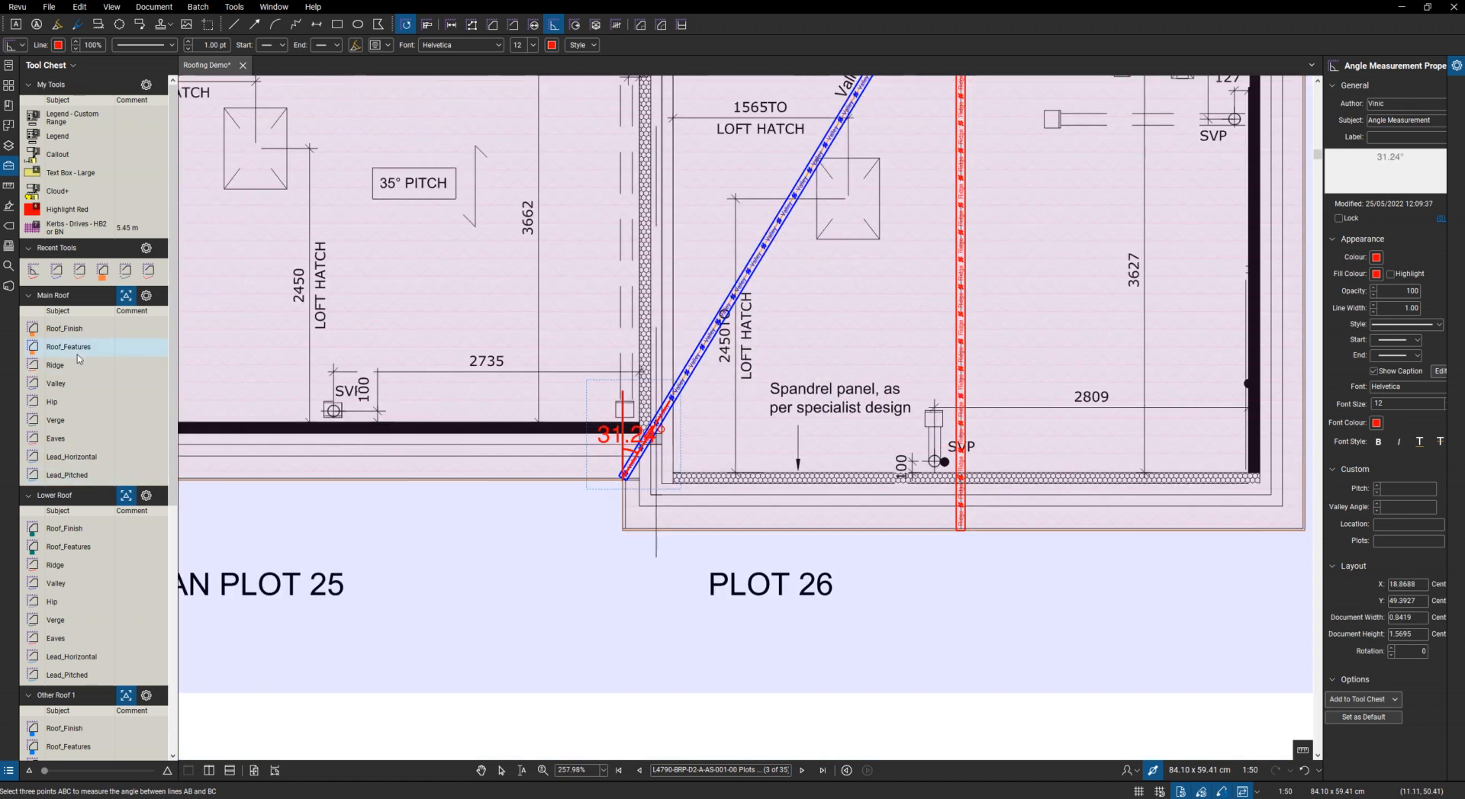
click(56, 420)
scroll(763, 527, up, 2)
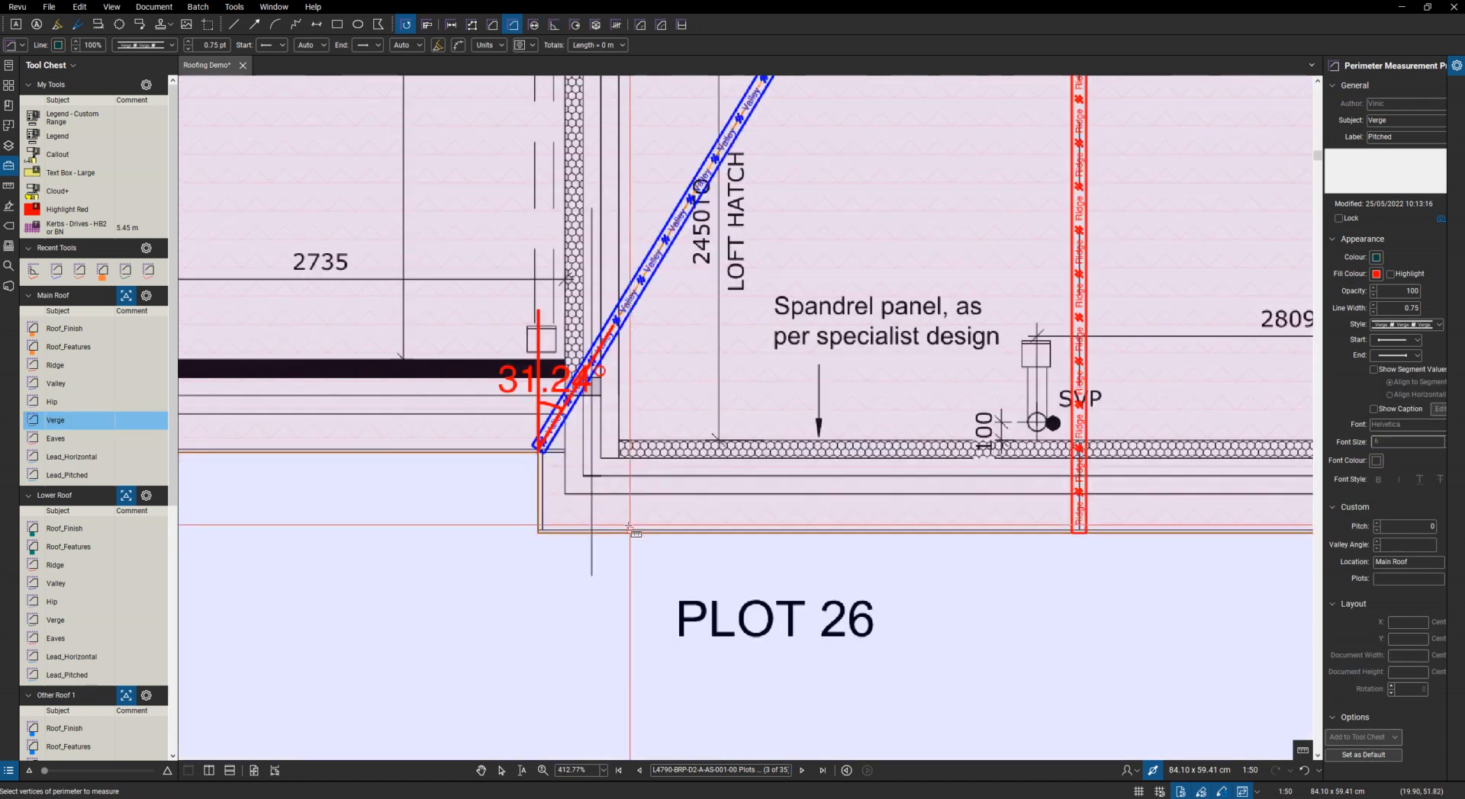
scroll(629, 526, up, 2)
click(538, 531)
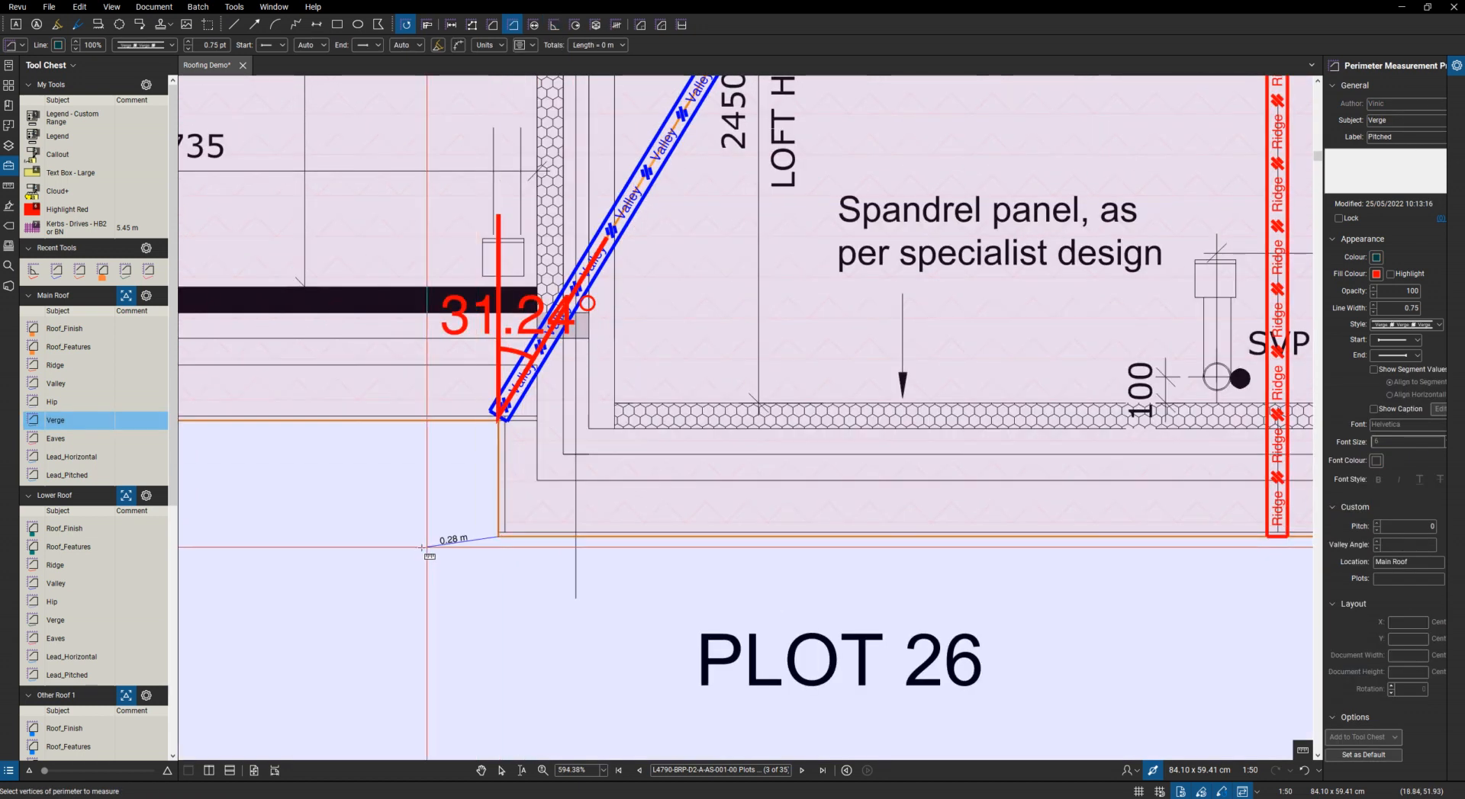
scroll(425, 547, down, 4)
scroll(984, 543, up, 2)
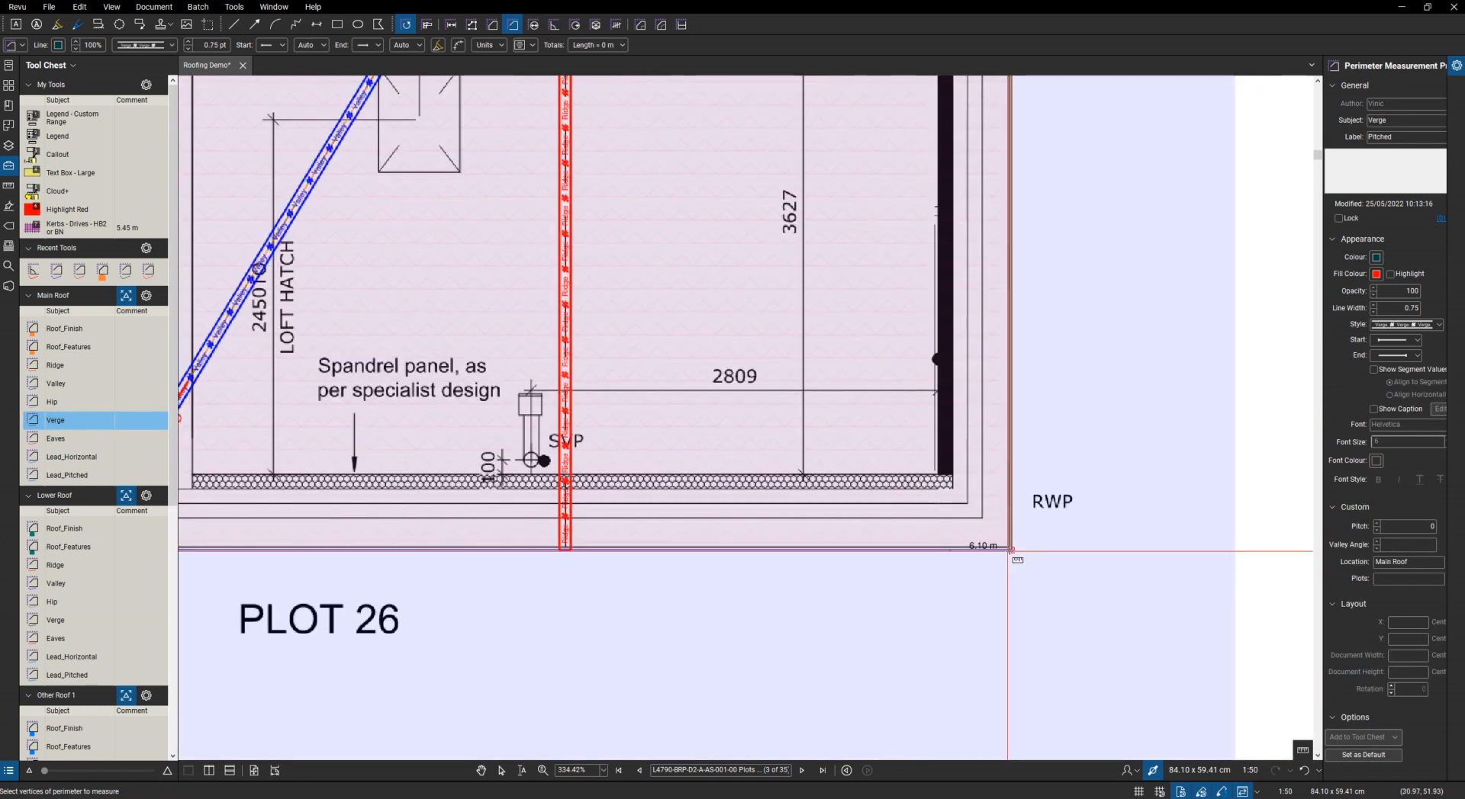
click(1009, 549)
Measure Plot 26's upper roof edge as a Main Roof Verge, from the outer corner to the end of the upper valley.
scroll(1009, 549, down, 5)
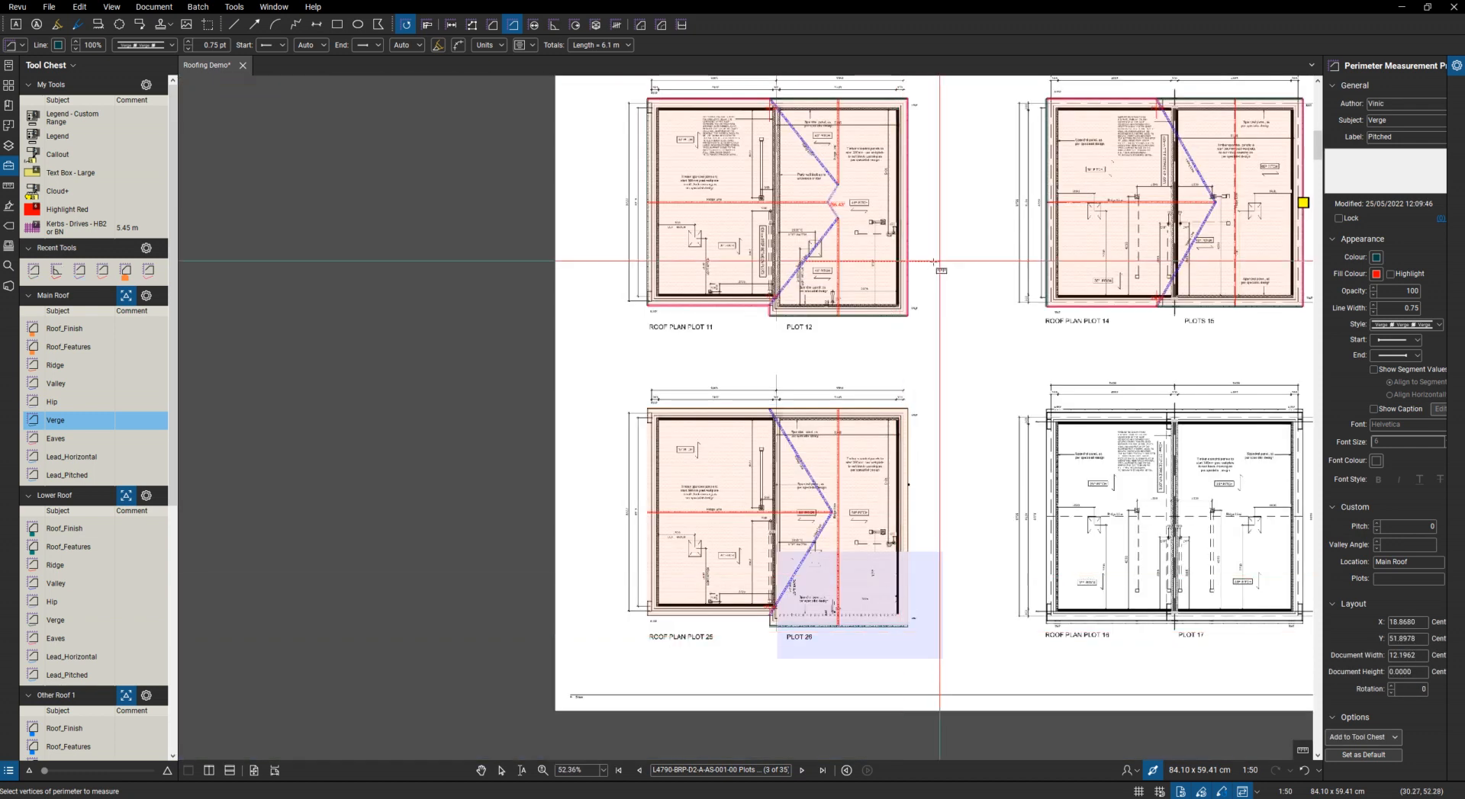
scroll(939, 260, up, 4)
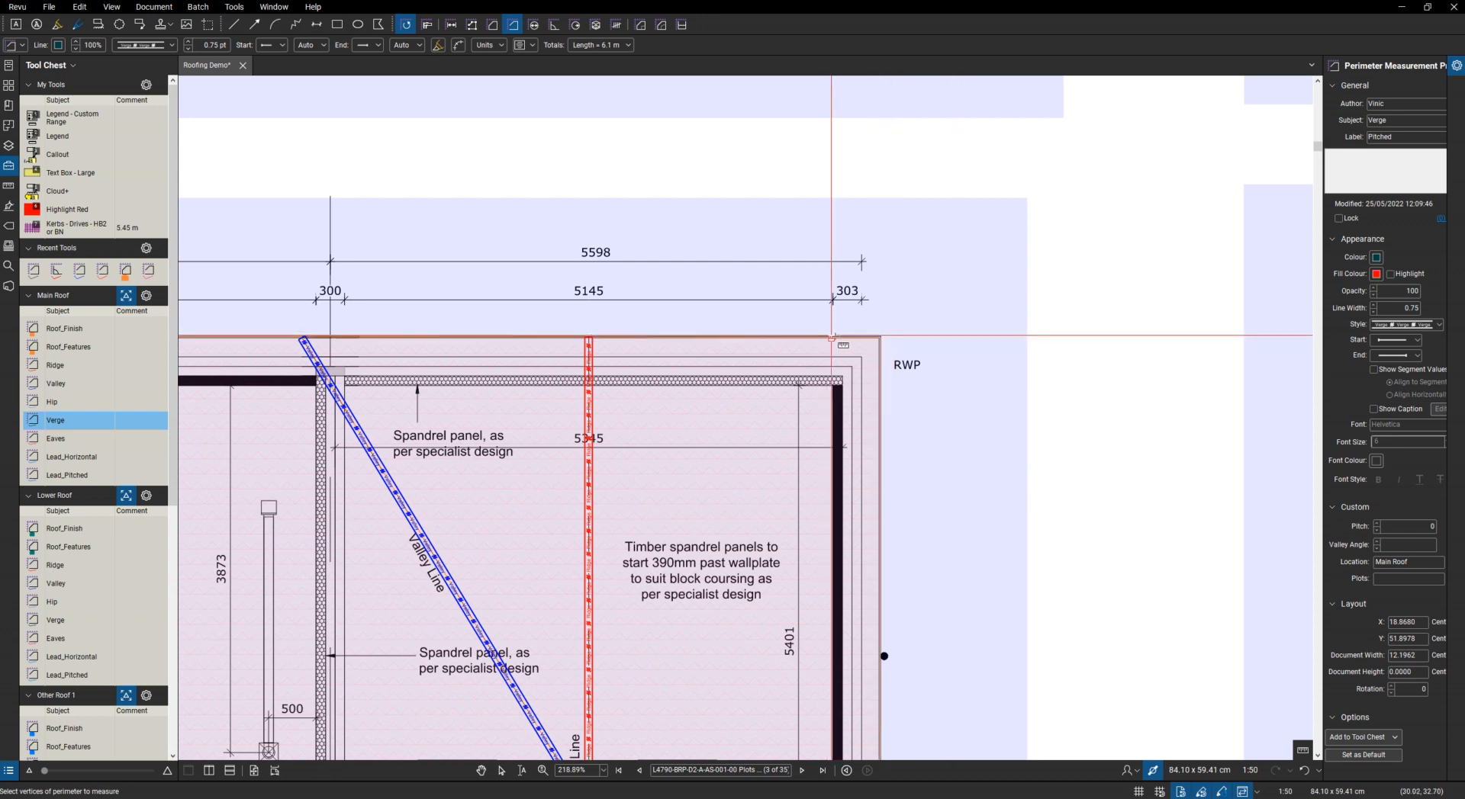
scroll(831, 335, up, 2)
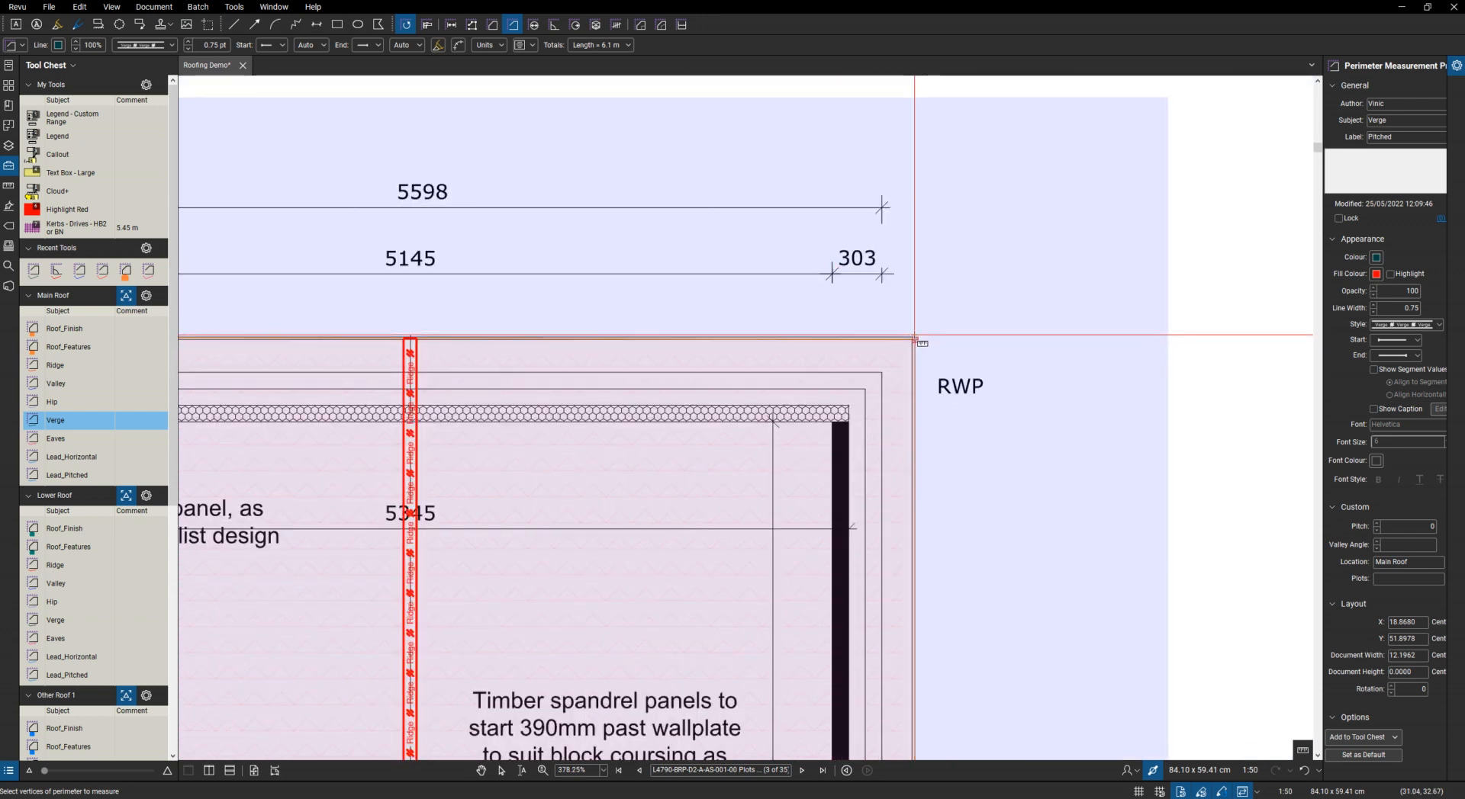
scroll(919, 341, down, 8)
scroll(761, 345, up, 2)
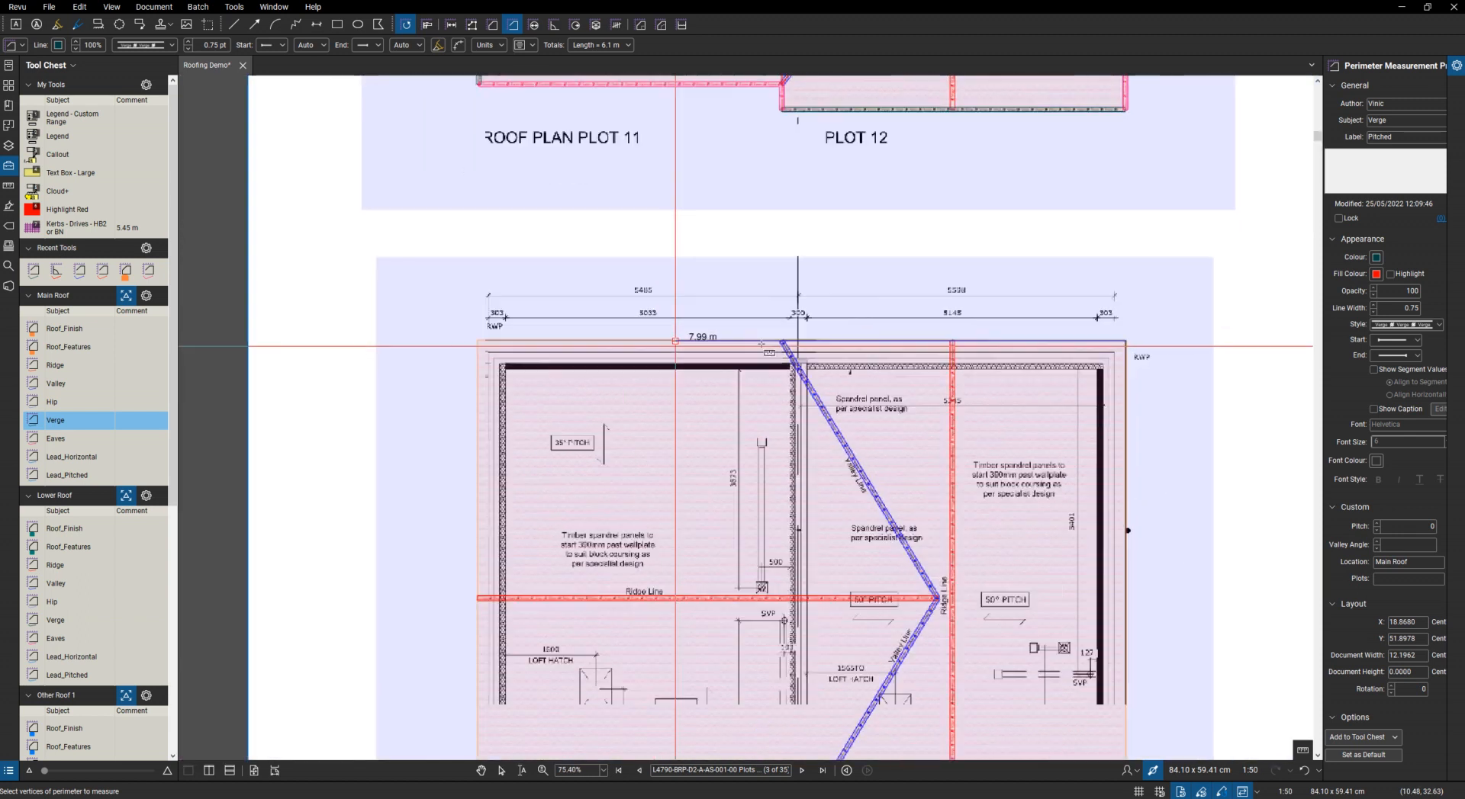
scroll(761, 345, up, 7)
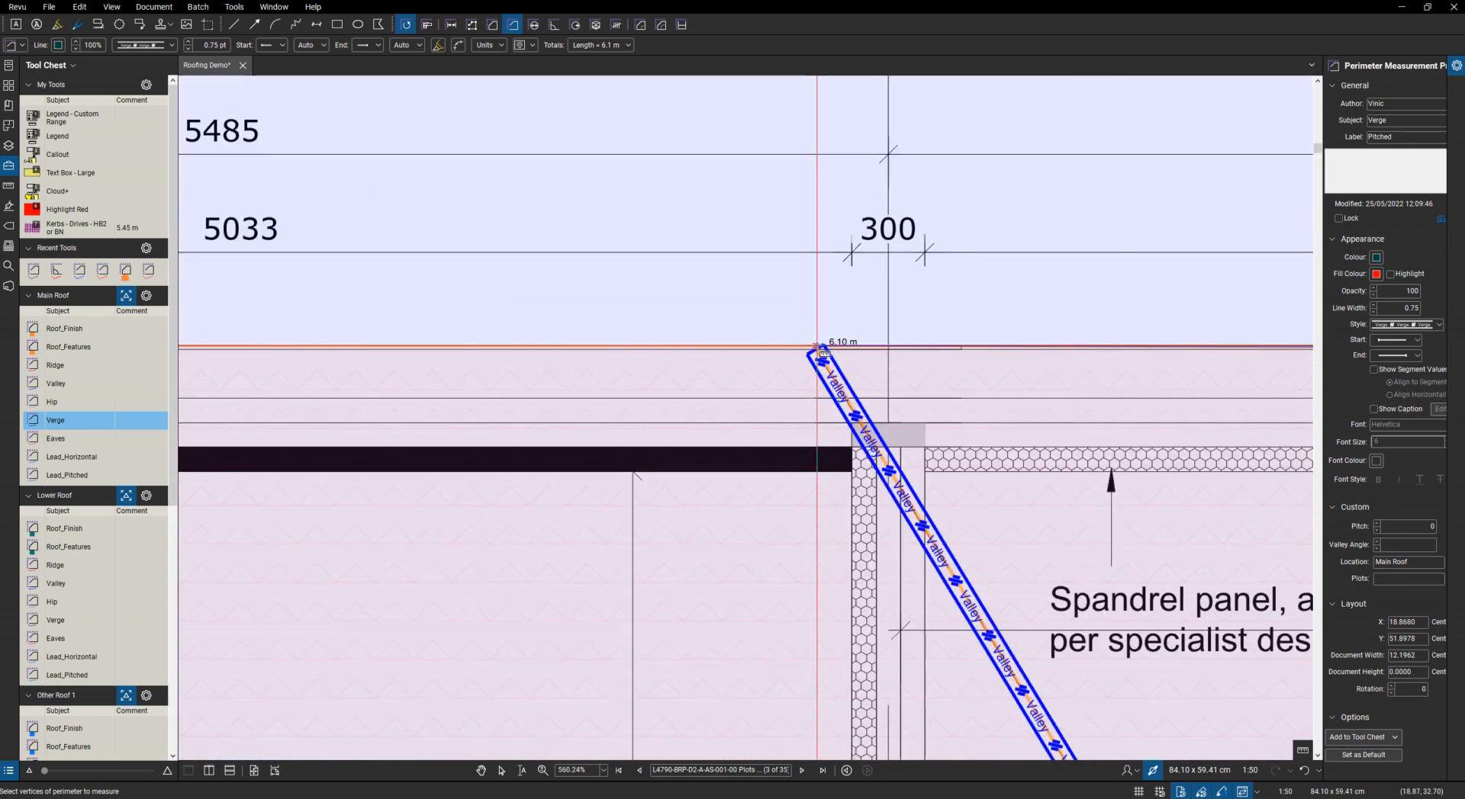
double_click(816, 346)
Measure Plot 25's outer side edge as a Main Roof Verge, from the upper roof corner to the lower roof corner.
scroll(672, 343, down, 8)
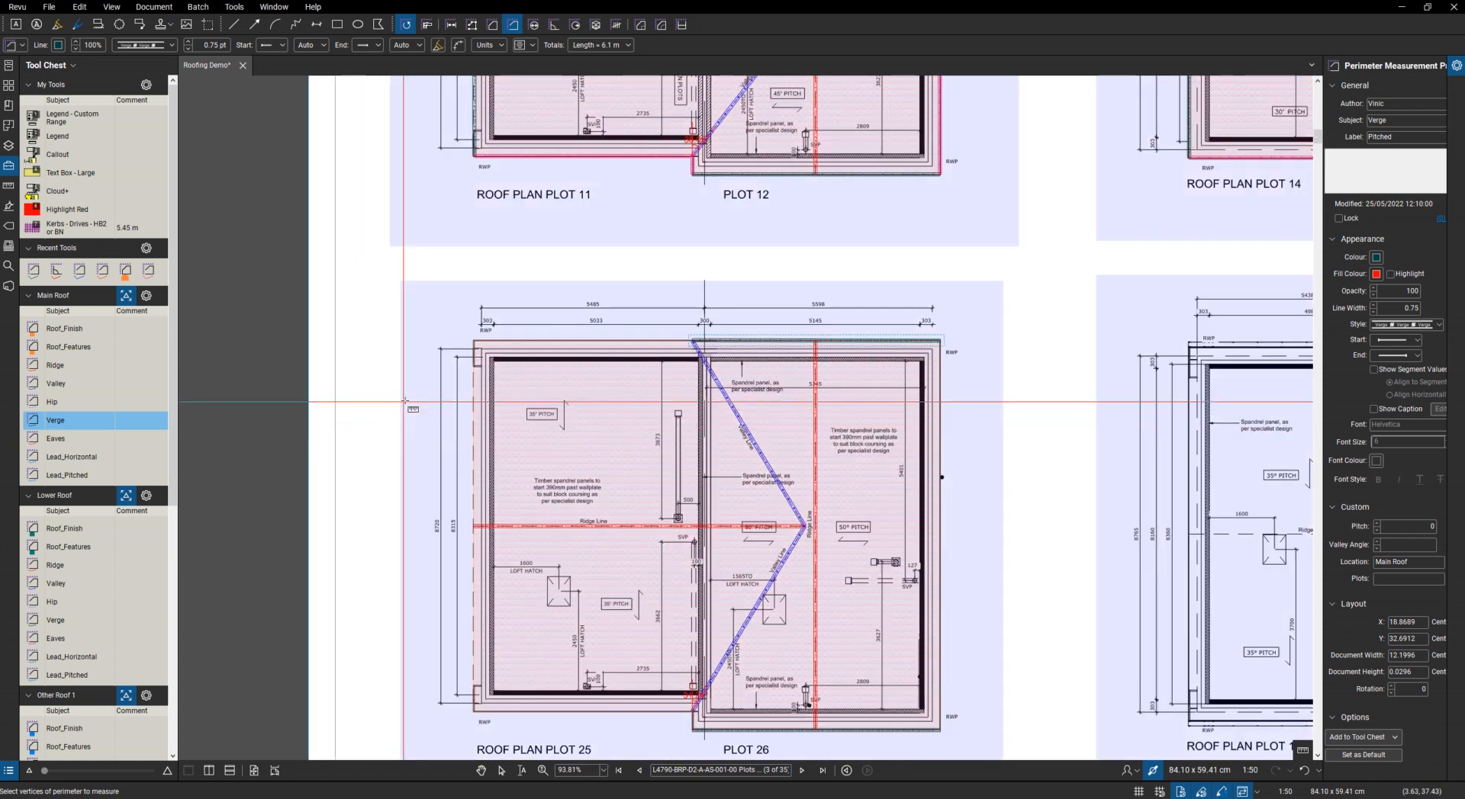
scroll(405, 402, up, 4)
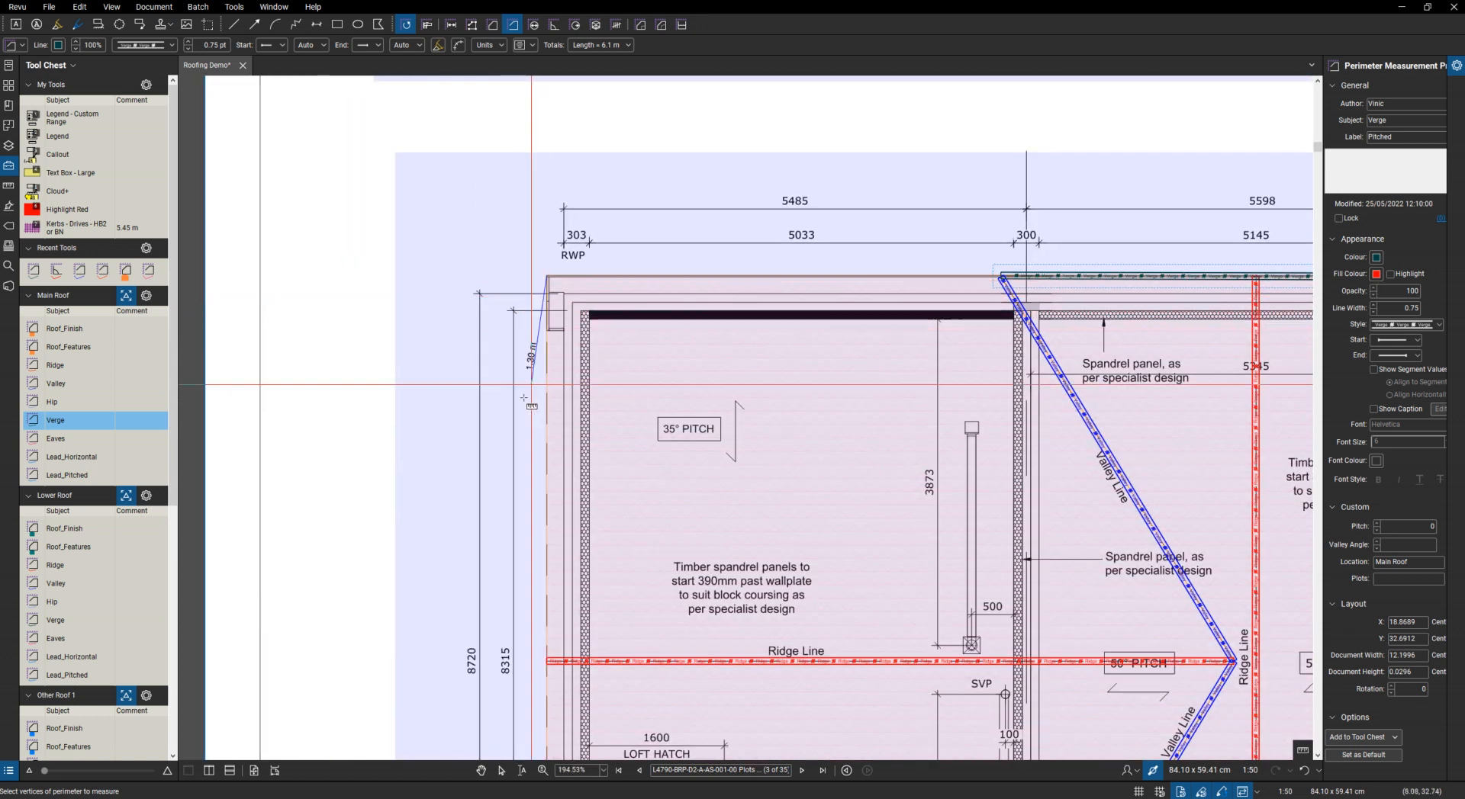
scroll(531, 416, down, 4)
scroll(532, 415, up, 4)
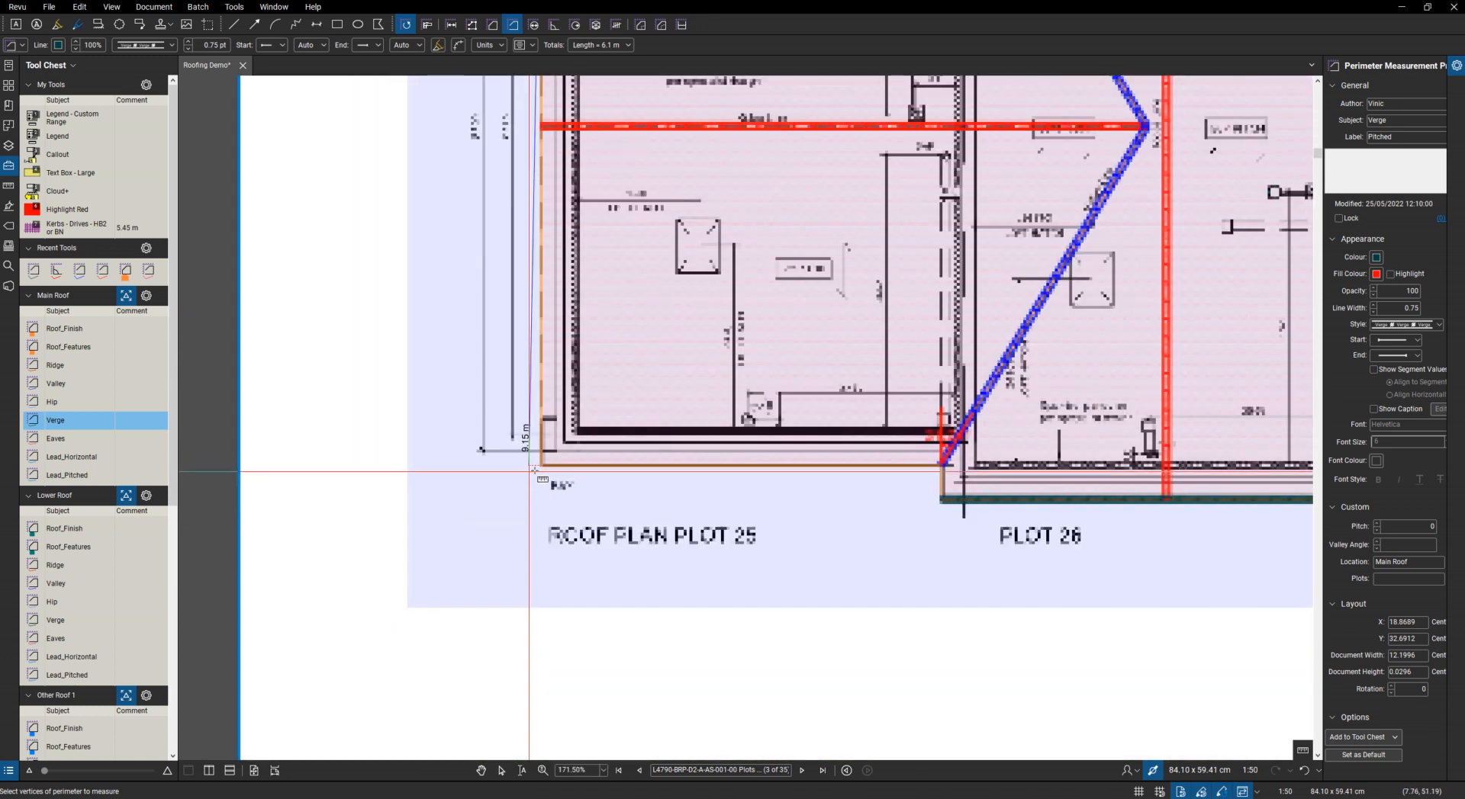
Measure the Main Roof Eaves along Plot 25's lower edge to the valley and down the short return to Plot 26's verge.
click(126, 439)
scroll(562, 475, up, 8)
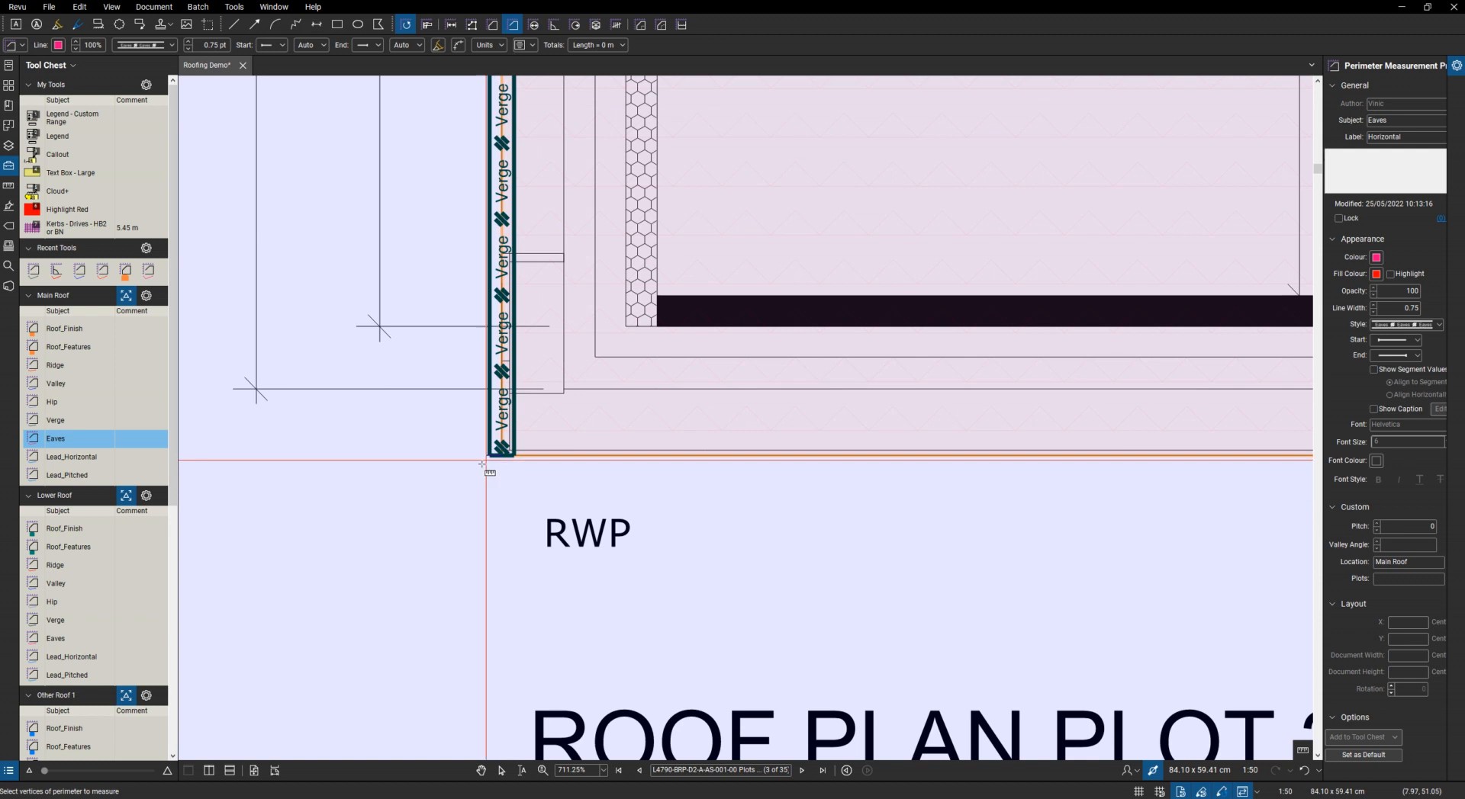
scroll(502, 458, down, 8)
scroll(814, 456, up, 3)
scroll(814, 455, up, 4)
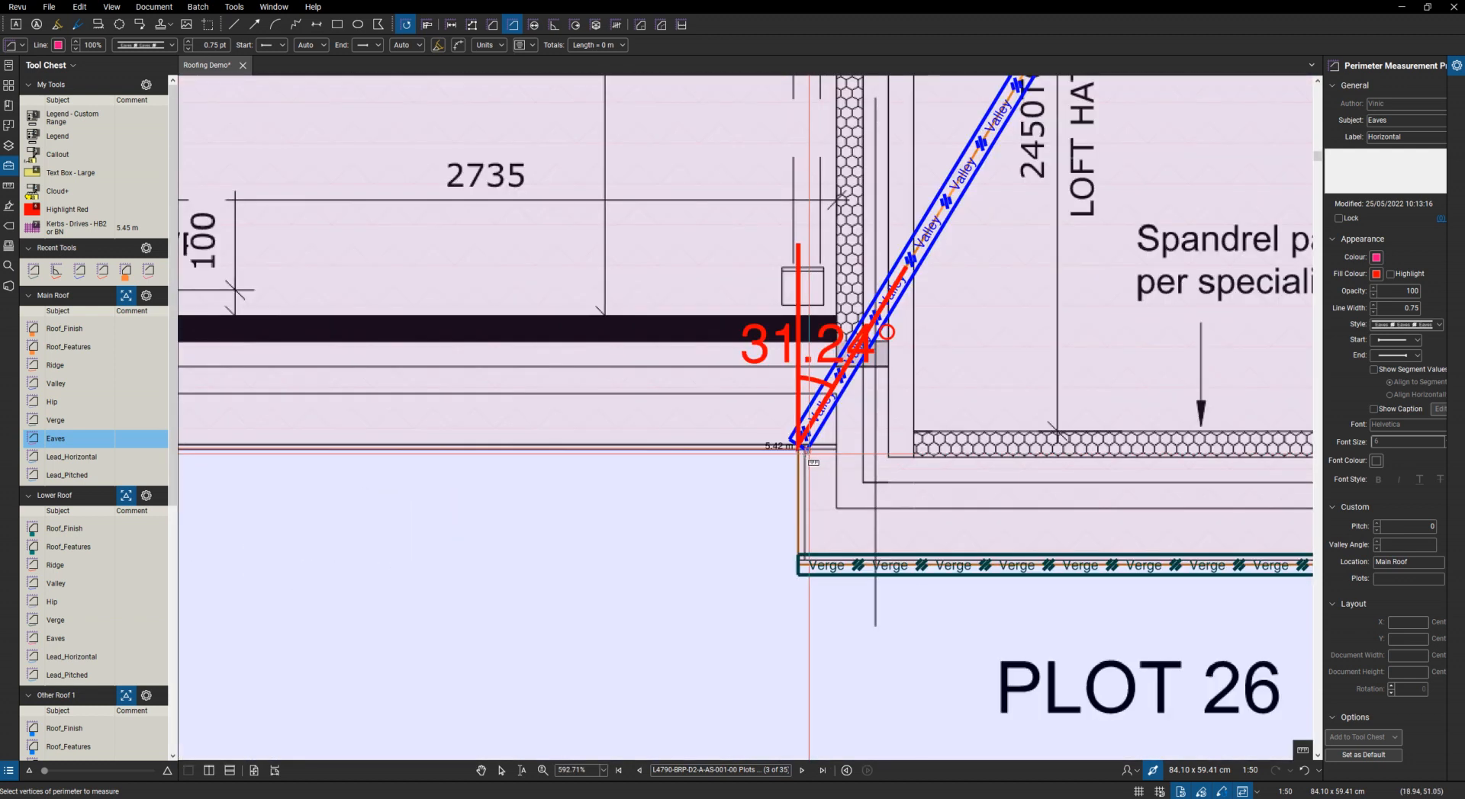
double_click(800, 564)
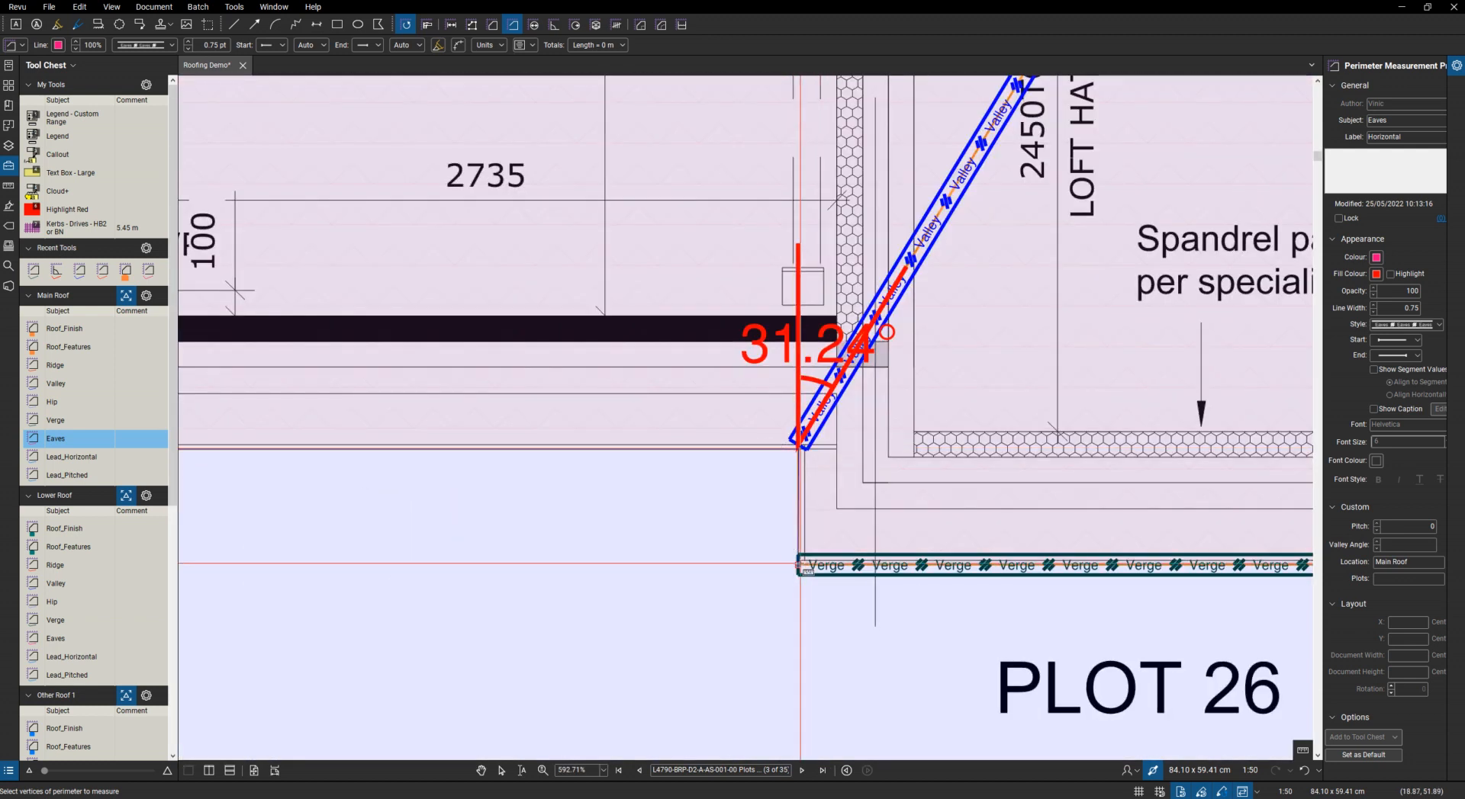
Measure the Main Roof Eaves along Plot 26's outer side edge, from the lower roof corner to the upper roof corner.
scroll(523, 511, down, 7)
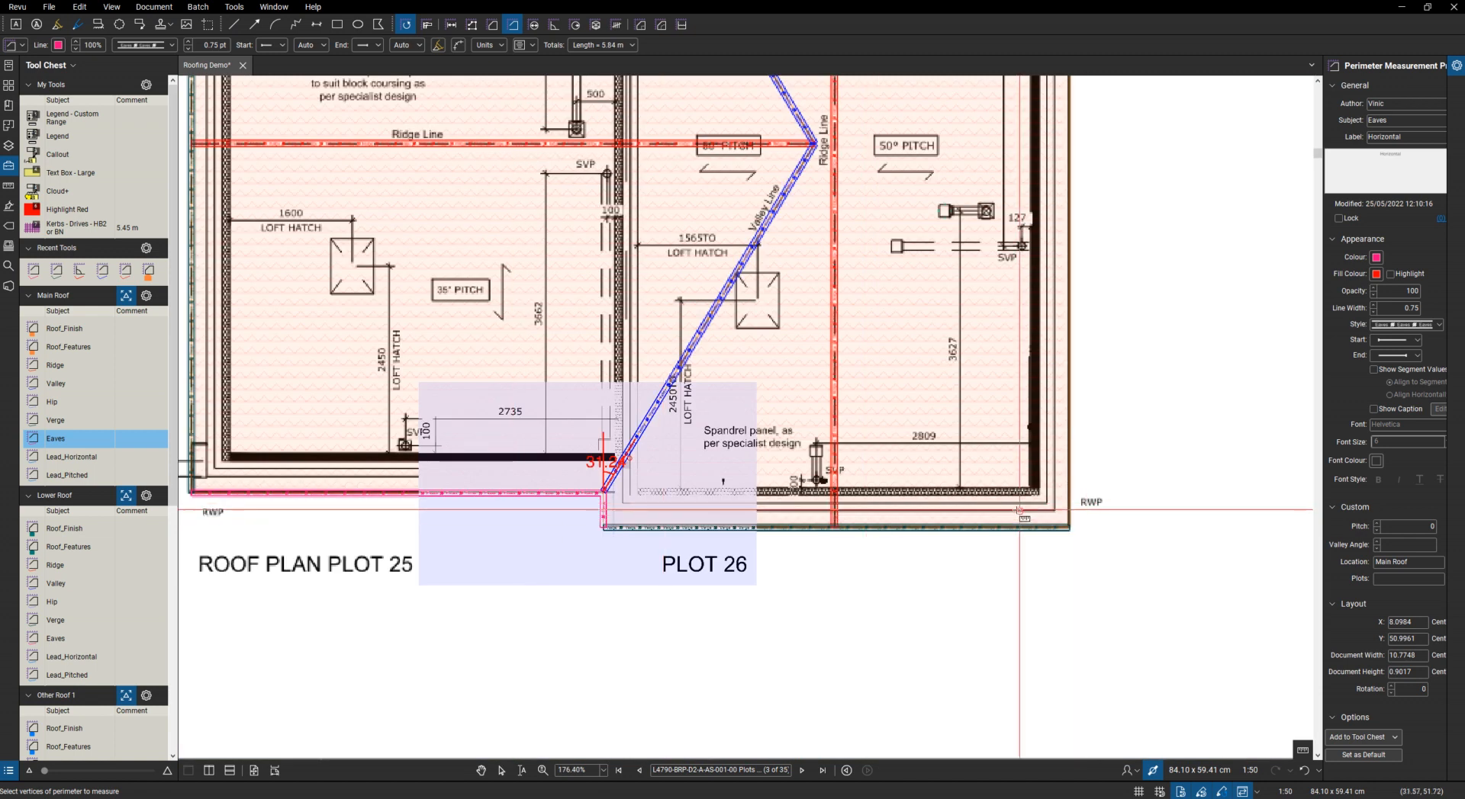
scroll(1077, 525, up, 5)
click(1078, 526)
scroll(1077, 525, down, 6)
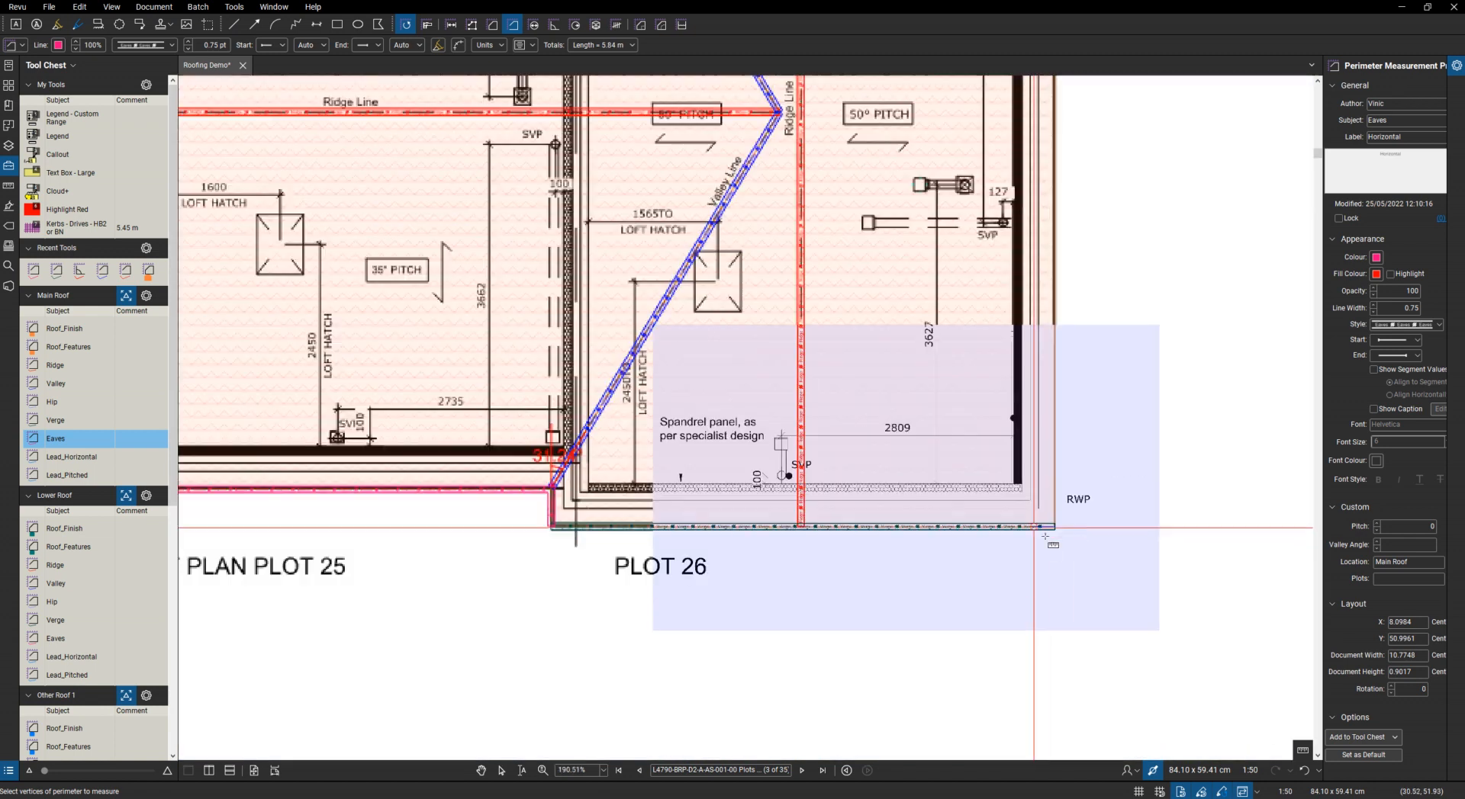
scroll(1057, 241, up, 6)
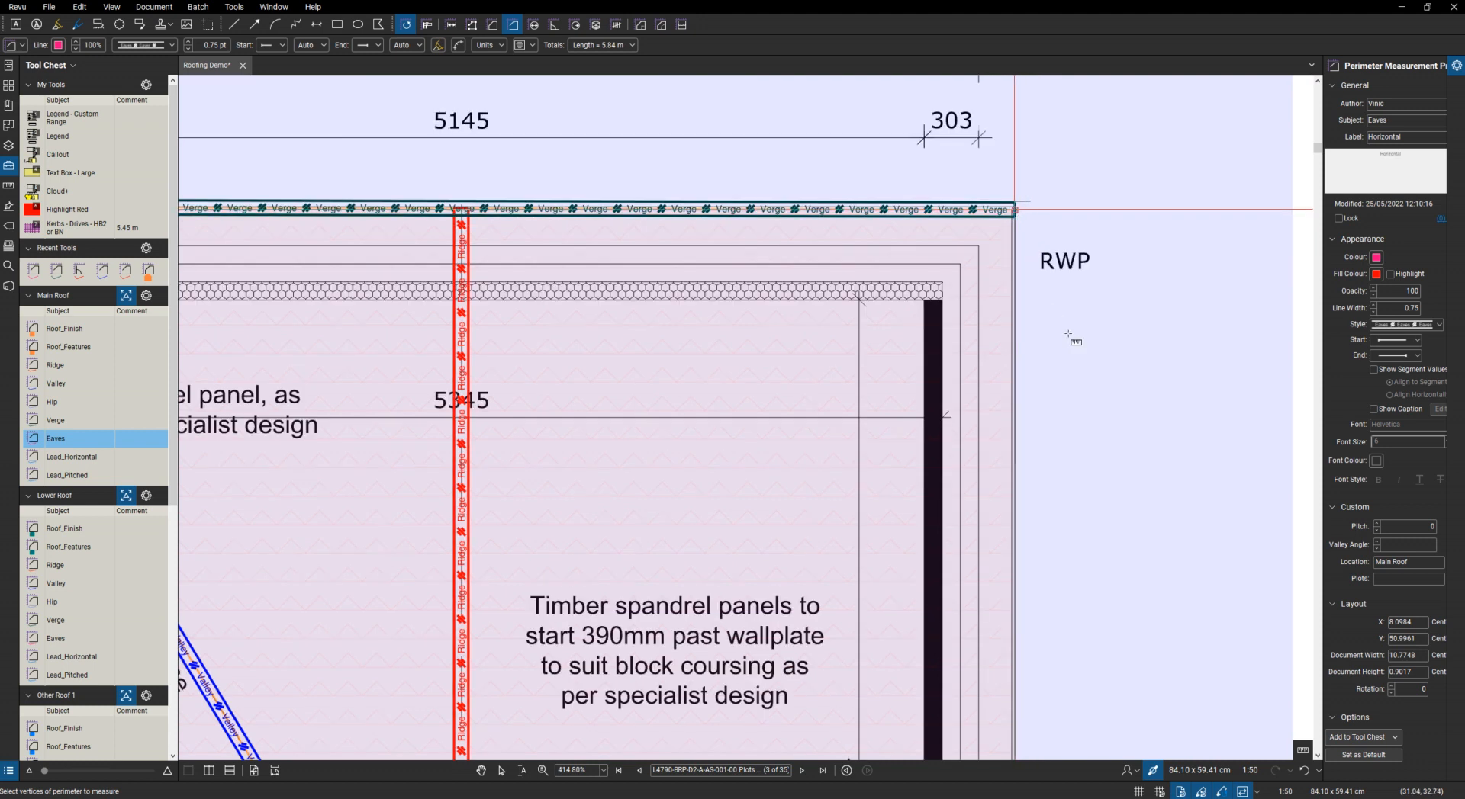
scroll(717, 309, down, 6)
Measure Plot 25's upper roof edge as Main Roof Eaves, from the upper valley's end to the outer corner.
scroll(711, 309, up, 5)
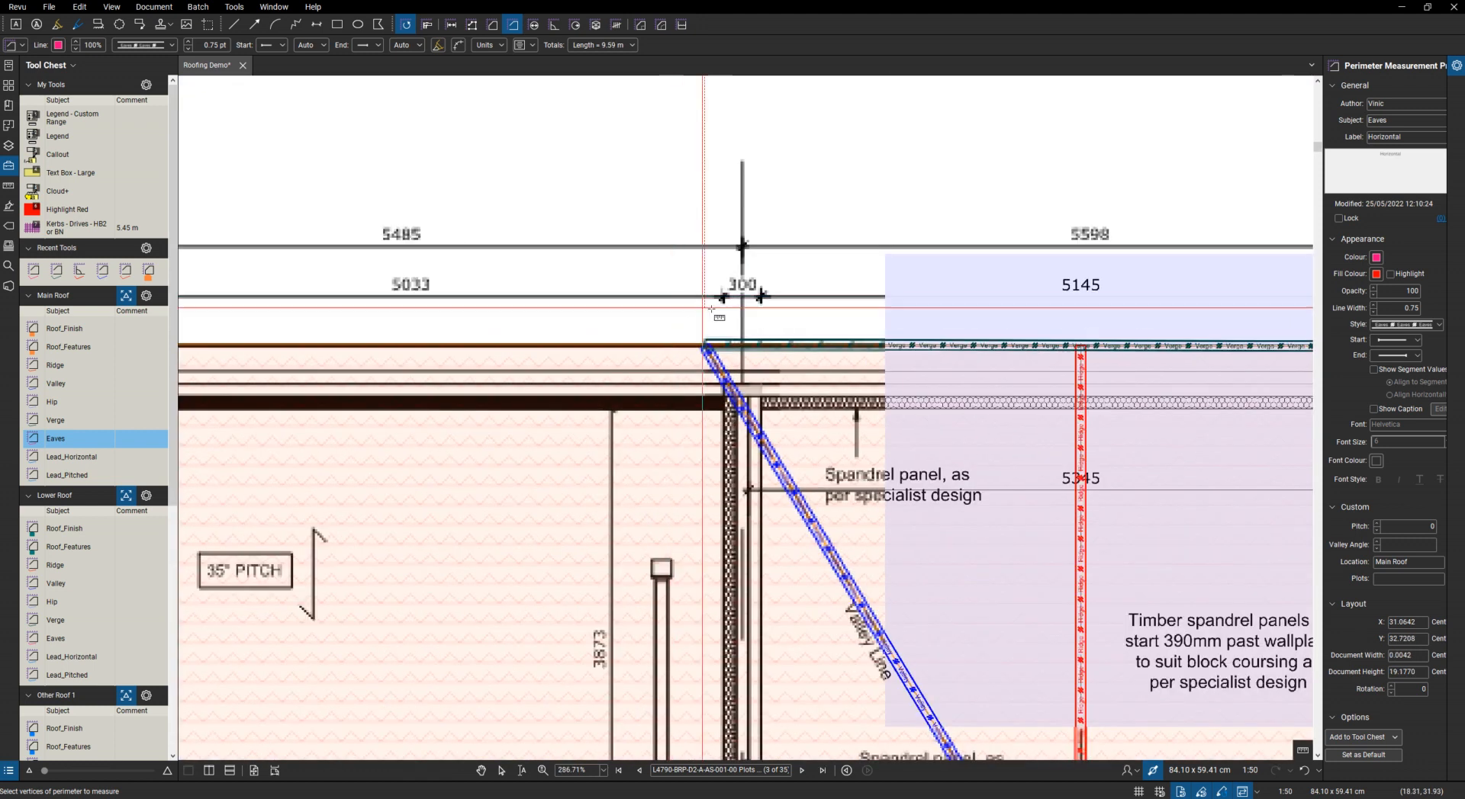
click(707, 346)
scroll(732, 354, down, 4)
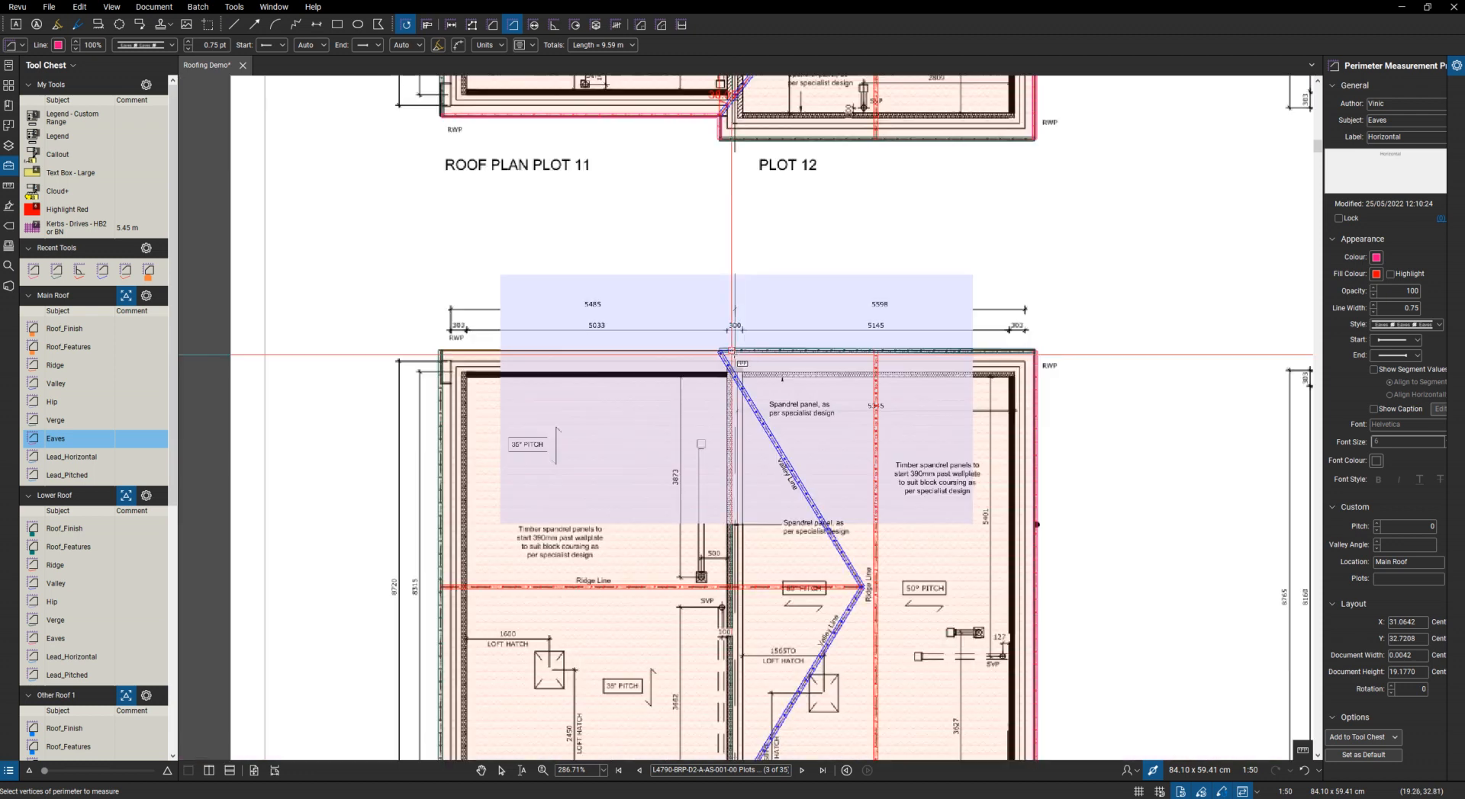
scroll(732, 354, up, 3)
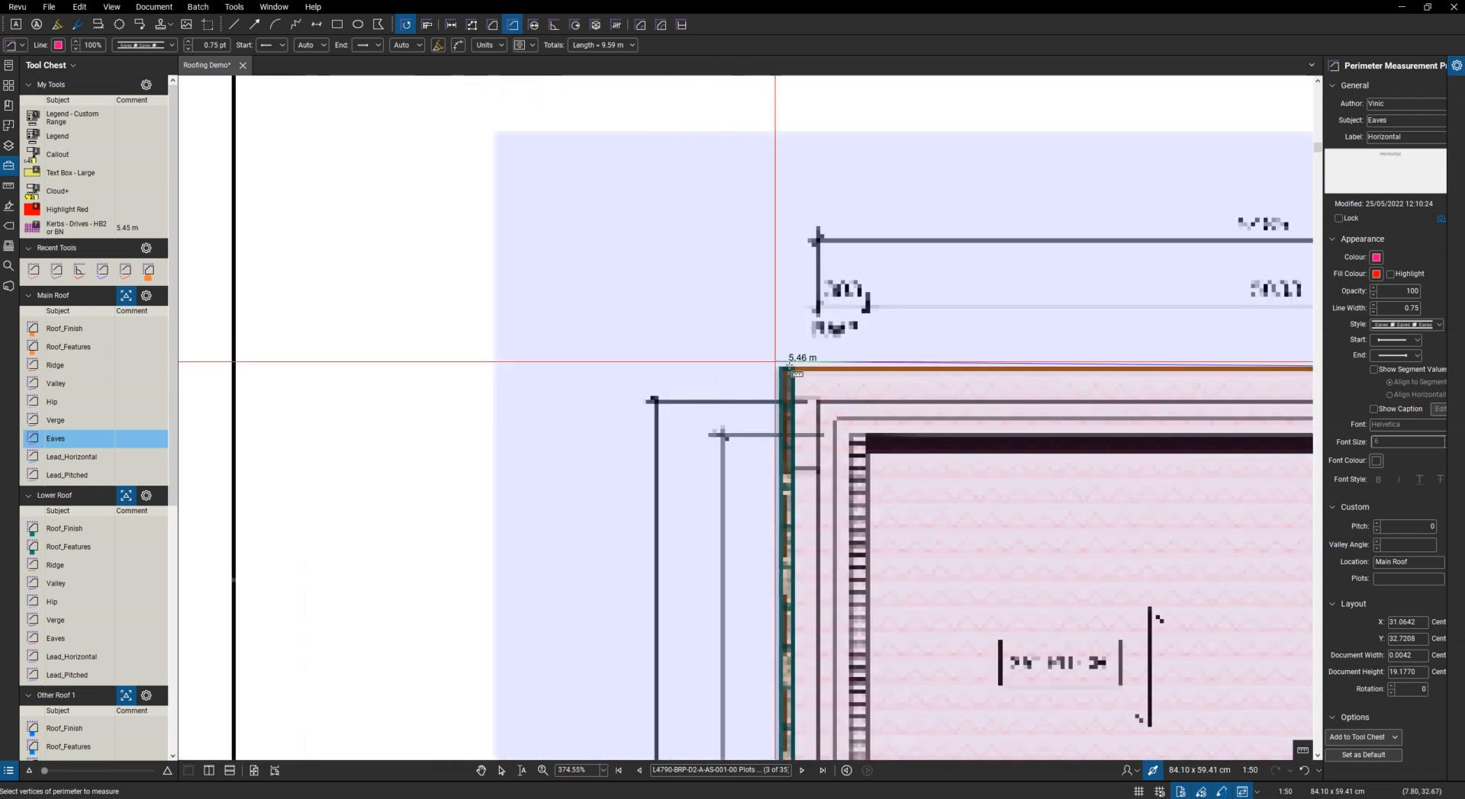
click(790, 368)
scroll(534, 297, down, 8)
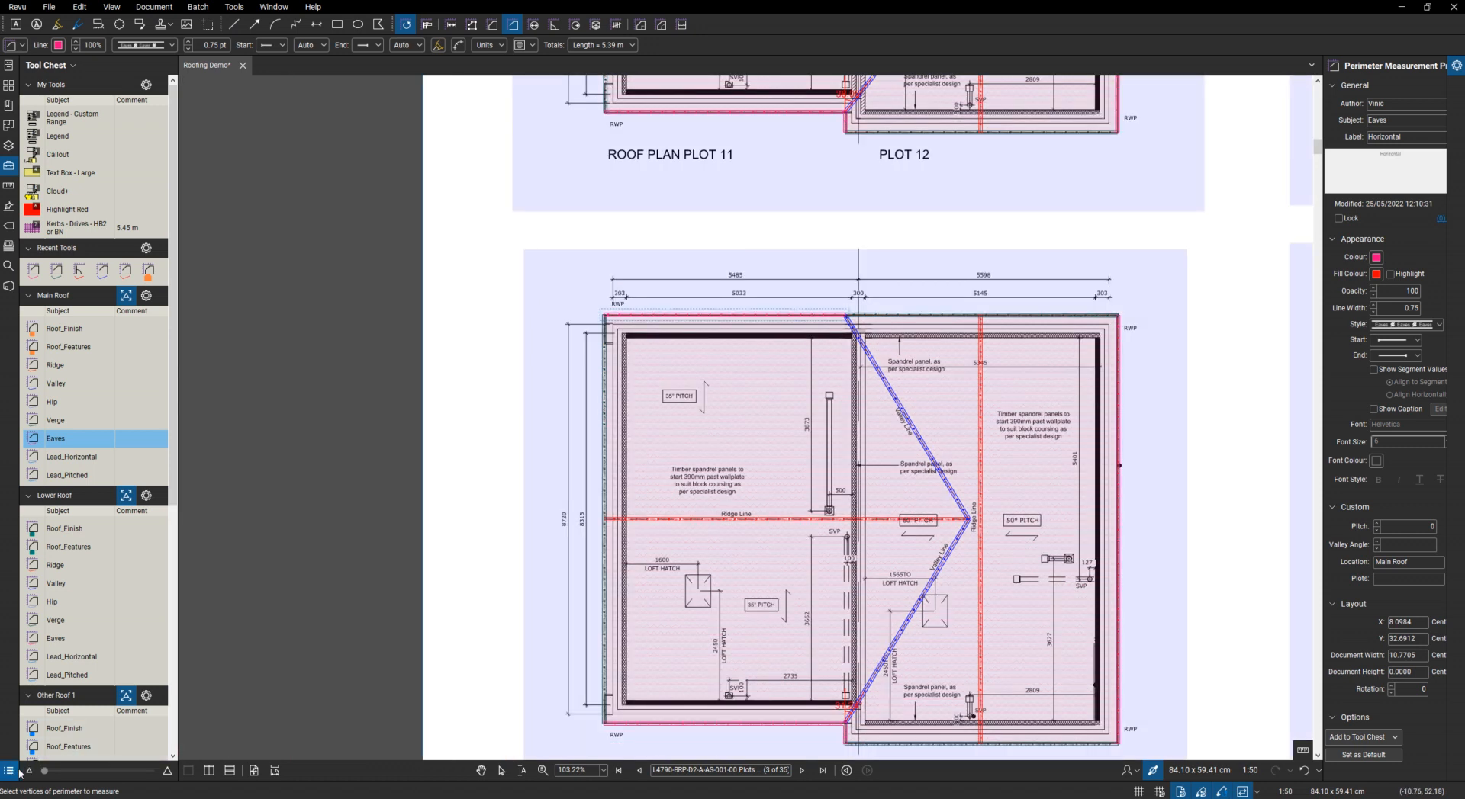
Show the markups list and set the pitch of Plot 25's Roof_Finish area to 35.
click(19, 772)
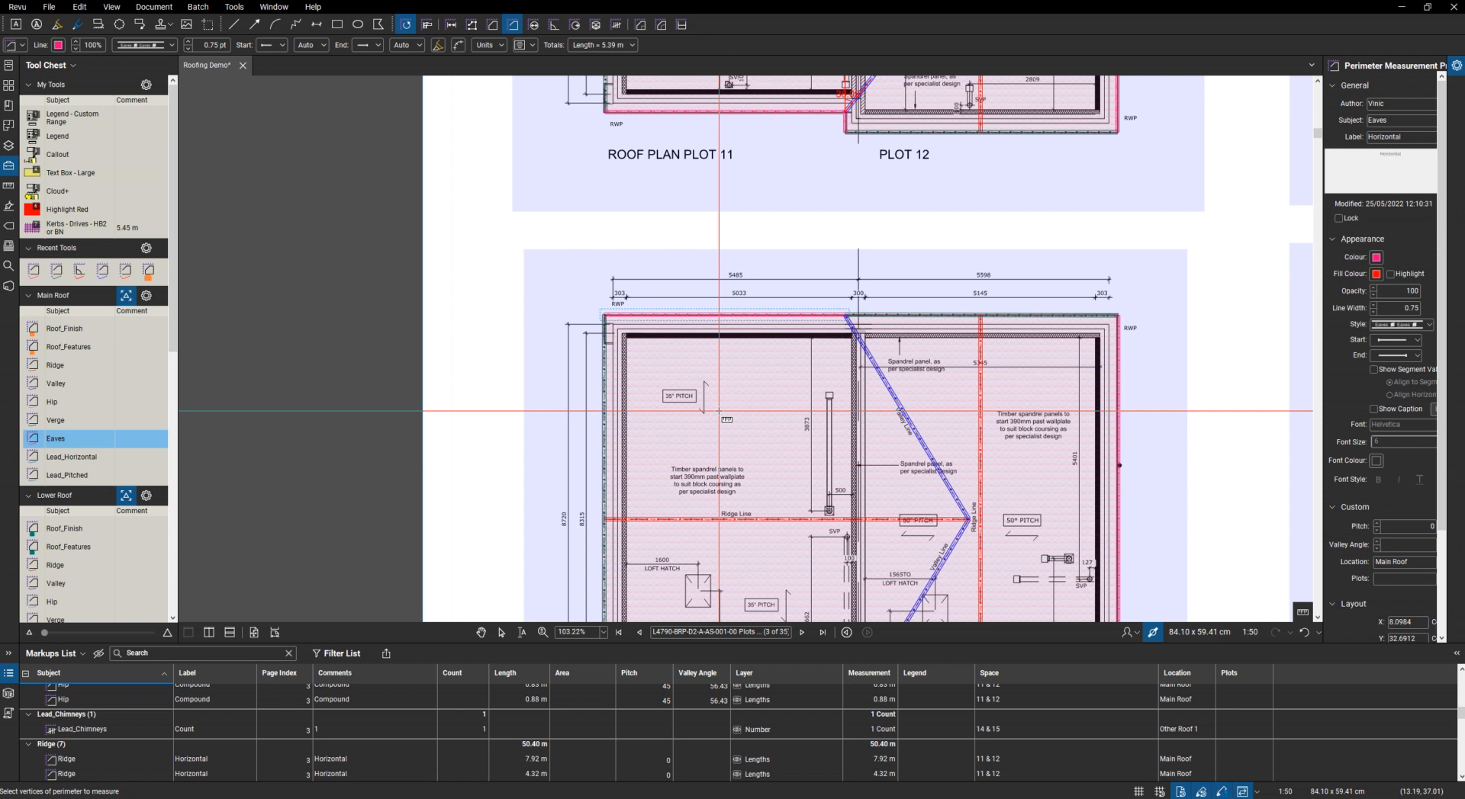
key(Escape)
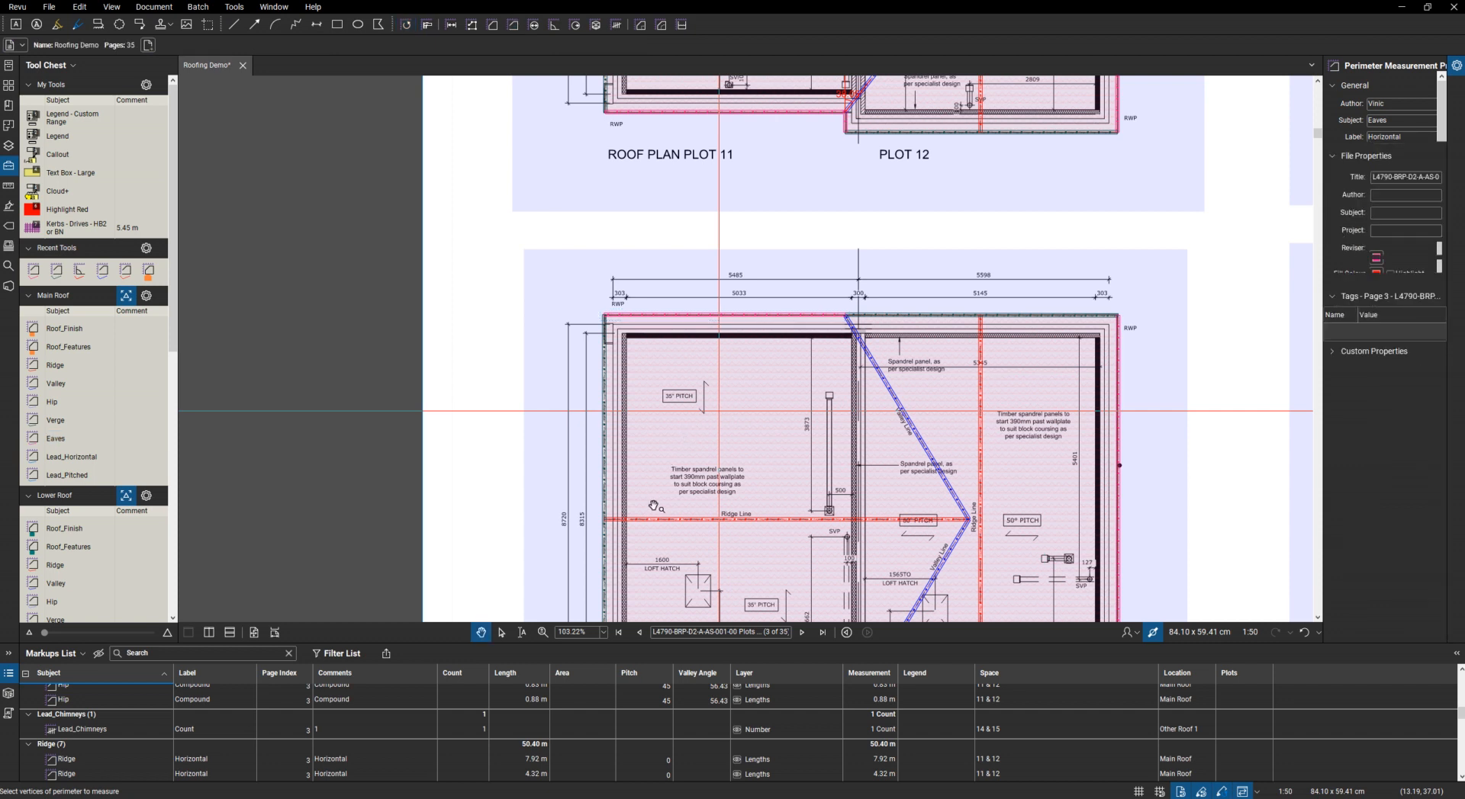
click(720, 444)
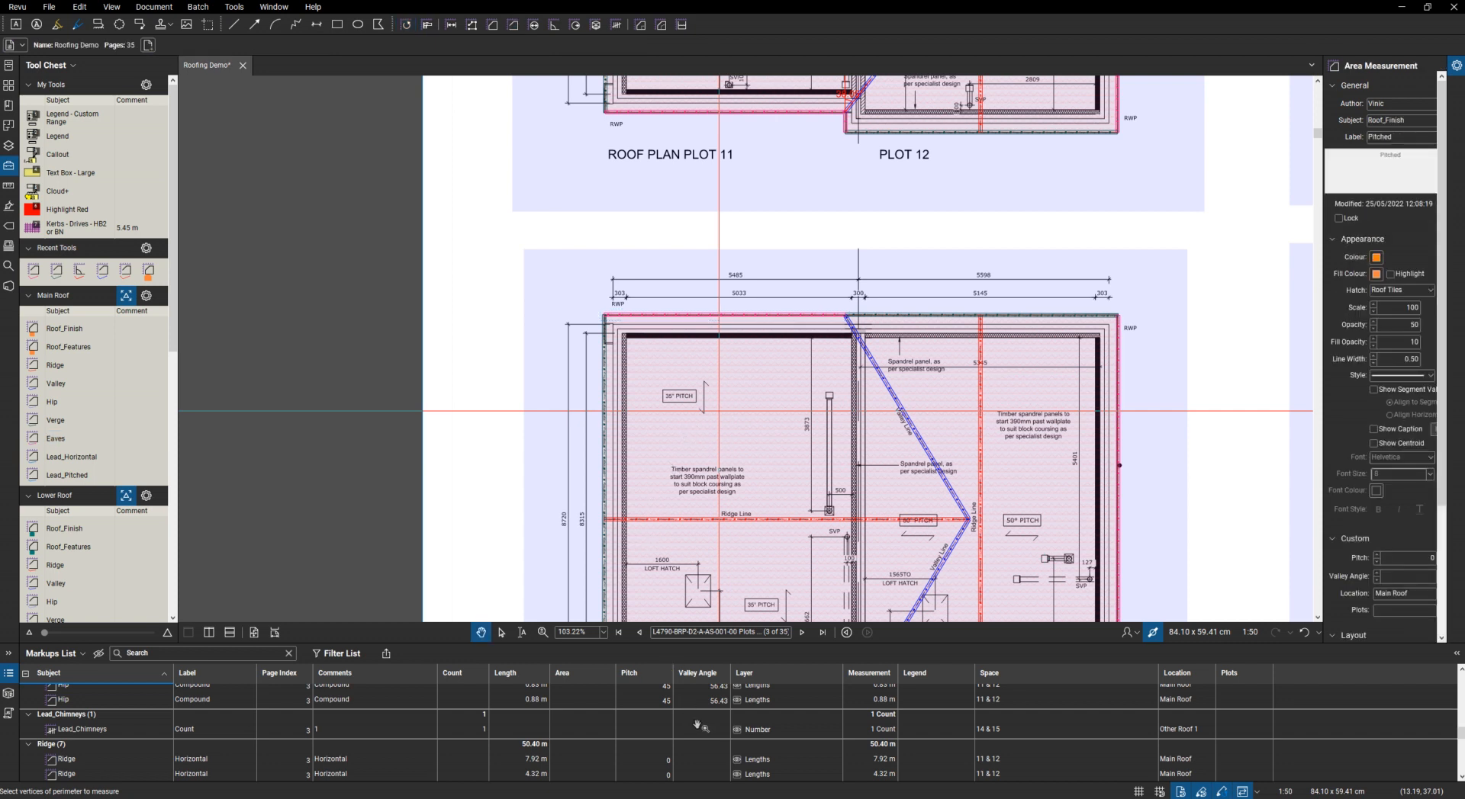
click(667, 773)
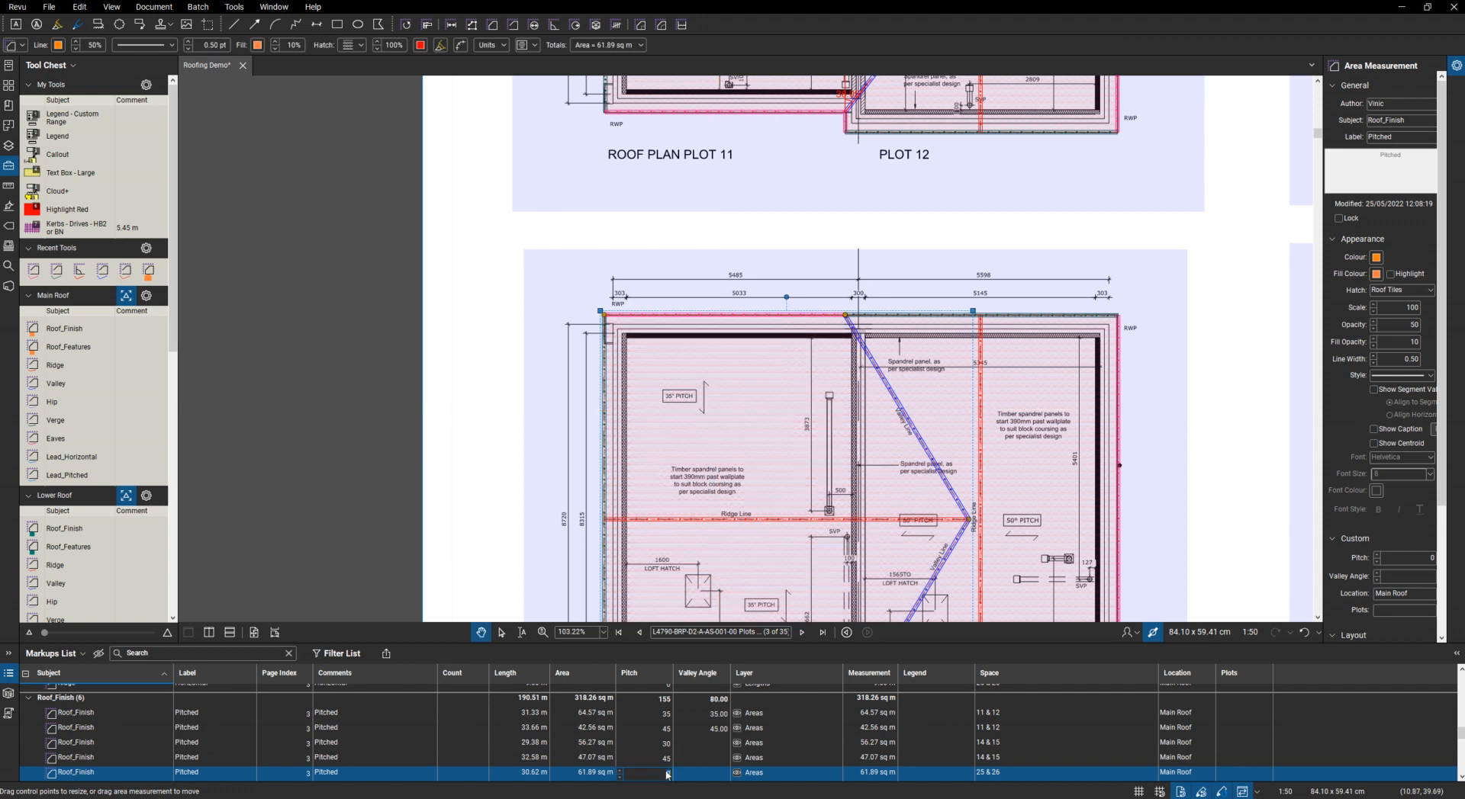
text(35)
key(Return)
Set the pitch of Plot 26's Roof_Finish area to 50 in the markups list.
scroll(710, 754, down, 2)
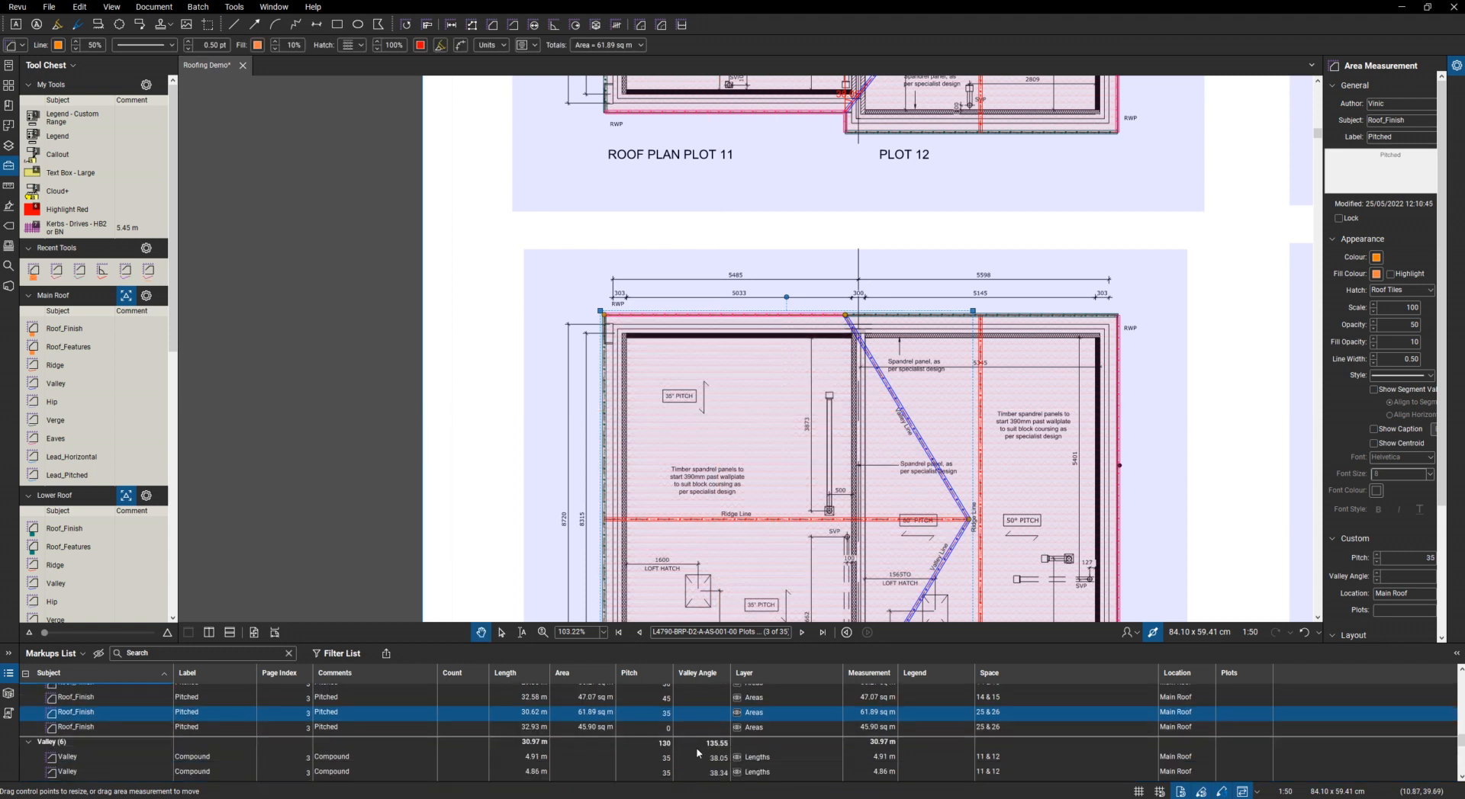
click(661, 729)
click(662, 729)
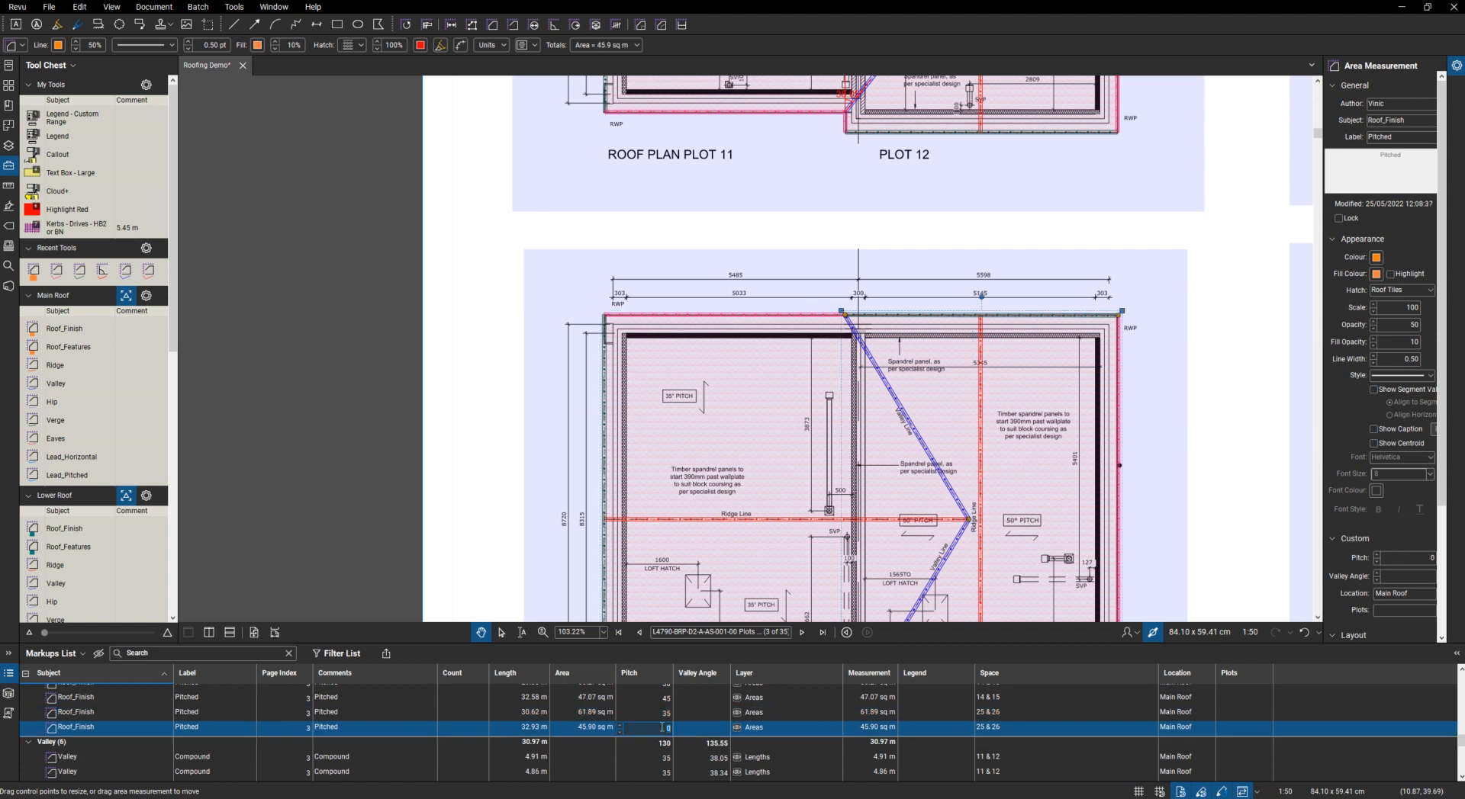
key(Return)
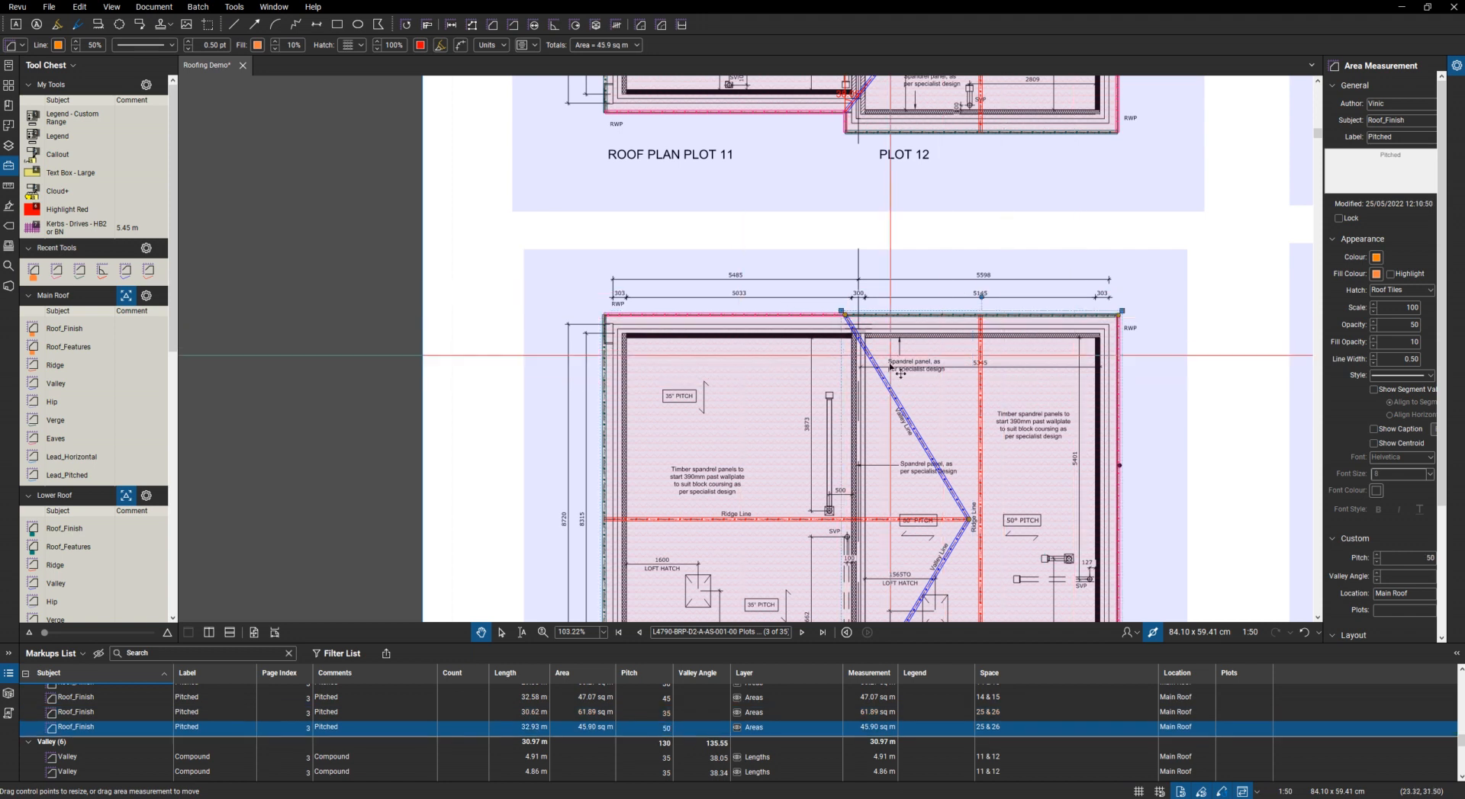
Give the lower valley of Plots 25 and 26 a pitch of 35 and a valley angle of 31.24.
click(933, 568)
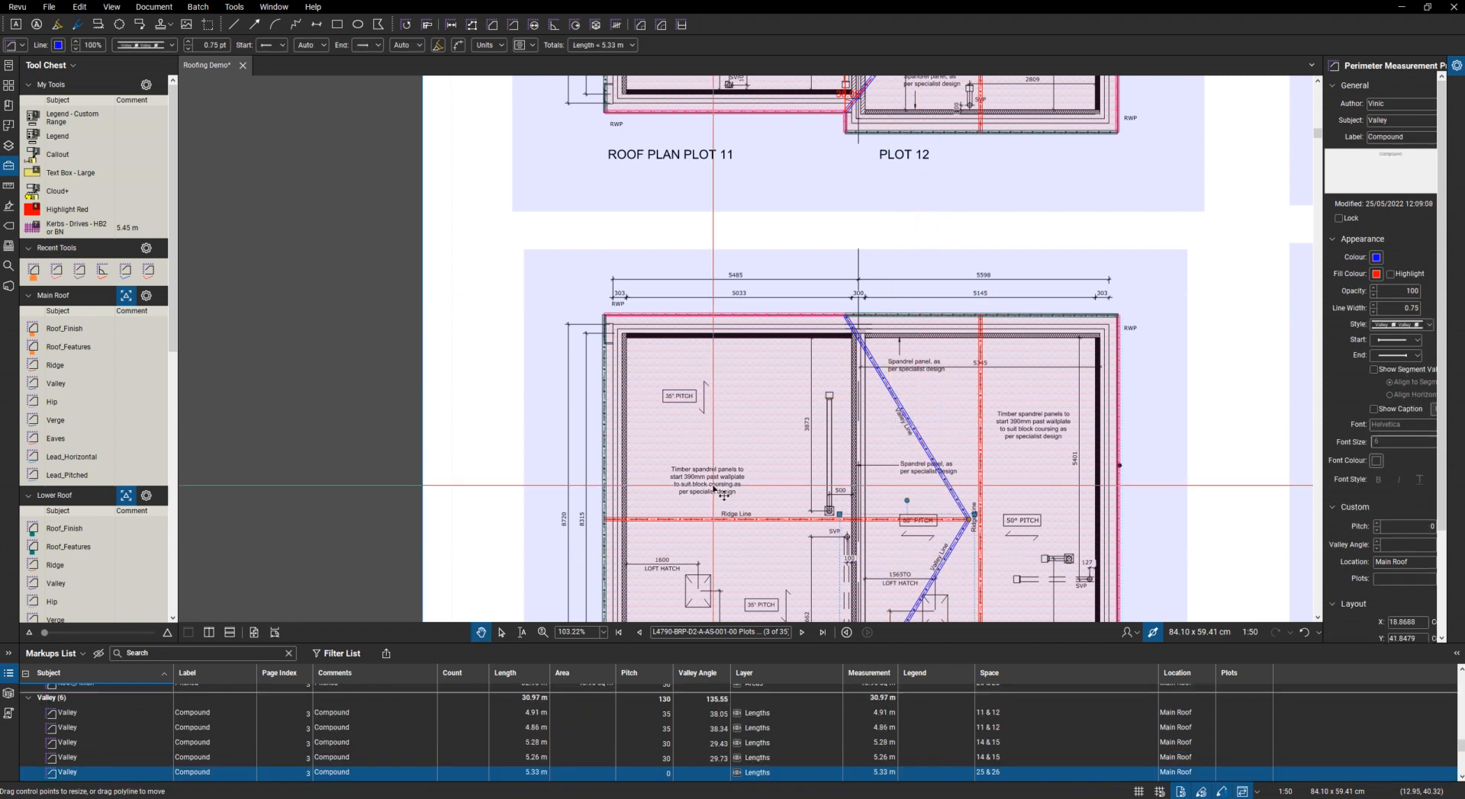
scroll(692, 503, down, 2)
scroll(693, 503, down, 3)
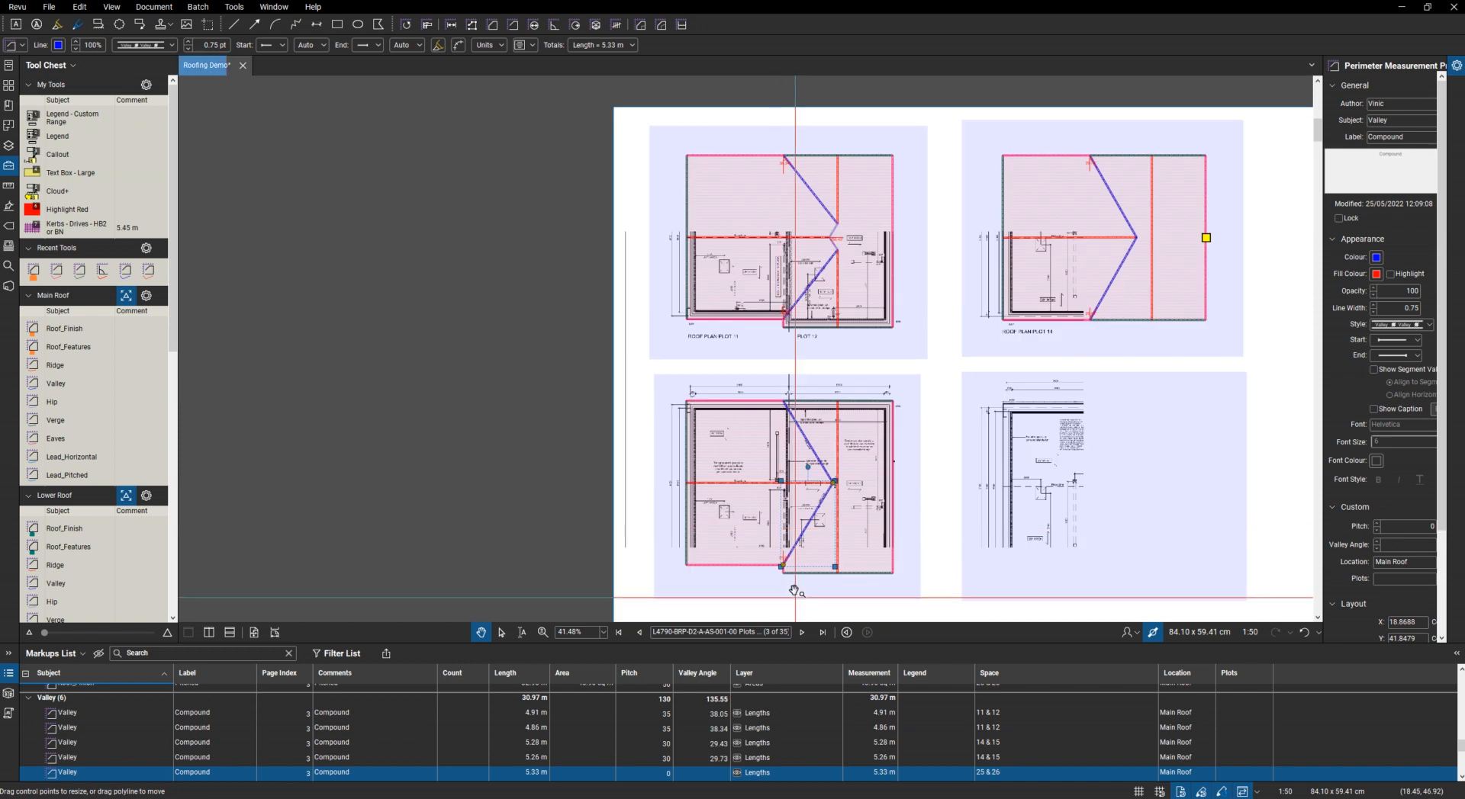
scroll(801, 557, up, 6)
click(663, 772)
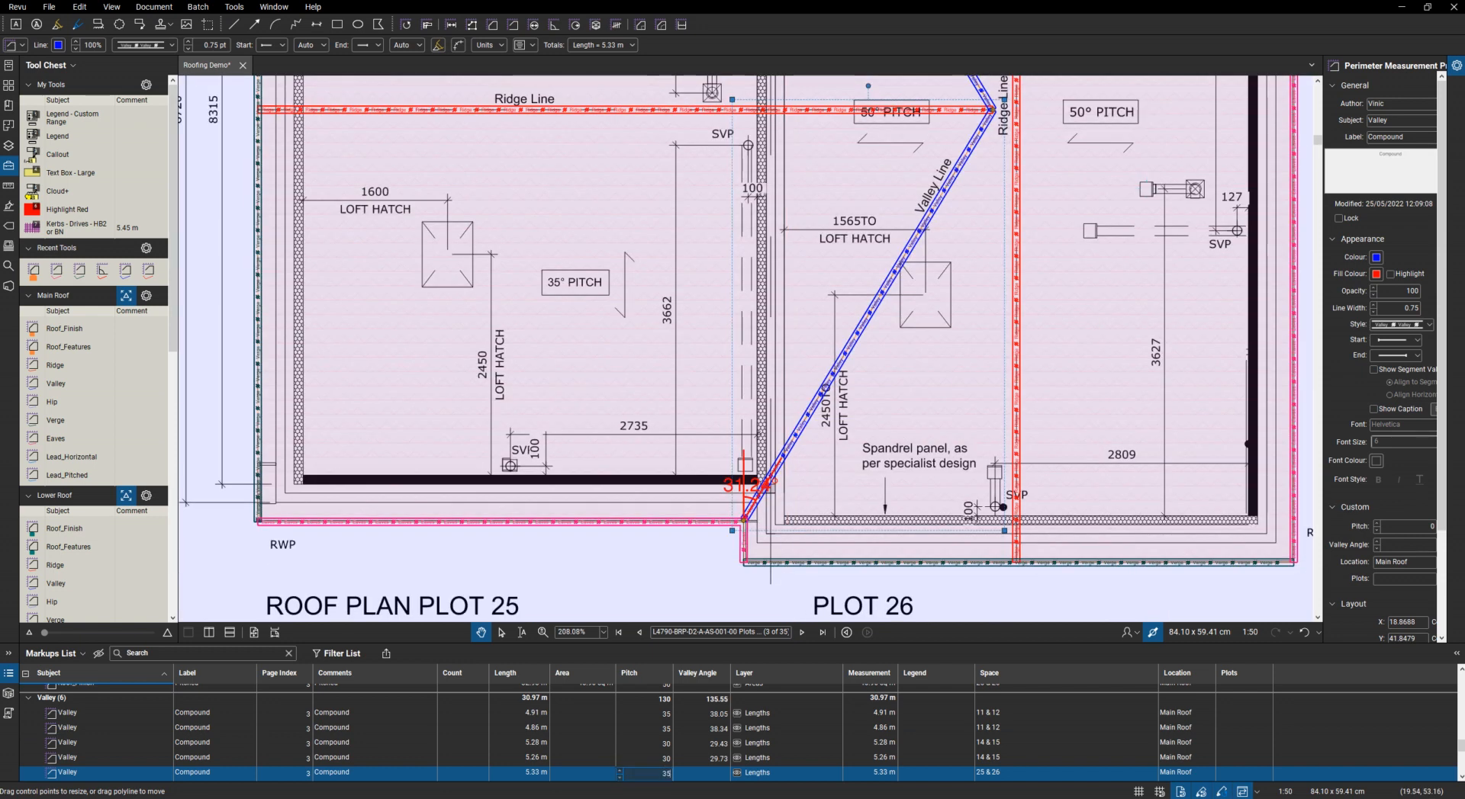
key(Tab)
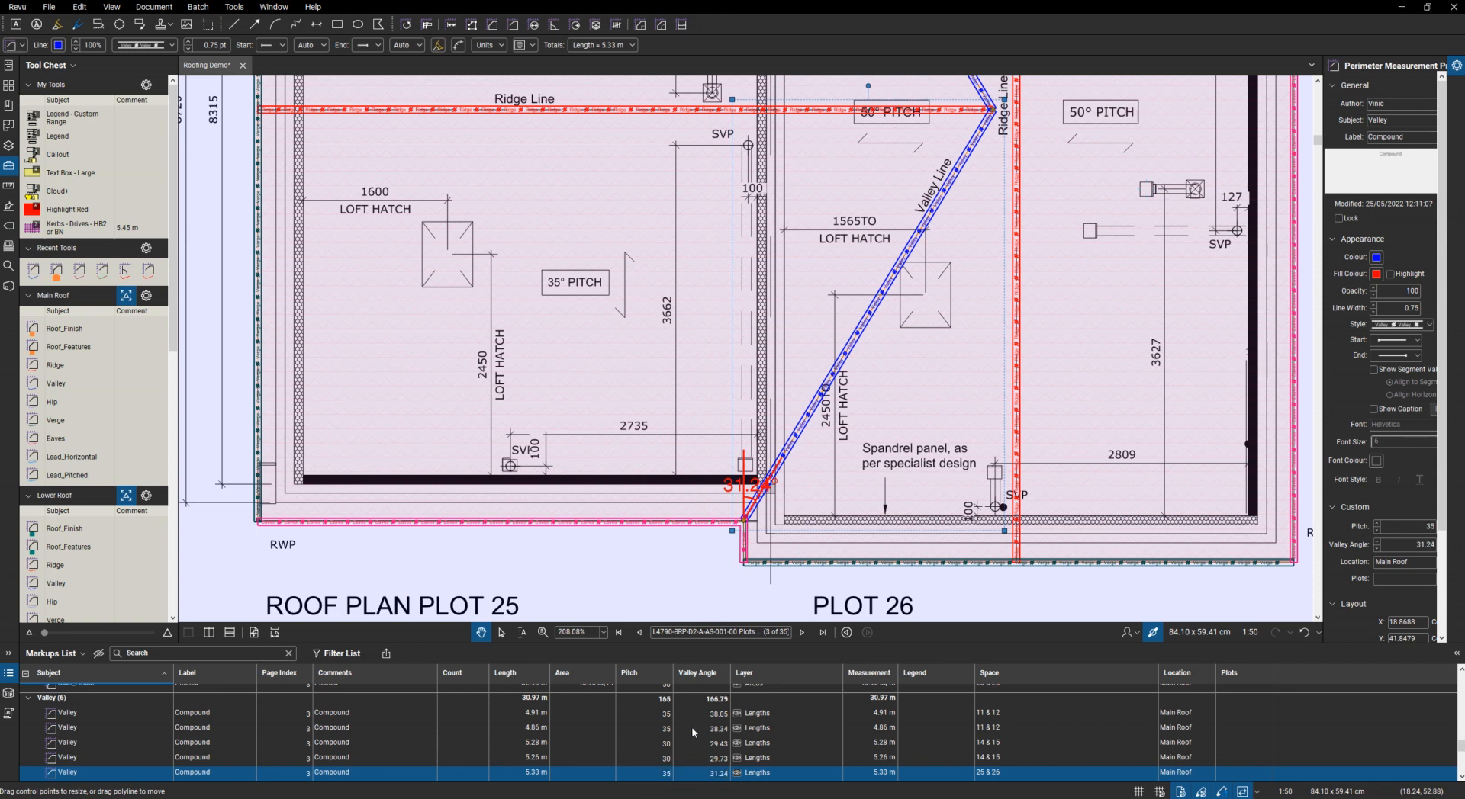
Give the upper valley of Plots 25 and 26 a pitch of 35 and a valley angle of 31.24.
scroll(691, 726, down, 2)
click(660, 728)
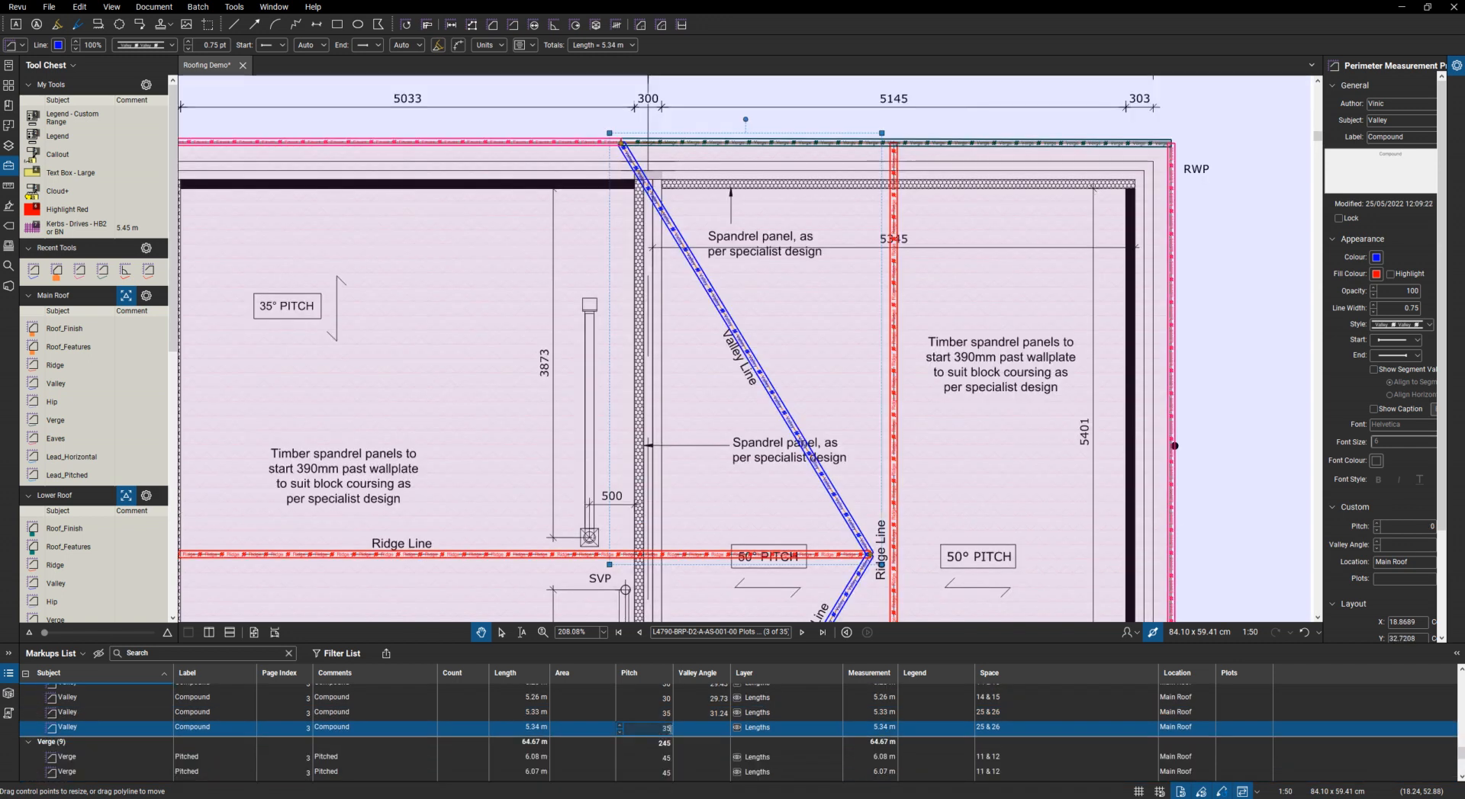
click(694, 729)
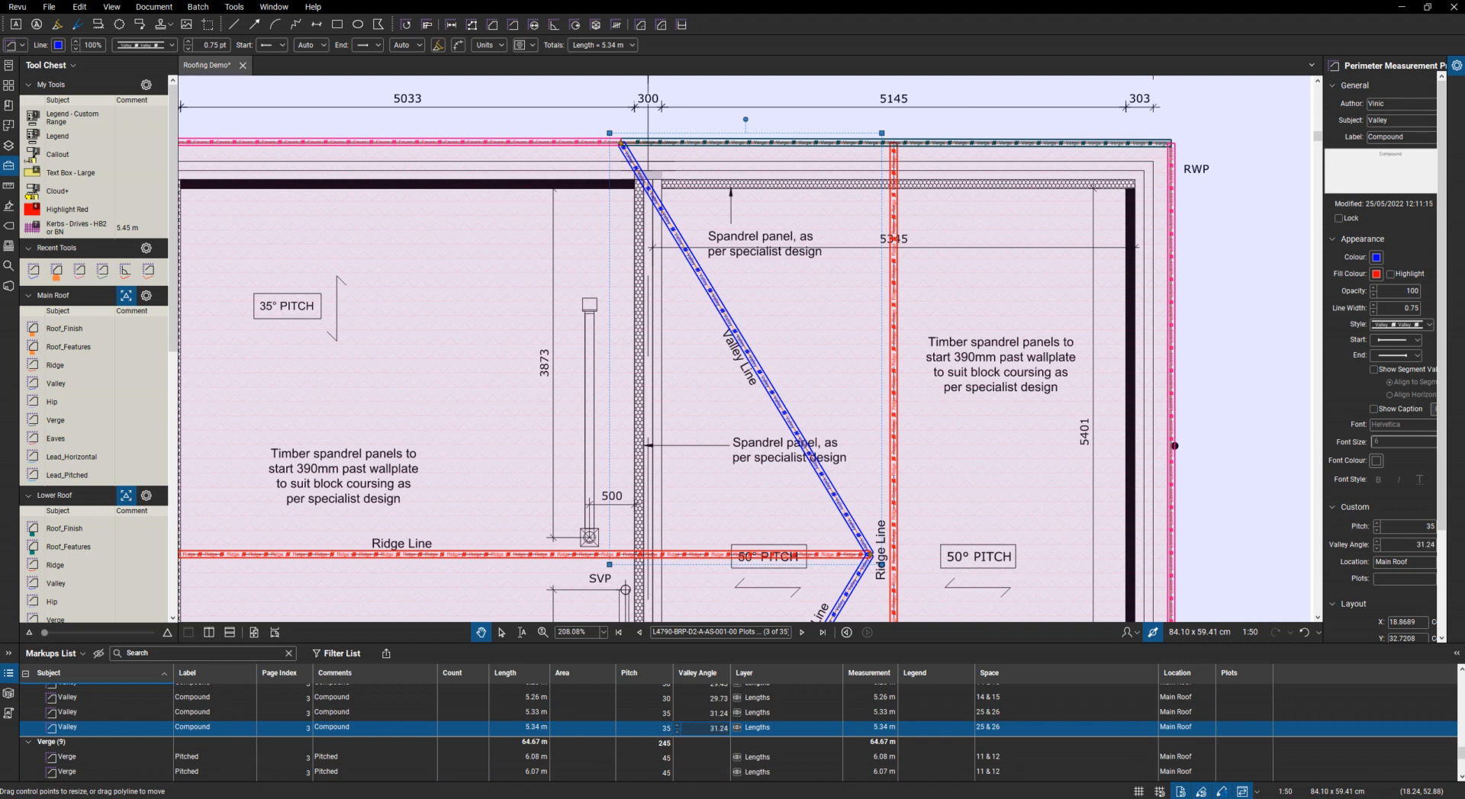
Set the pitch of Plot 26's lower and upper verges to 50 in the markups list.
click(824, 143)
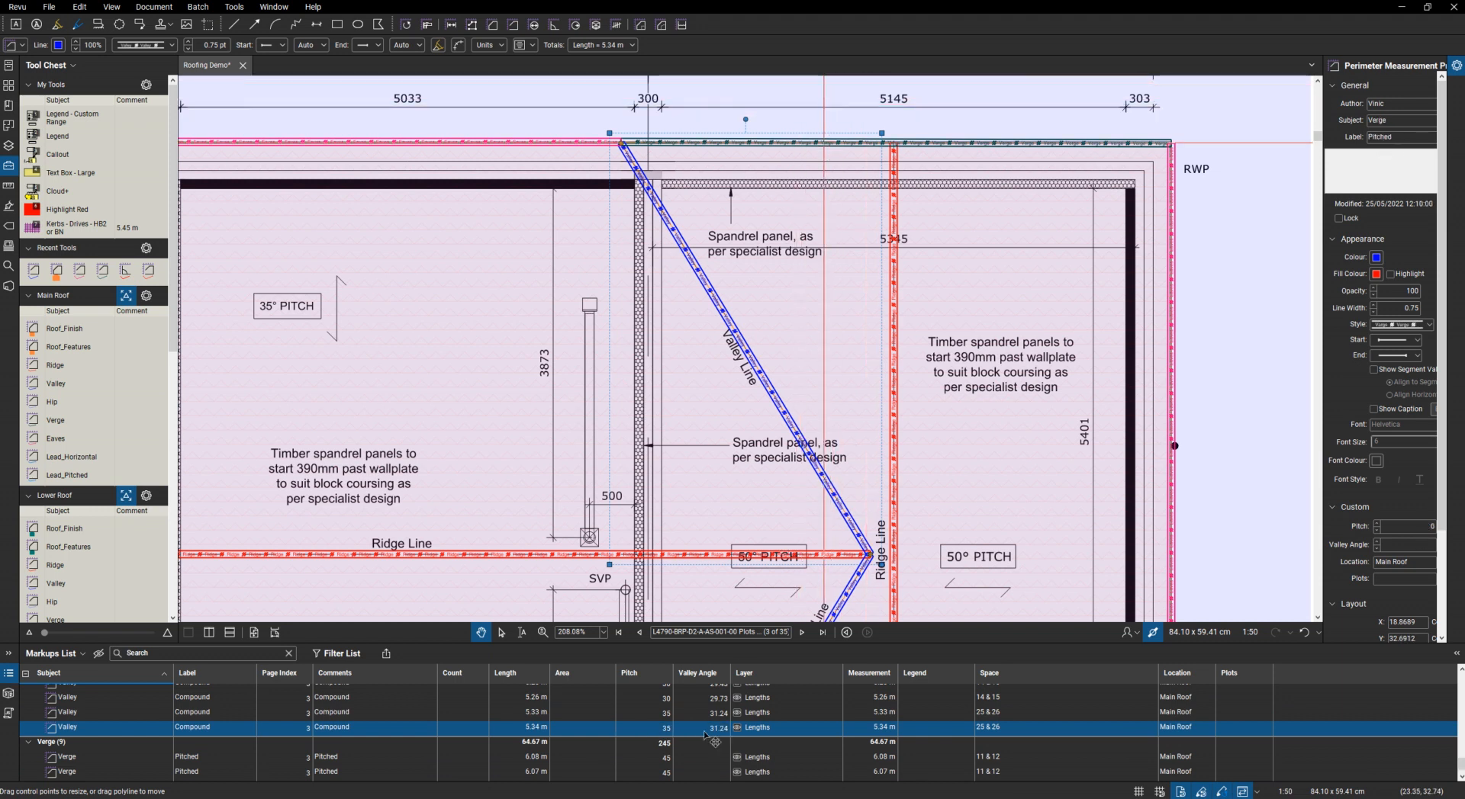
click(666, 762)
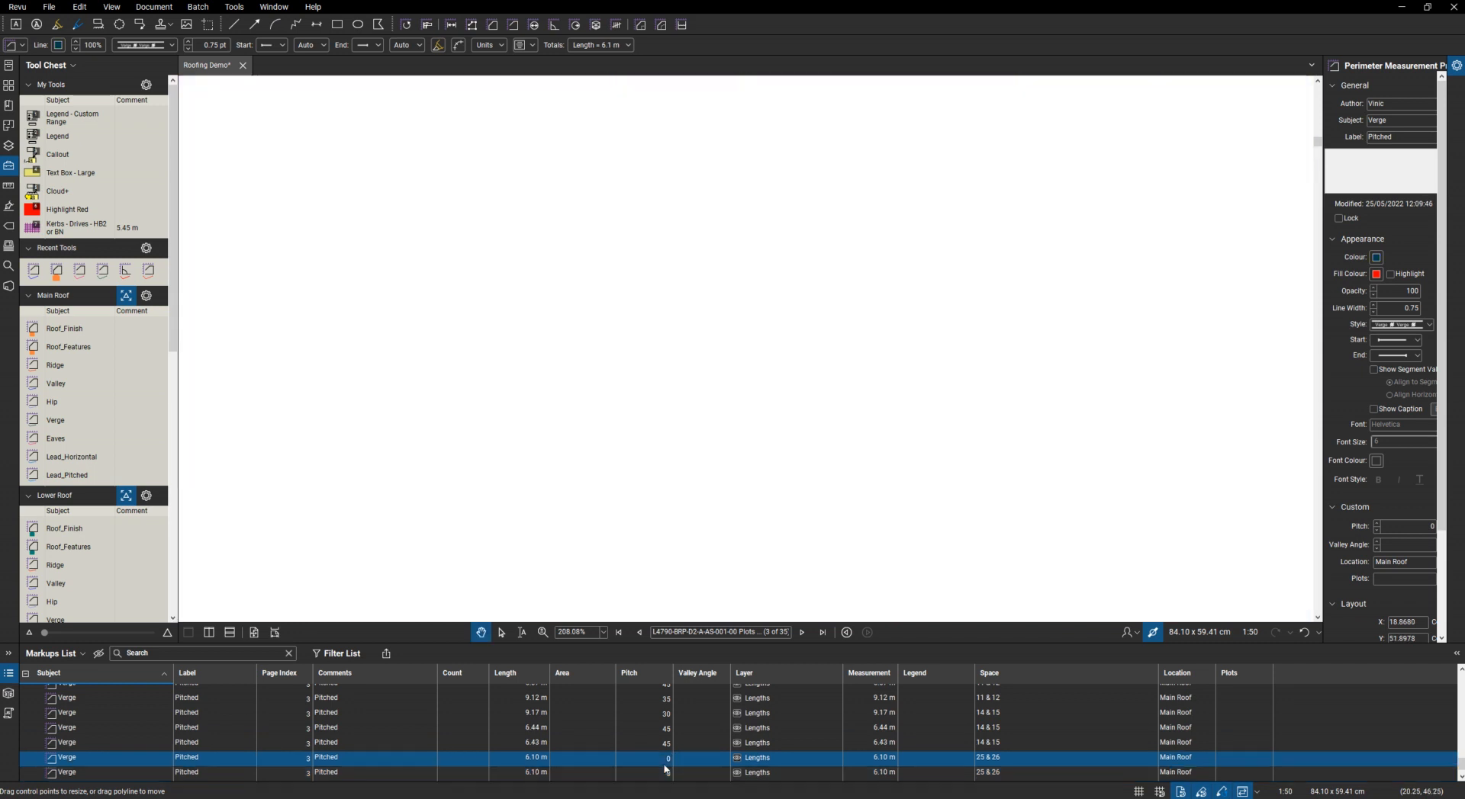
click(666, 763)
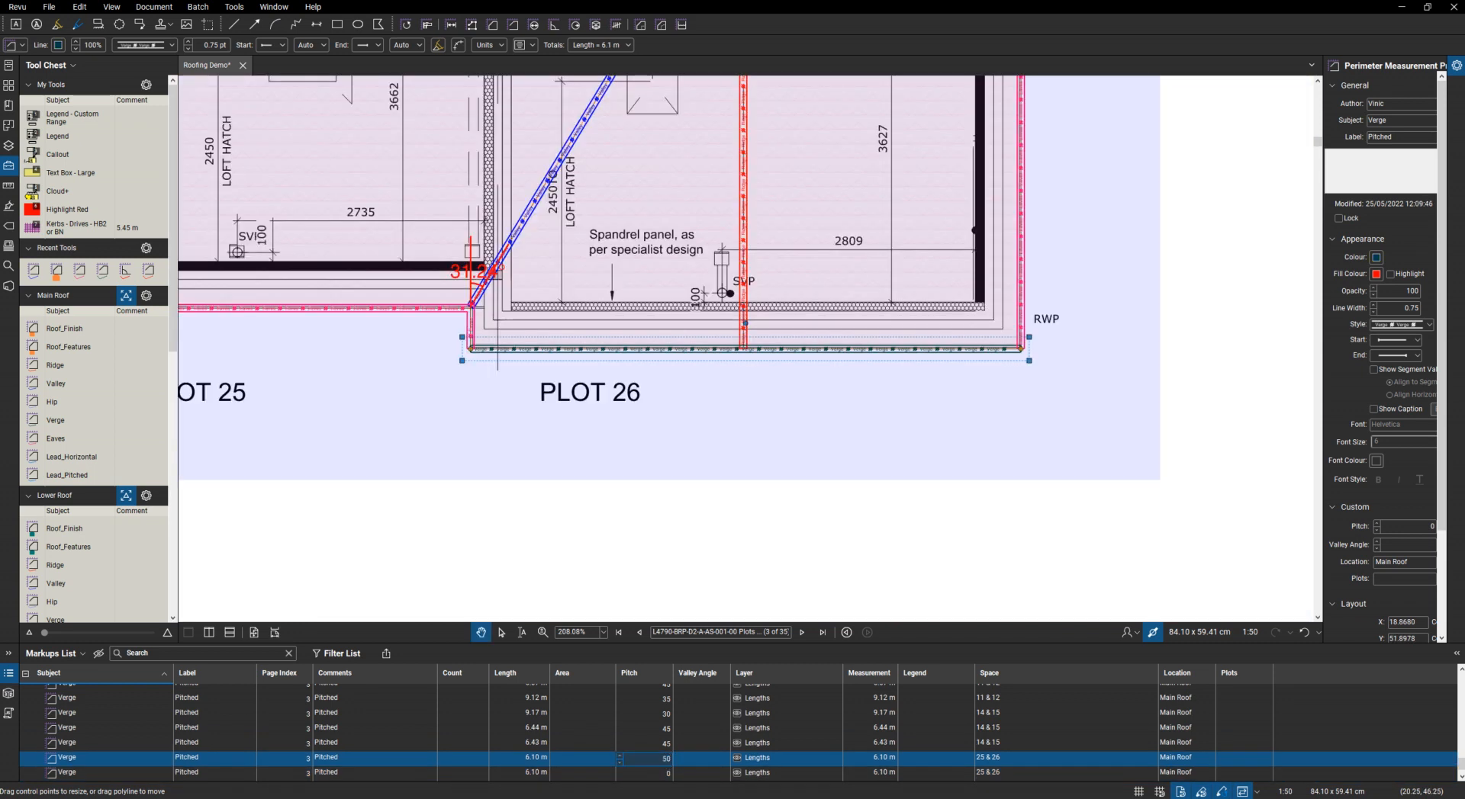
click(662, 774)
click(662, 775)
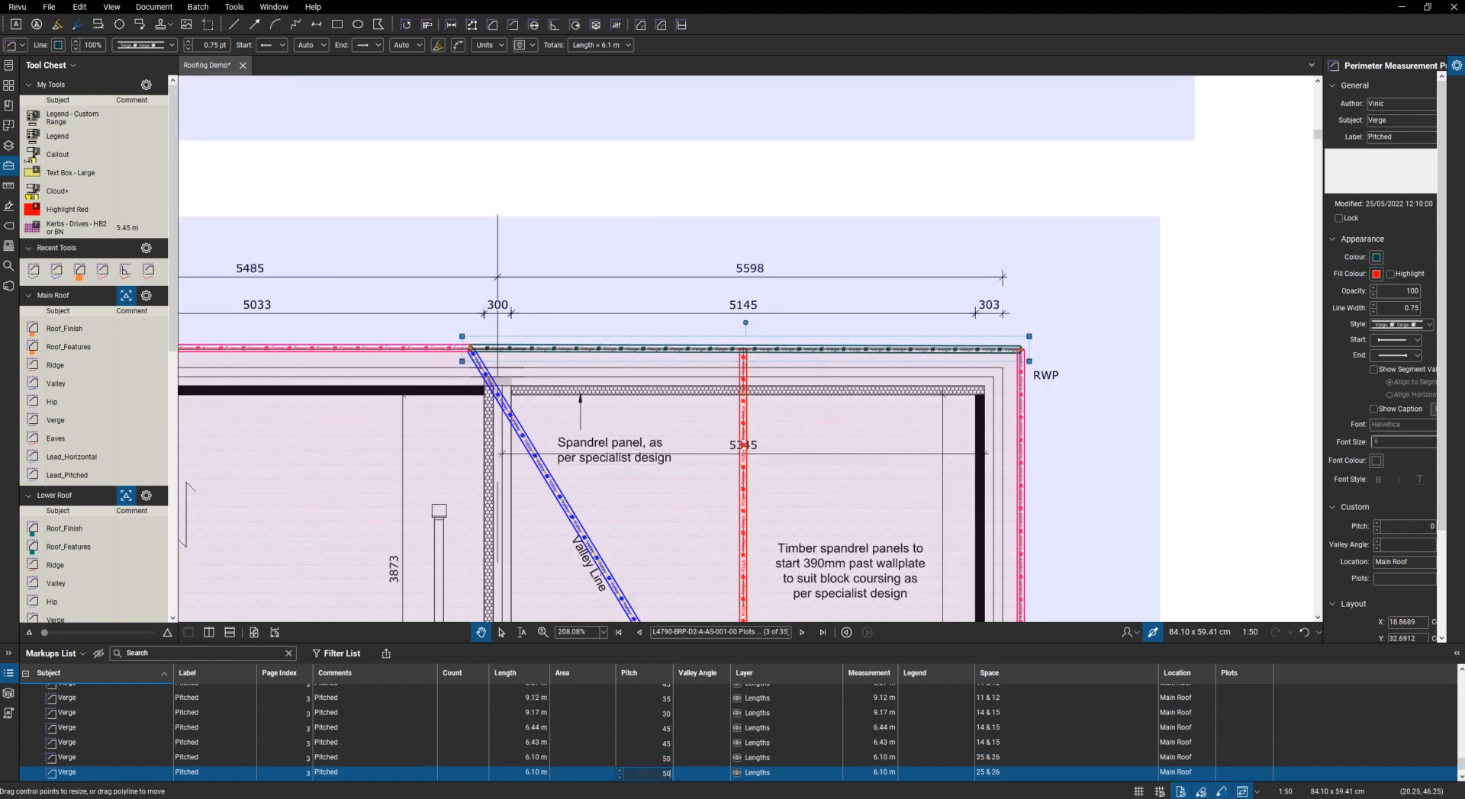
text(50)
key(Return)
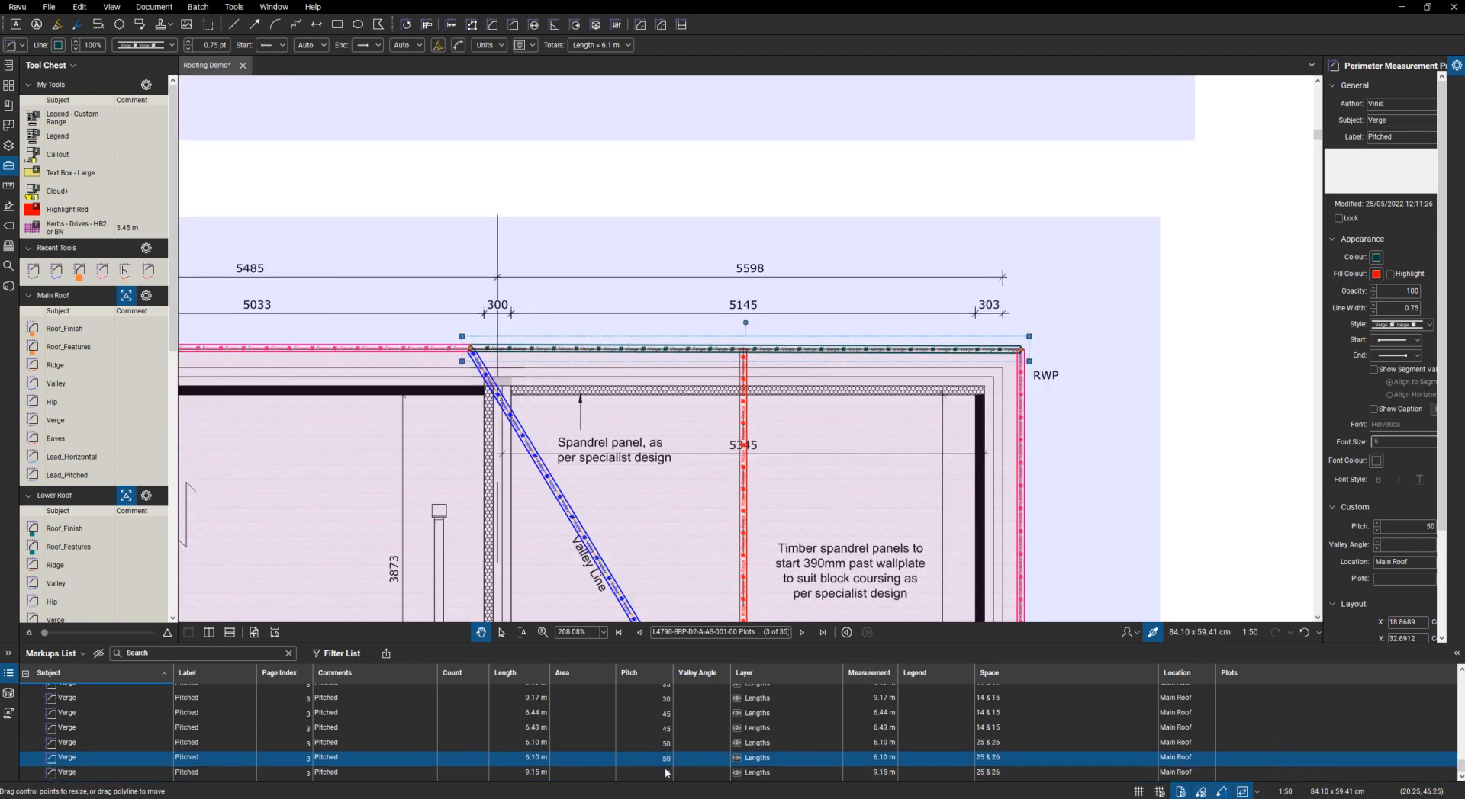
Set the pitch of Plot 25's side verge to 35 in the markups list.
click(665, 775)
click(666, 774)
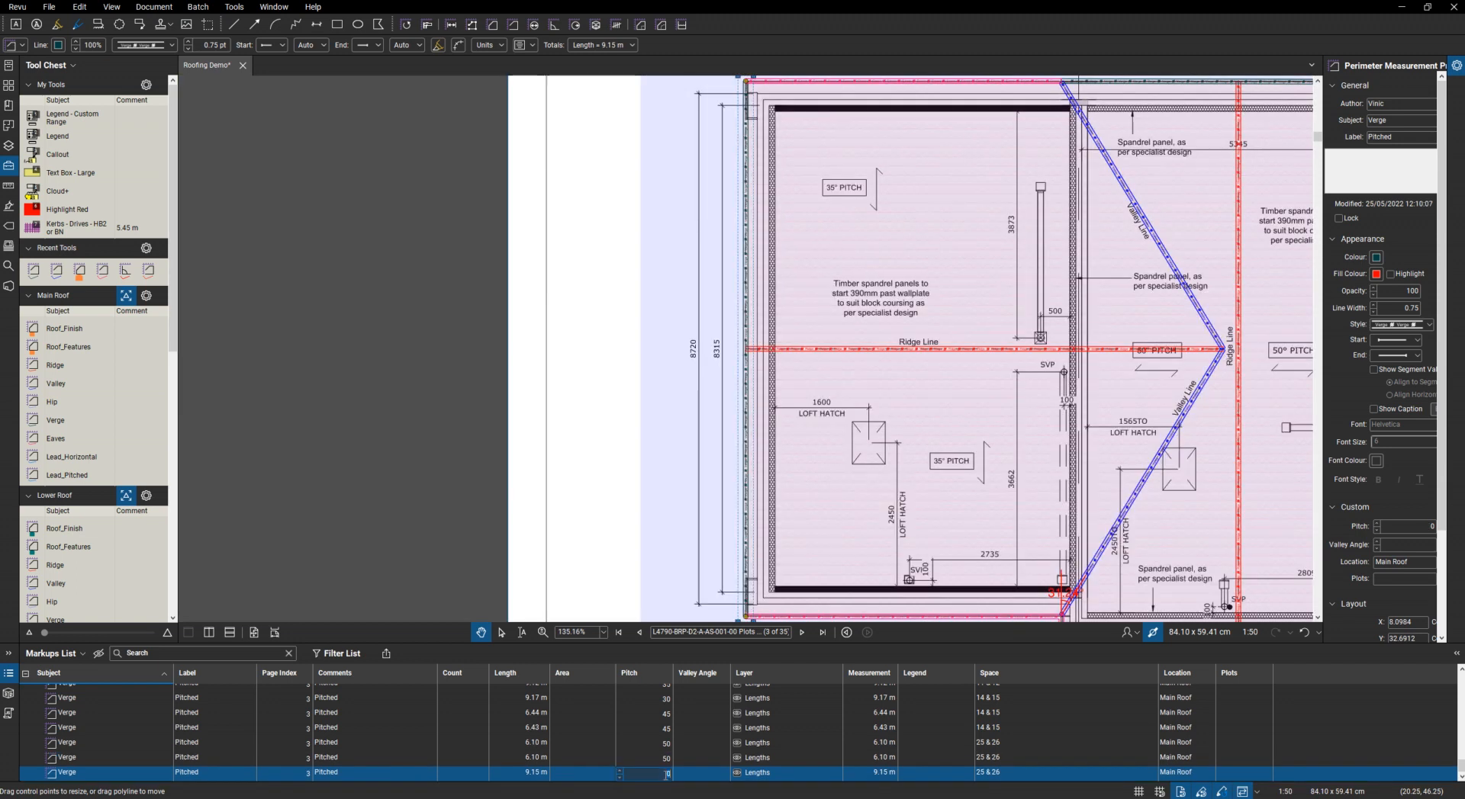
key(Return)
scroll(549, 733, up, 2)
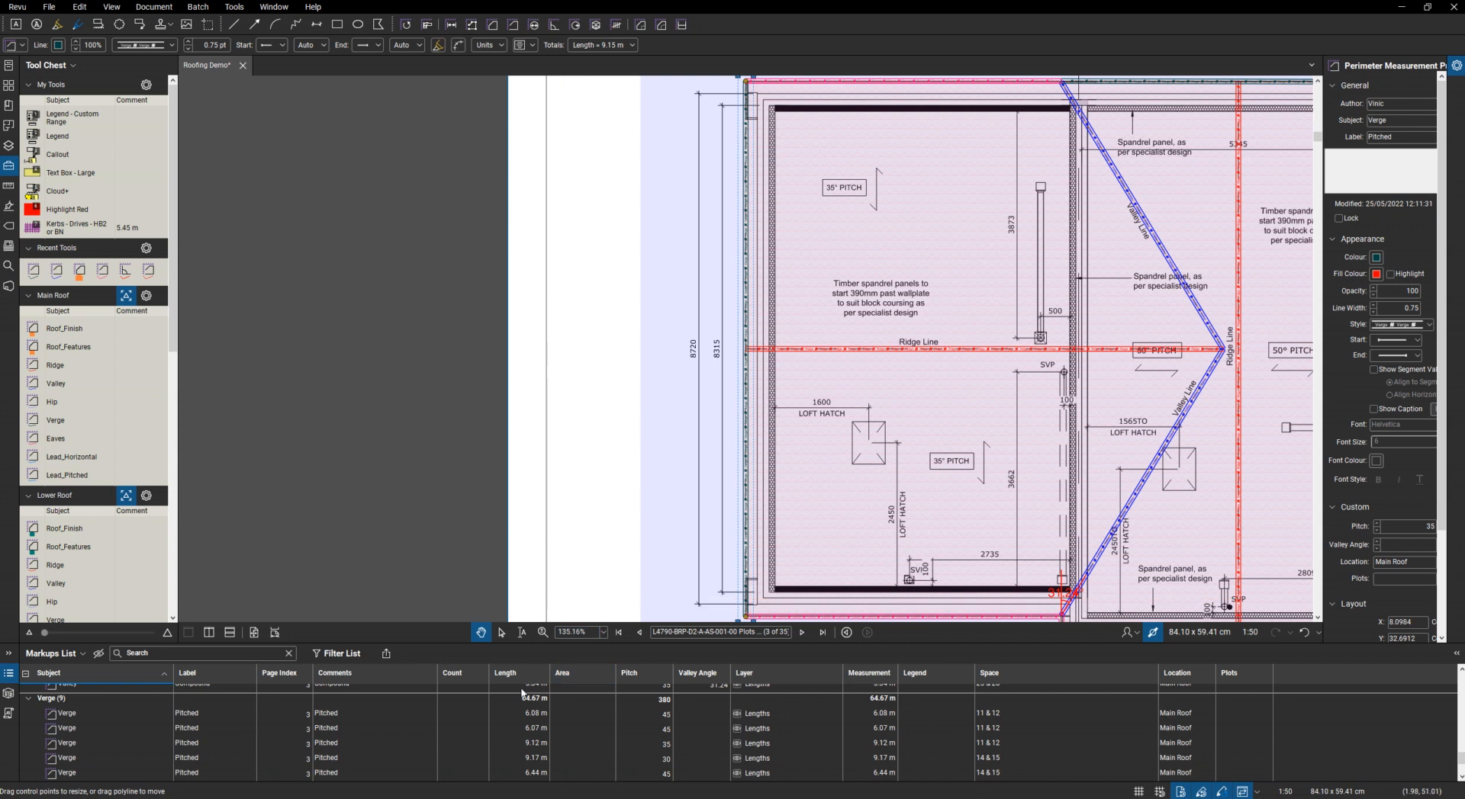
Export the markups and totals as a CSV summary named Roofing Demo, overwriting the existing file.
click(386, 653)
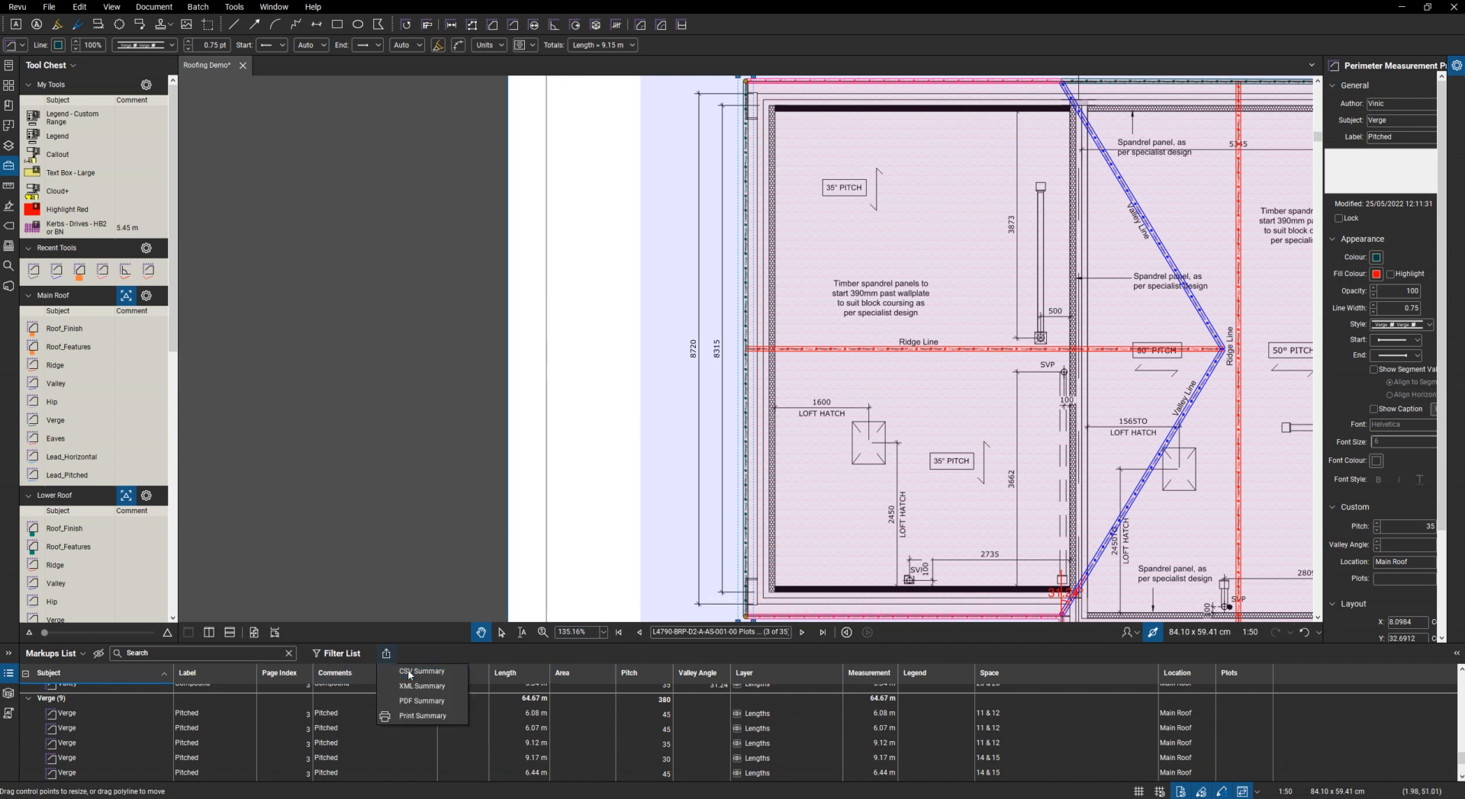
click(407, 669)
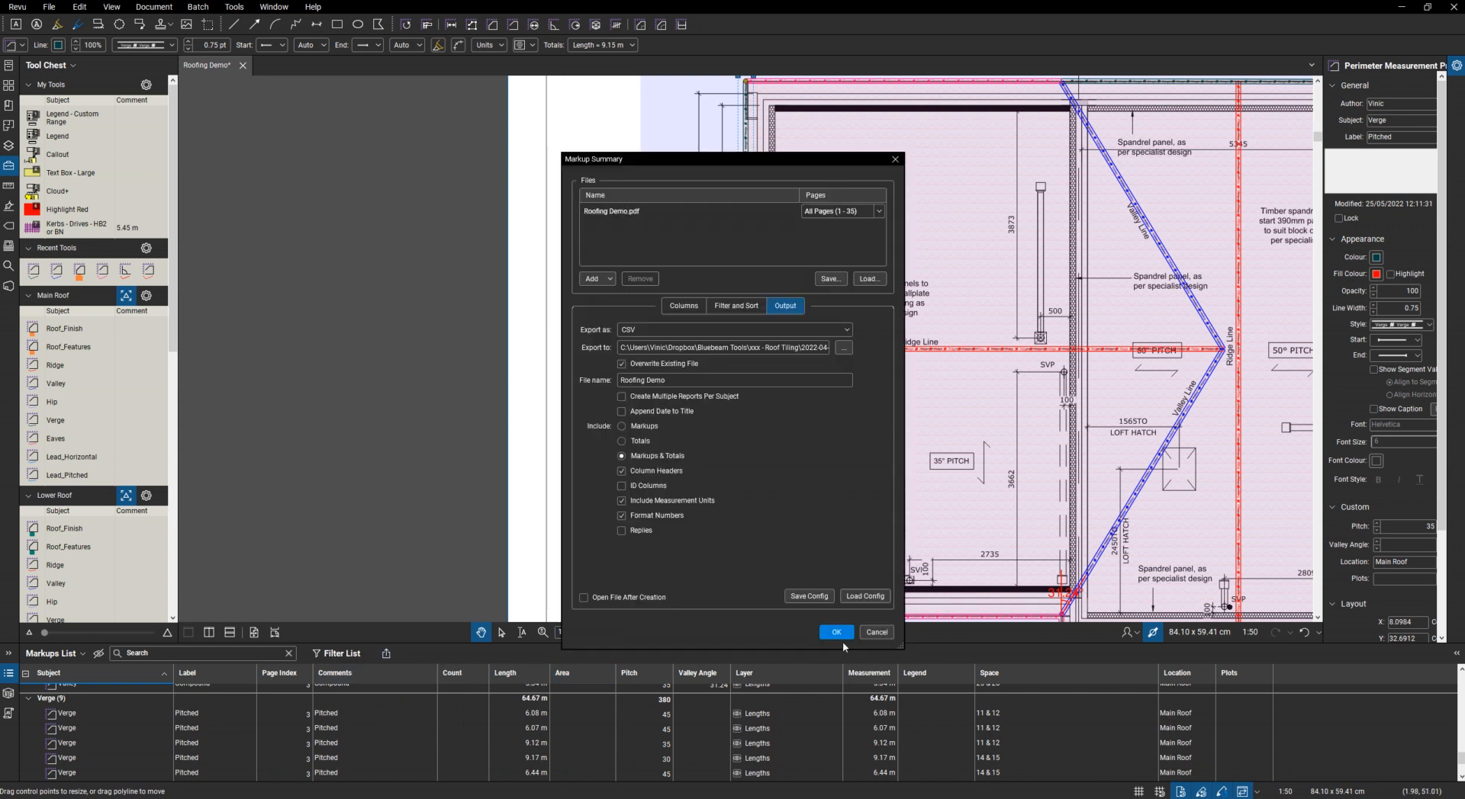
click(835, 633)
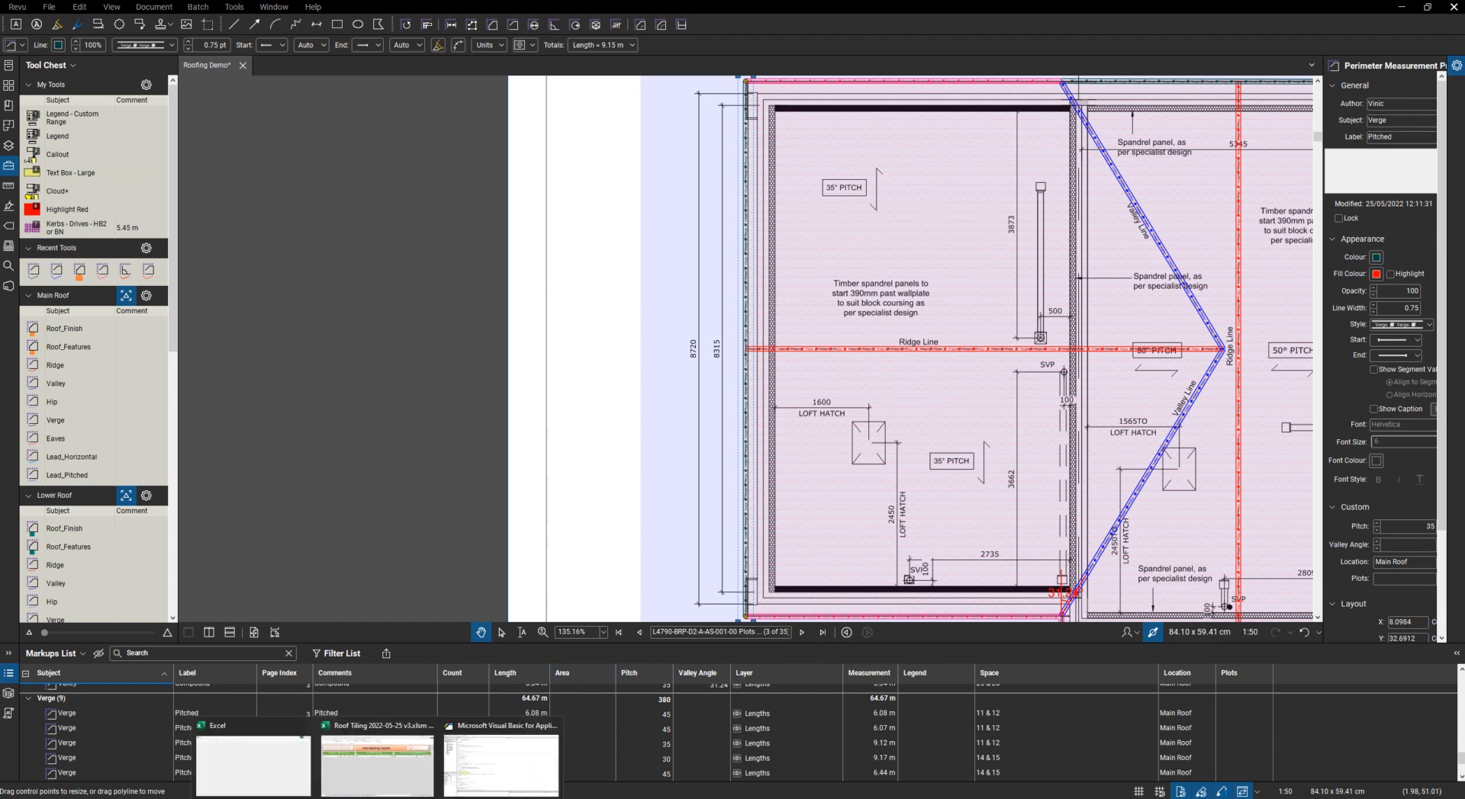
Switch to the Roof Tiling workbook in Excel and review the Site Breakdown and Site Materials sheets.
click(386, 785)
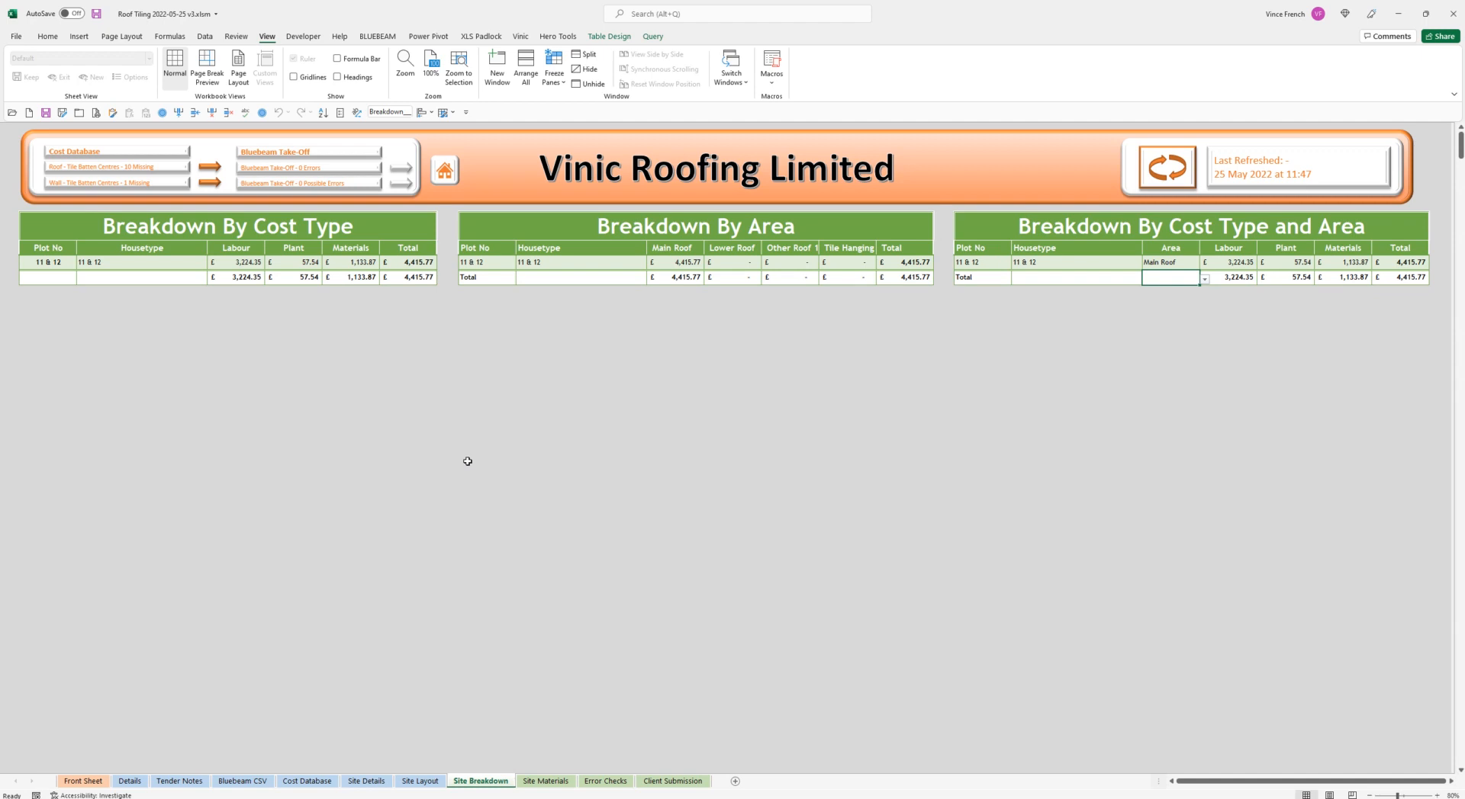
click(549, 781)
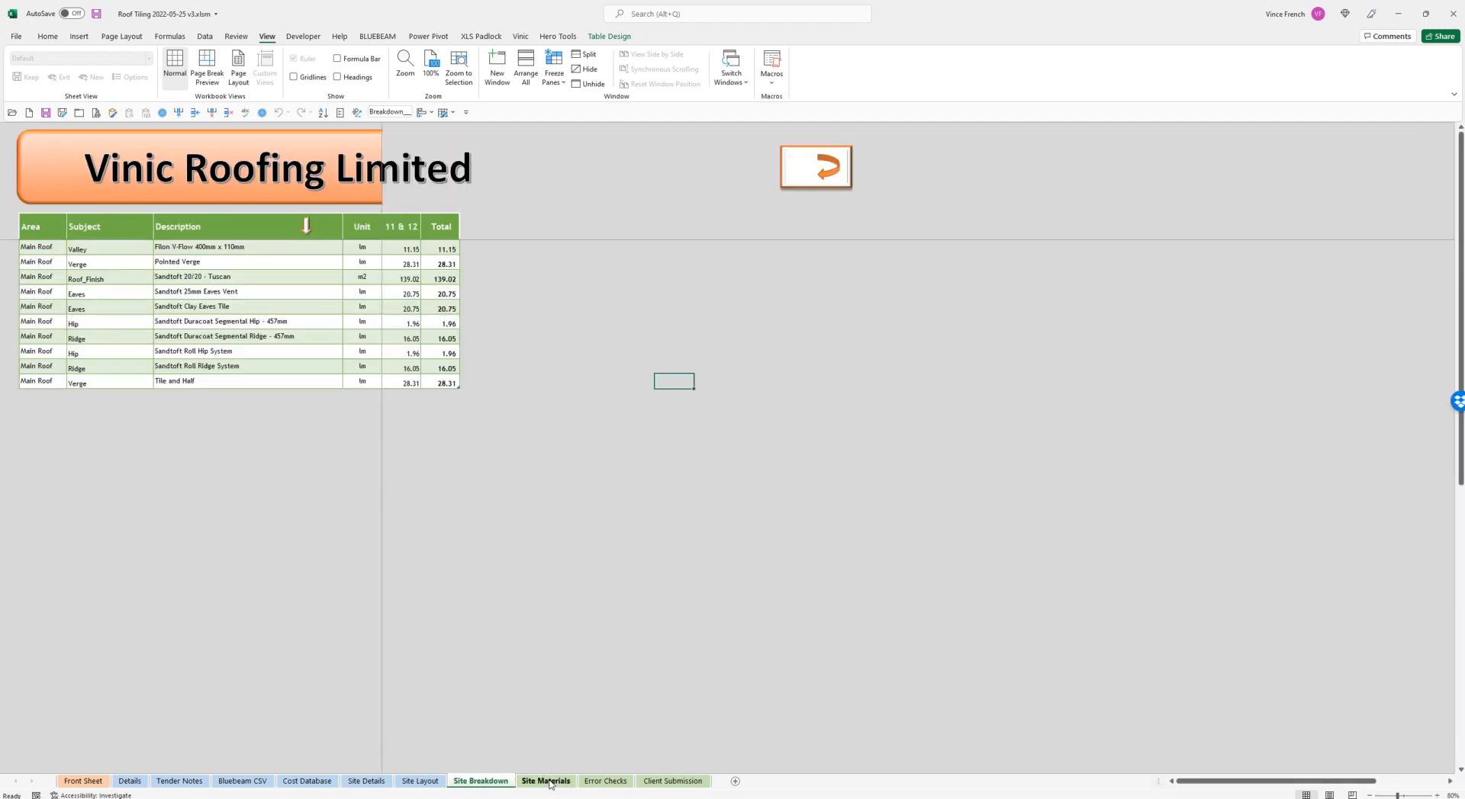
click(482, 781)
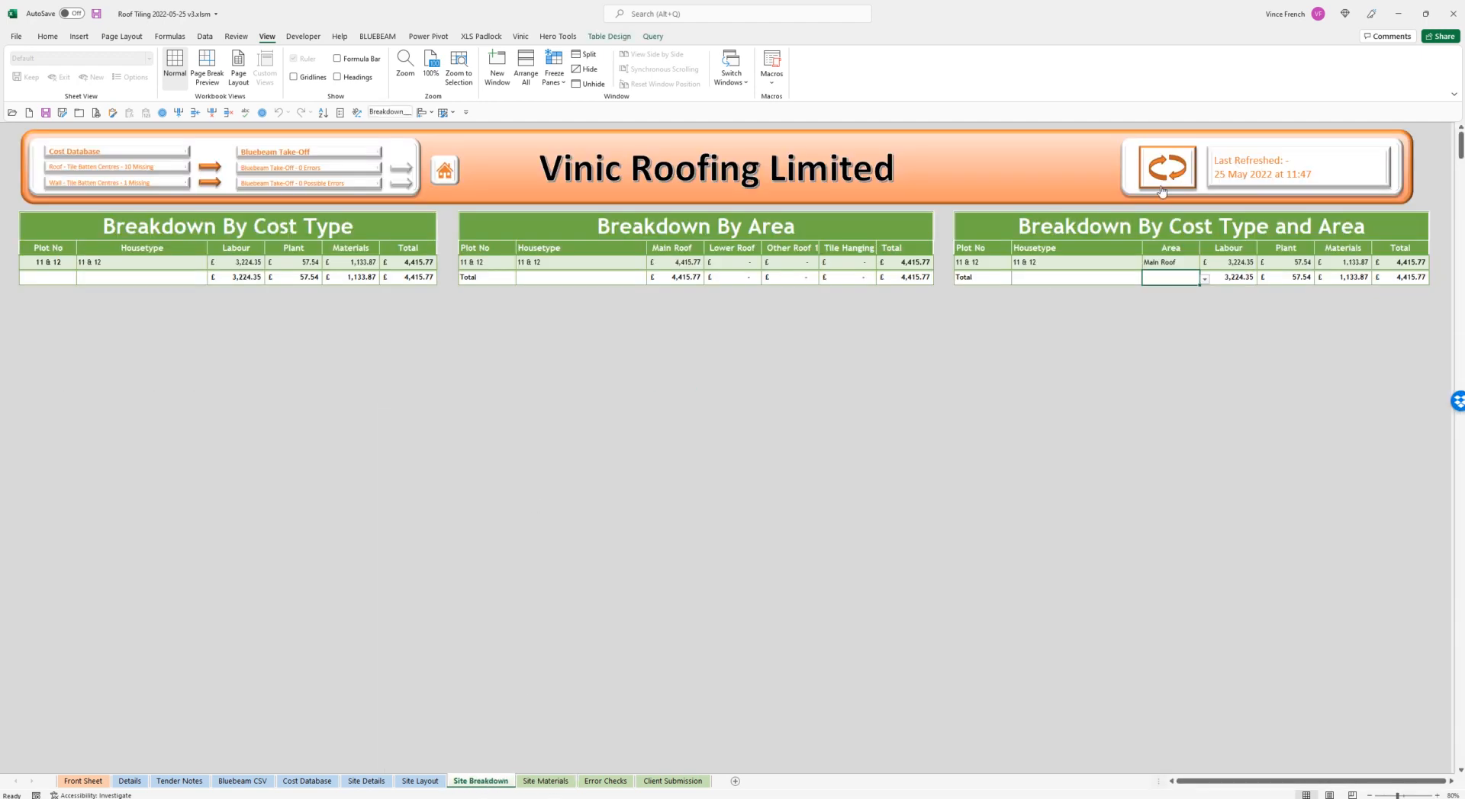
On the Site Layout sheet, enter 14 & 15 as the housetype for Plot 14 & 15 in the Plot Schedule.
click(418, 782)
click(143, 371)
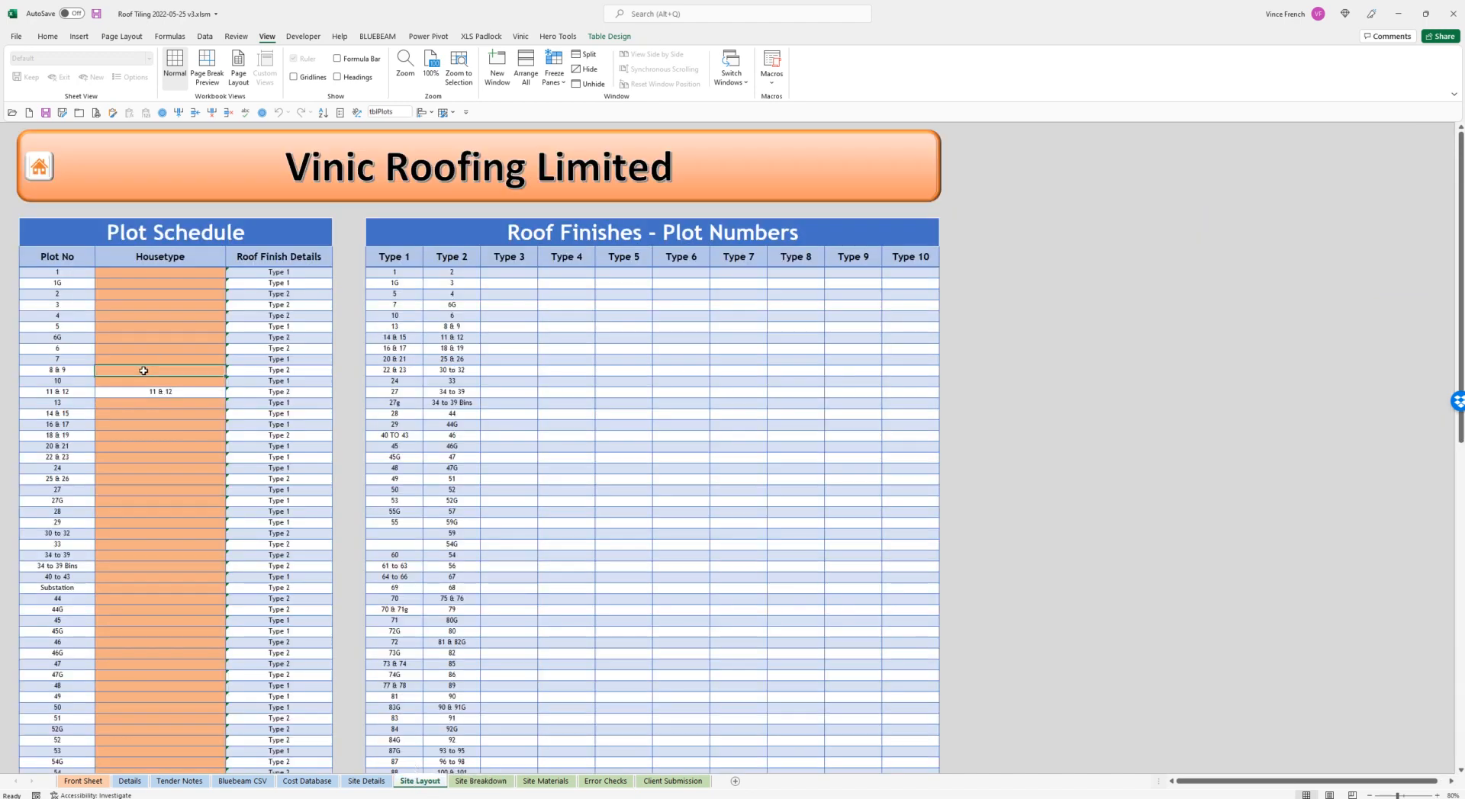
key(Down)
key(Down)
key(Down)
text(14)
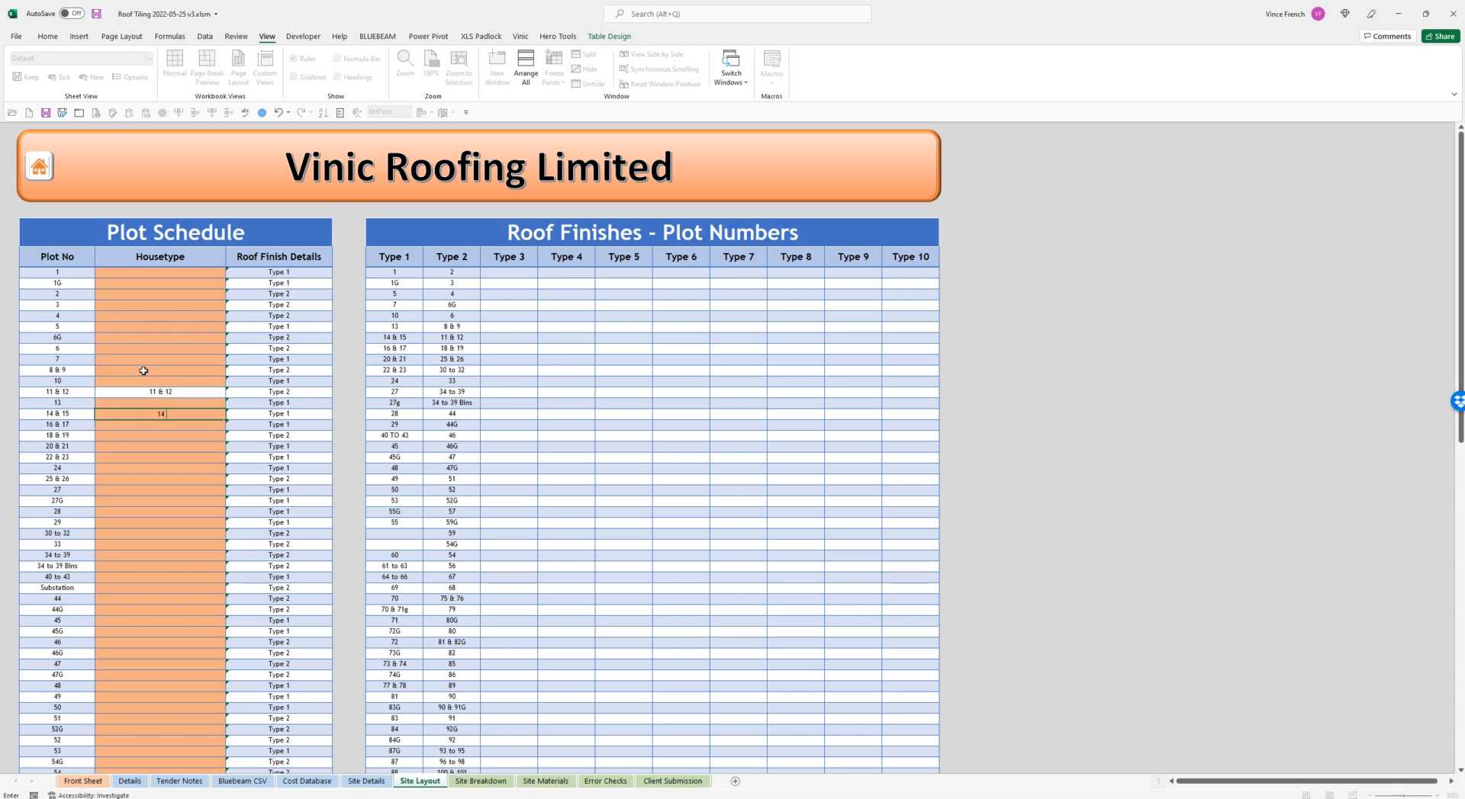
text( & 15)
Set the housetype of Plot 25 & 26 to 25 & 26 in the Plot Schedule.
click(119, 478)
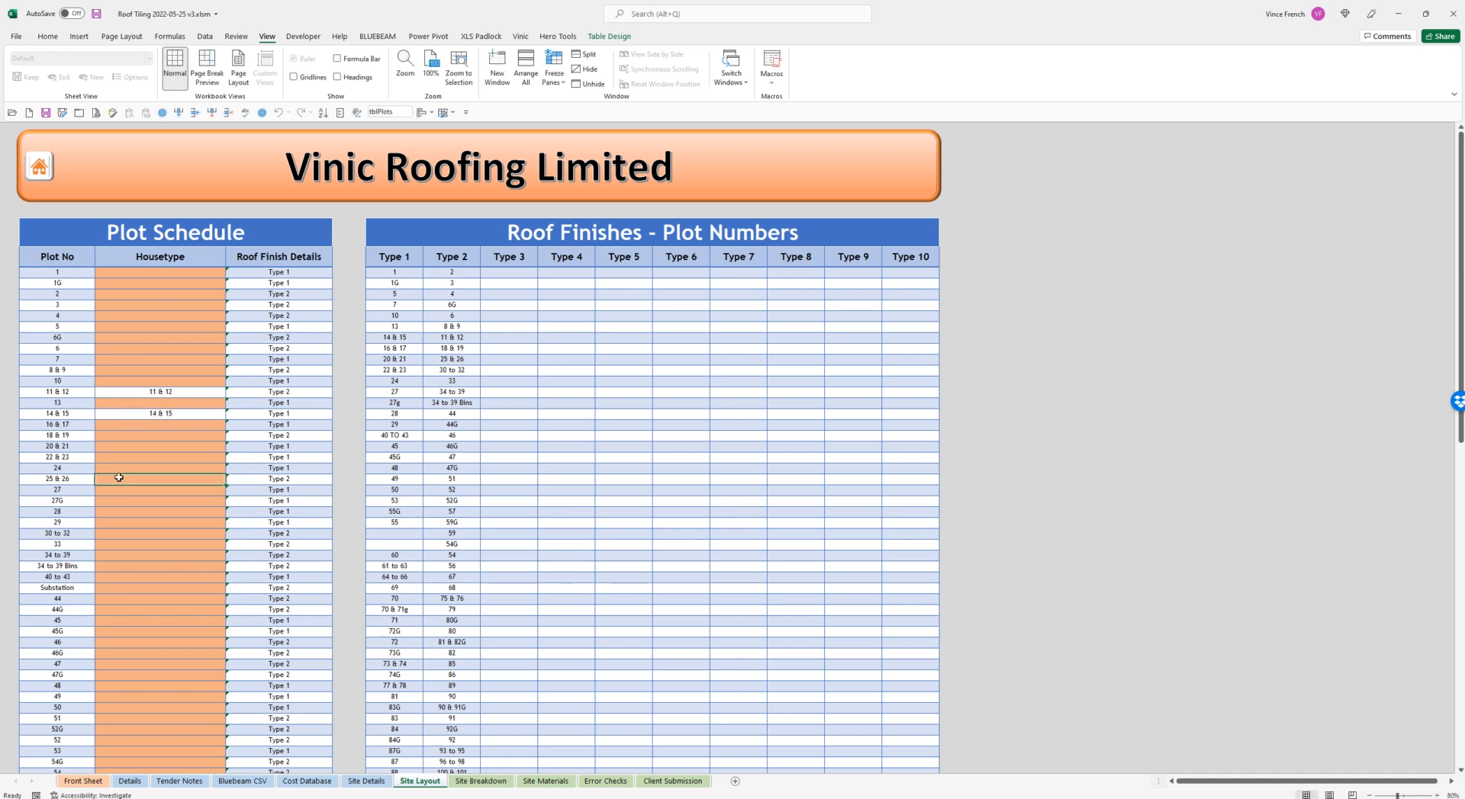
text(2 & 2)
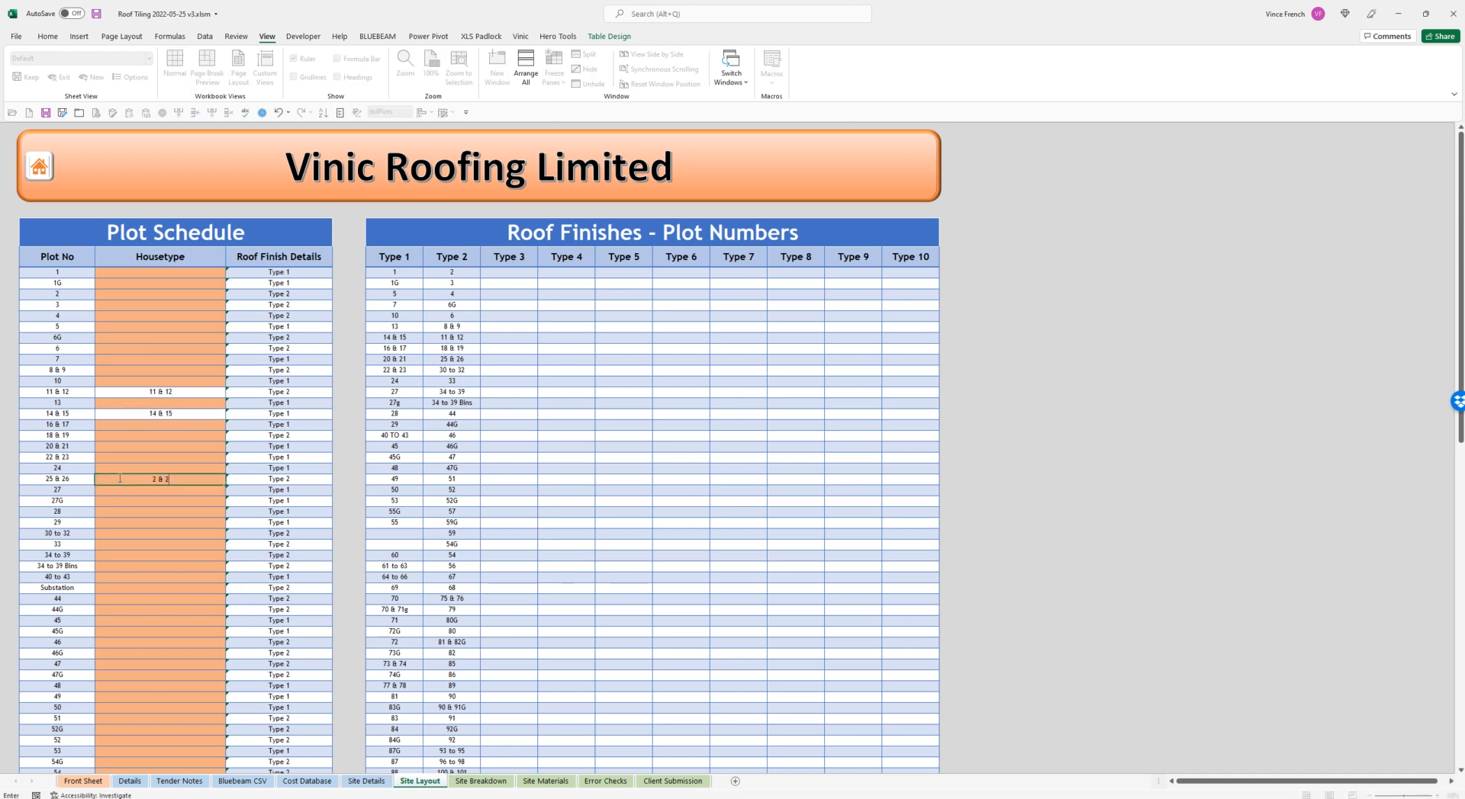
text(6)
key(Return)
click(118, 478)
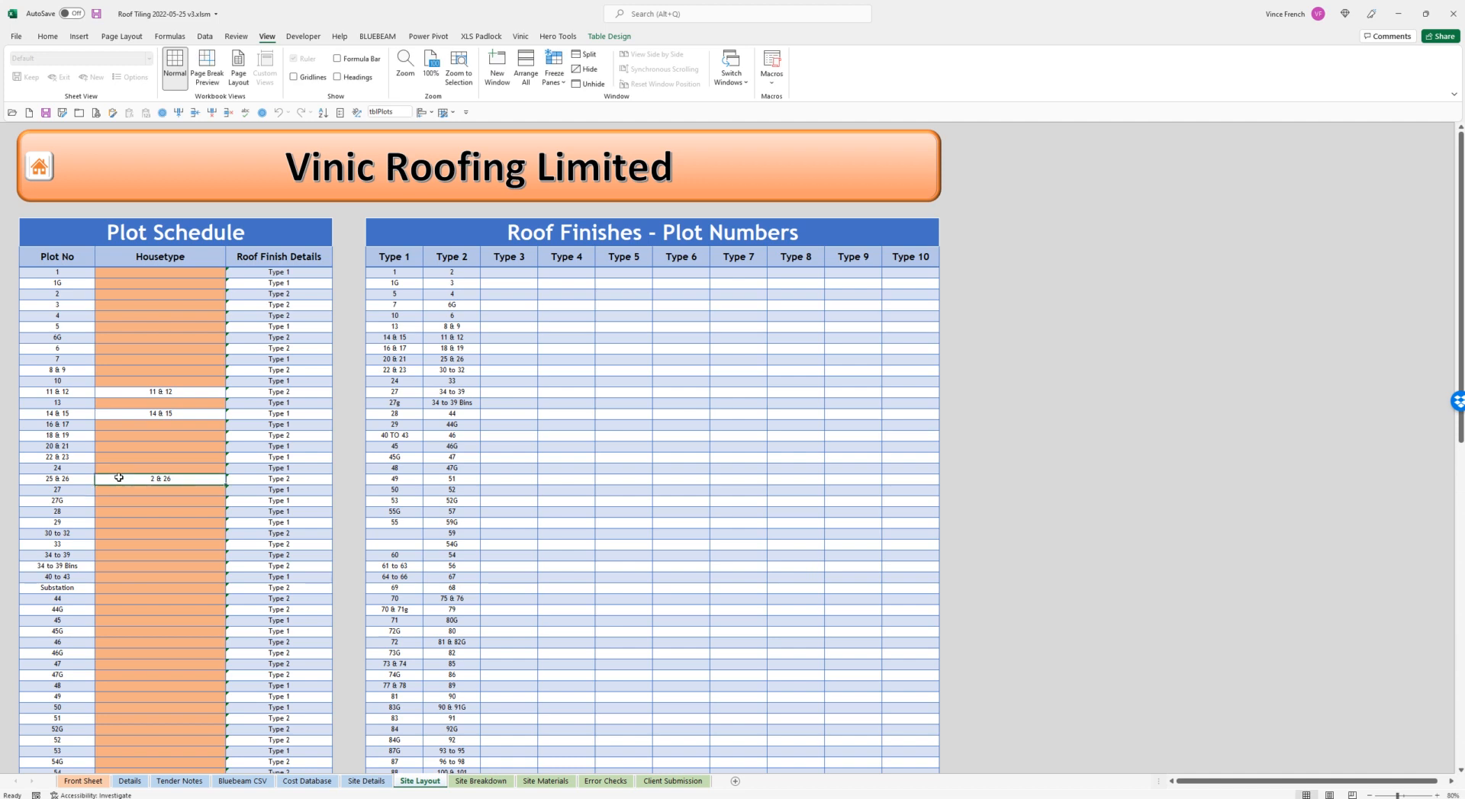
text(25)
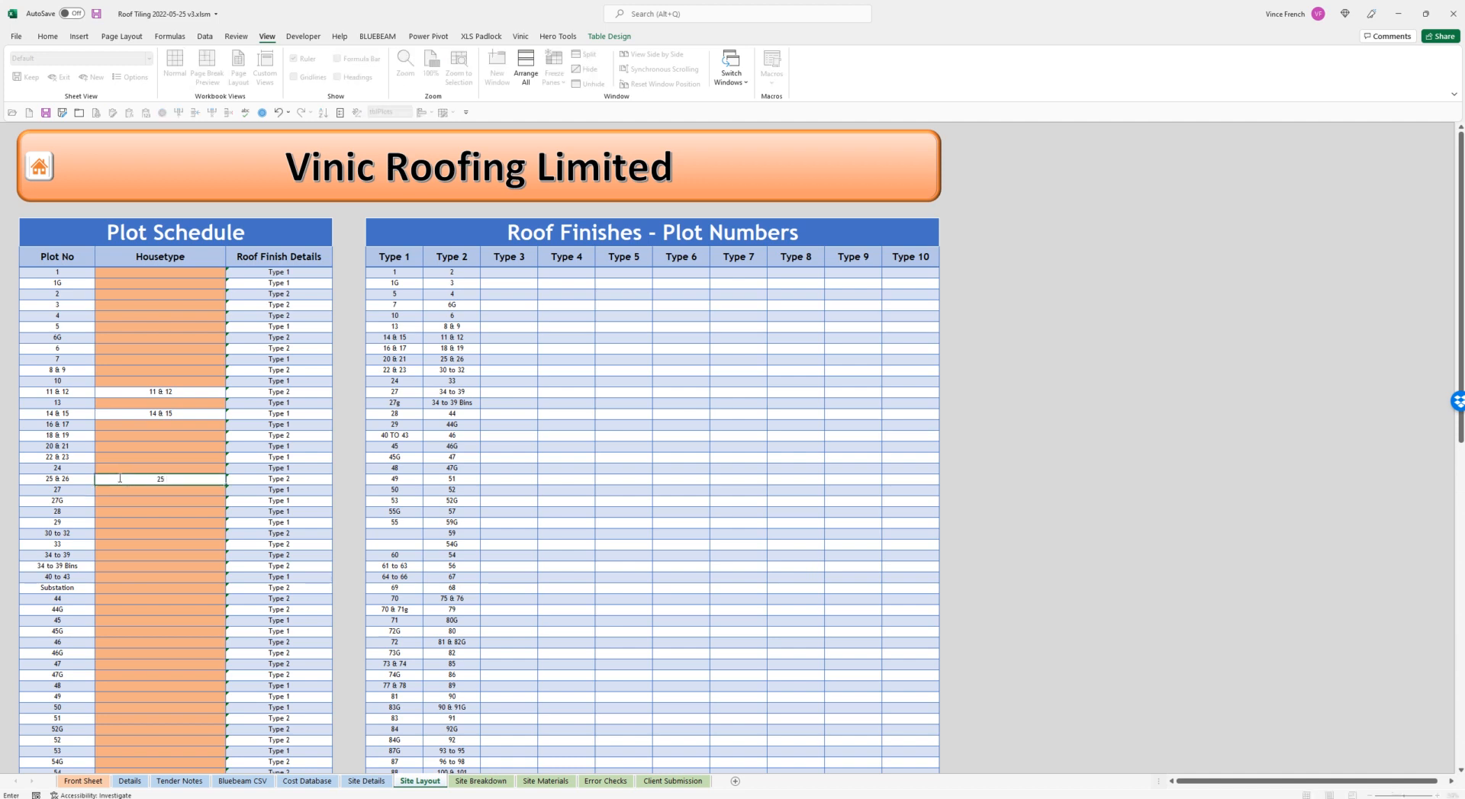
text( & 26)
key(Return)
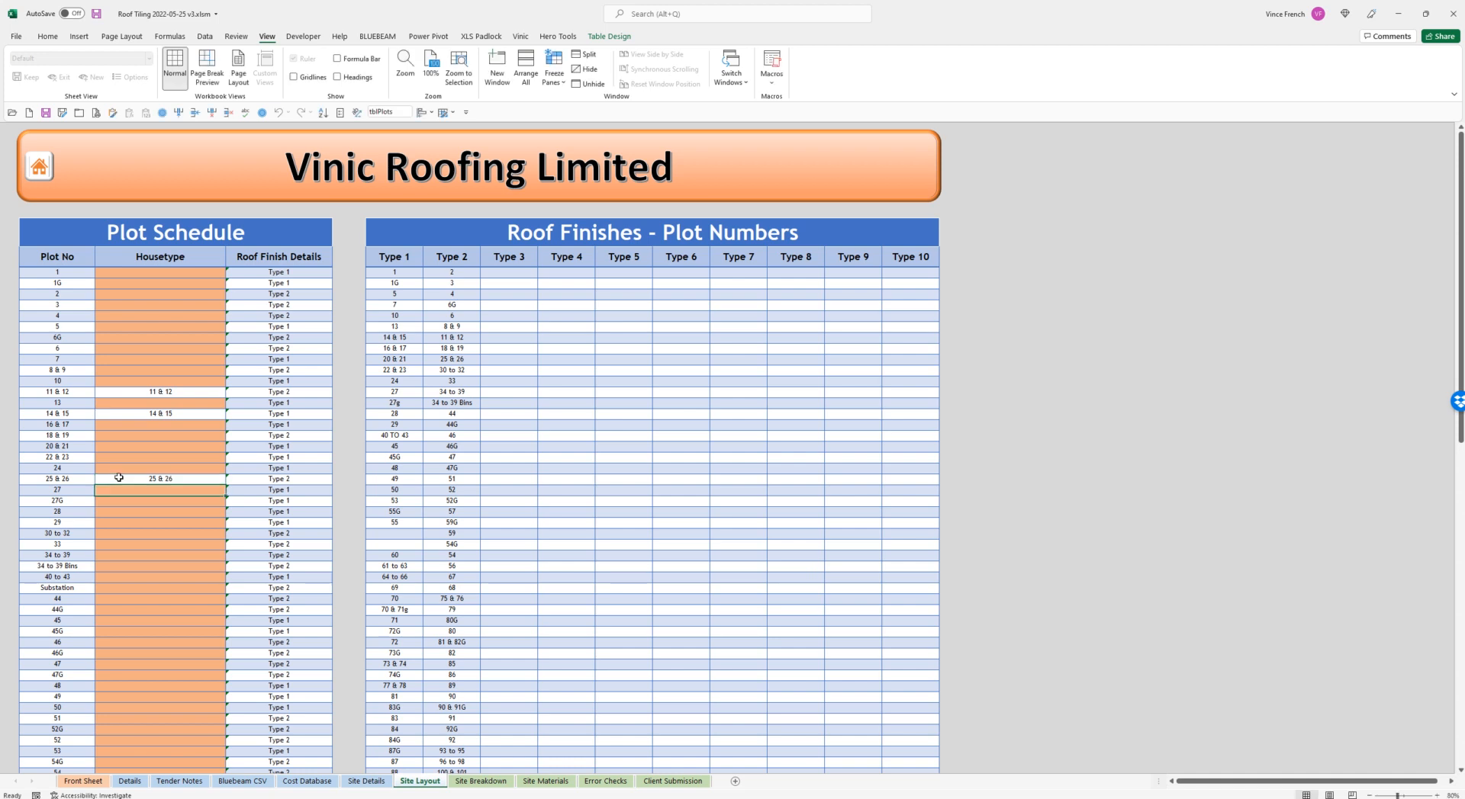
Assign housetype 11 & 12 to Plot 8 & 9 and housetype 25 & 26 to Plot 16 & 17.
click(119, 369)
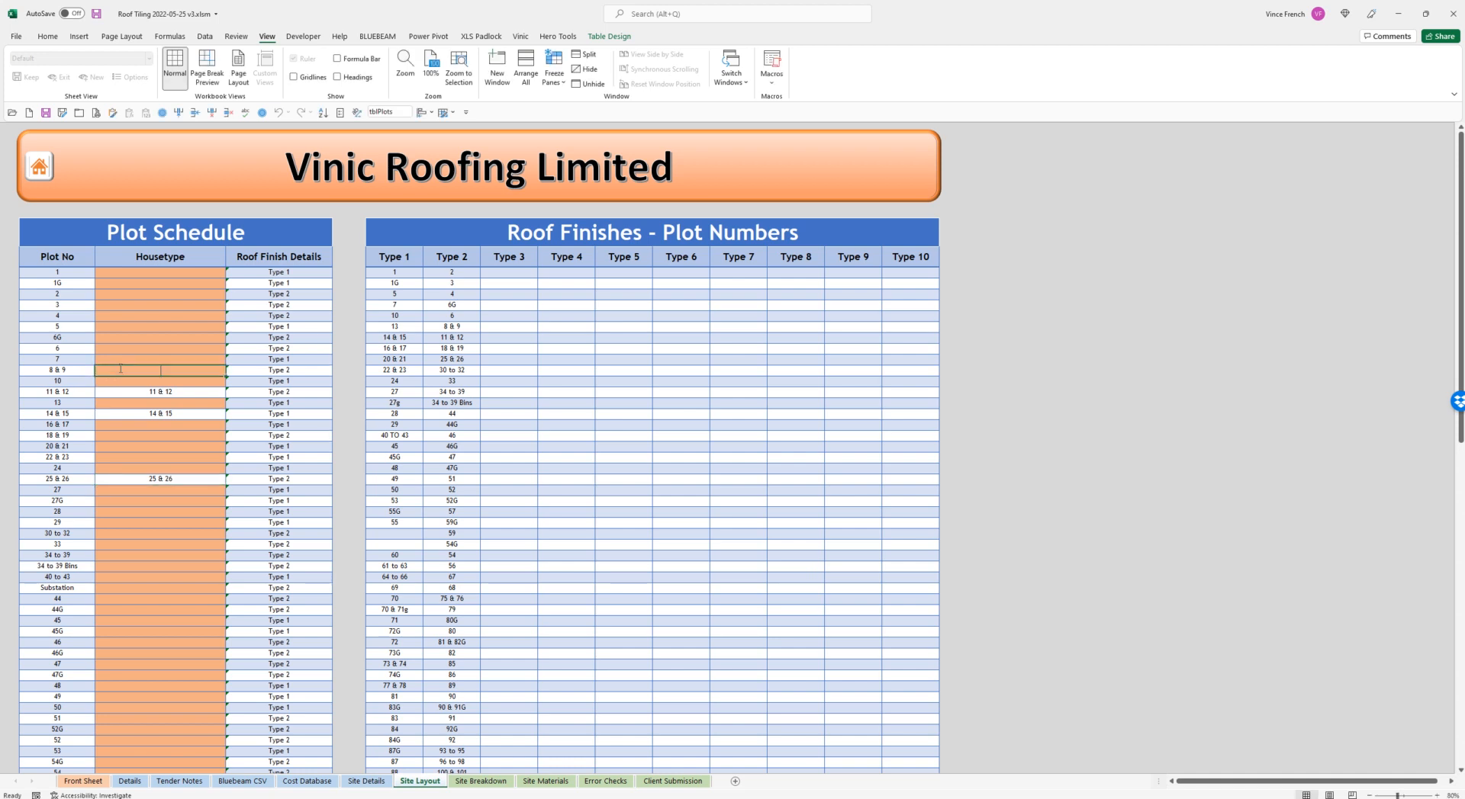
text(11 & 12)
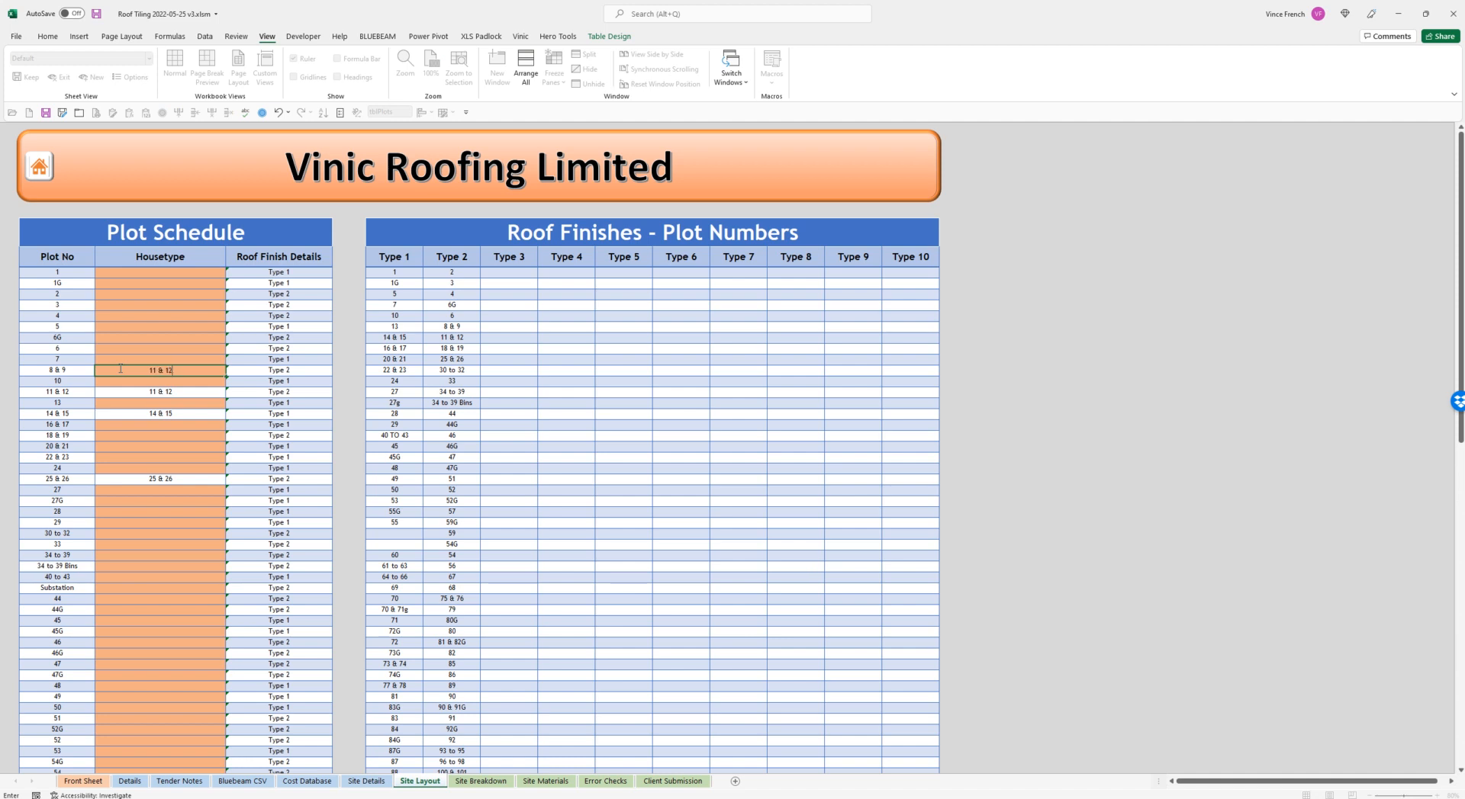
key(Return)
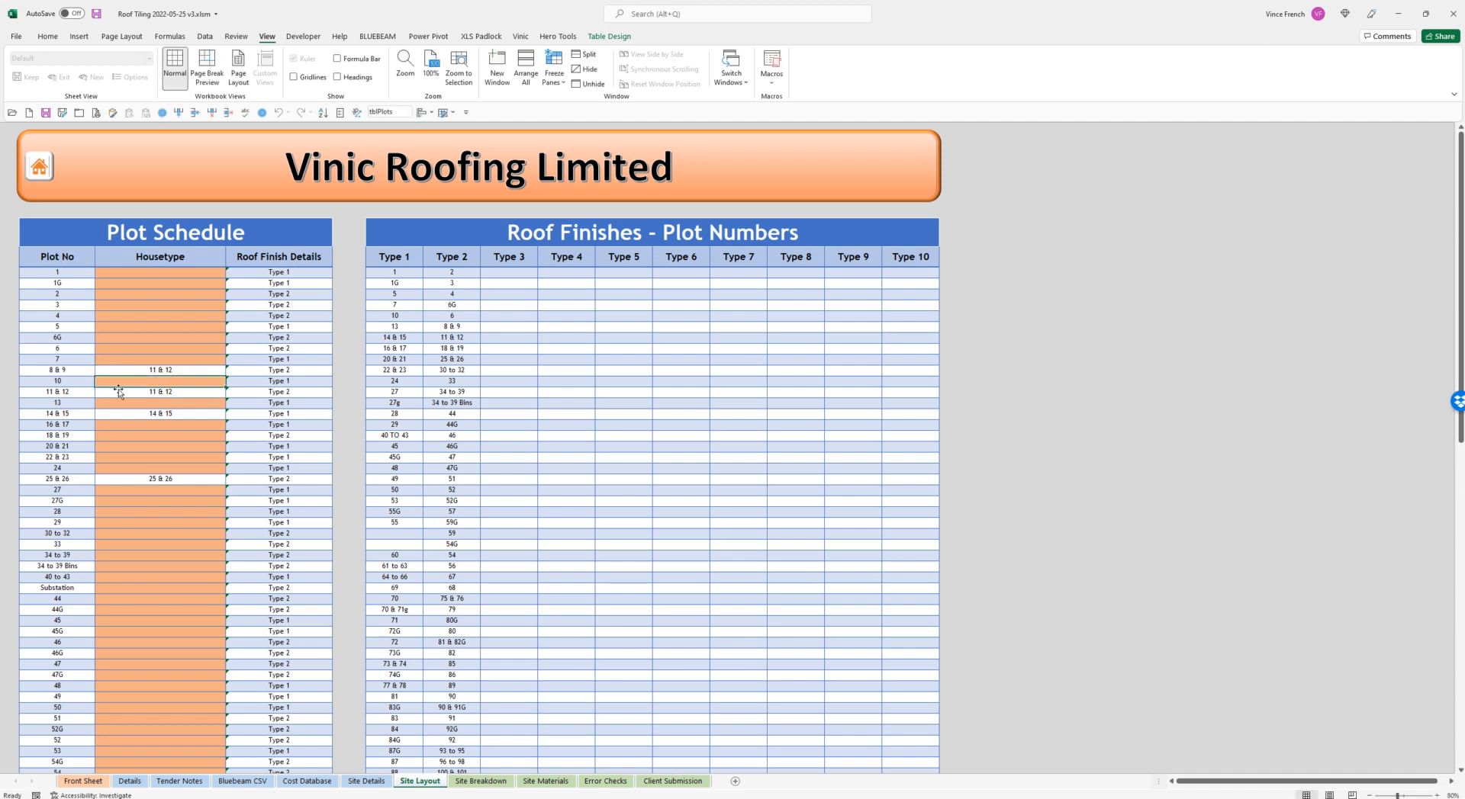
click(114, 425)
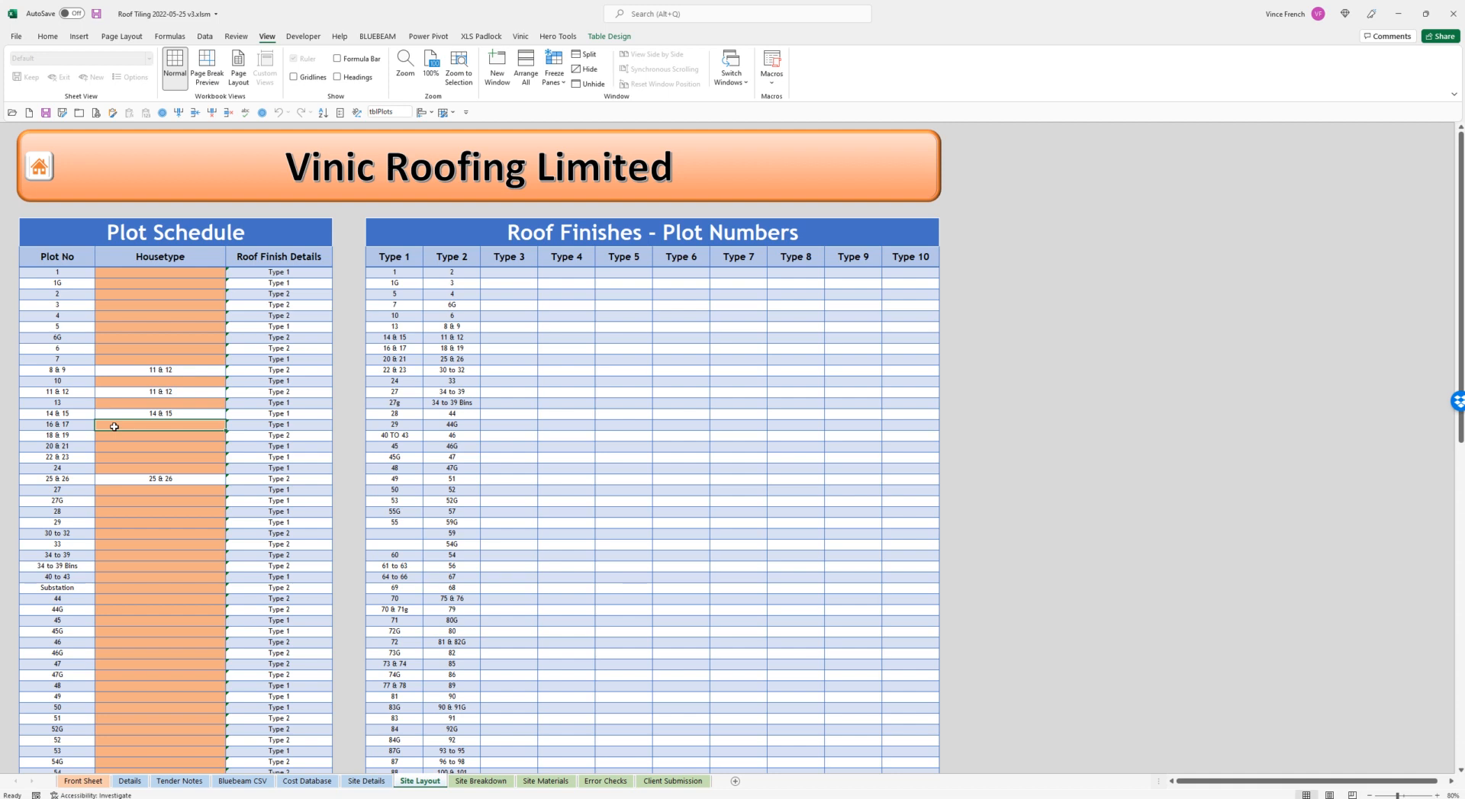
text(2)
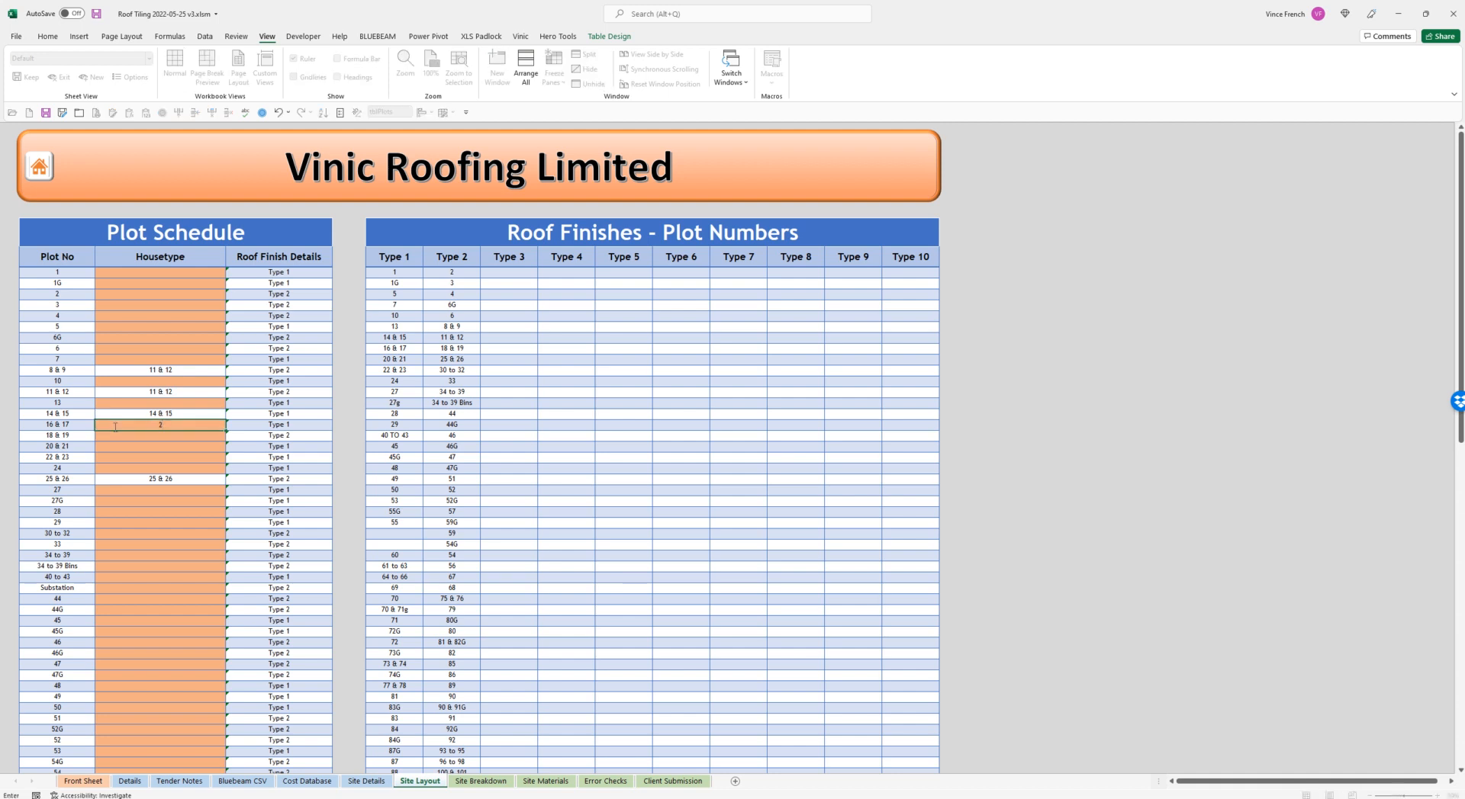
text(26)
key(Return)
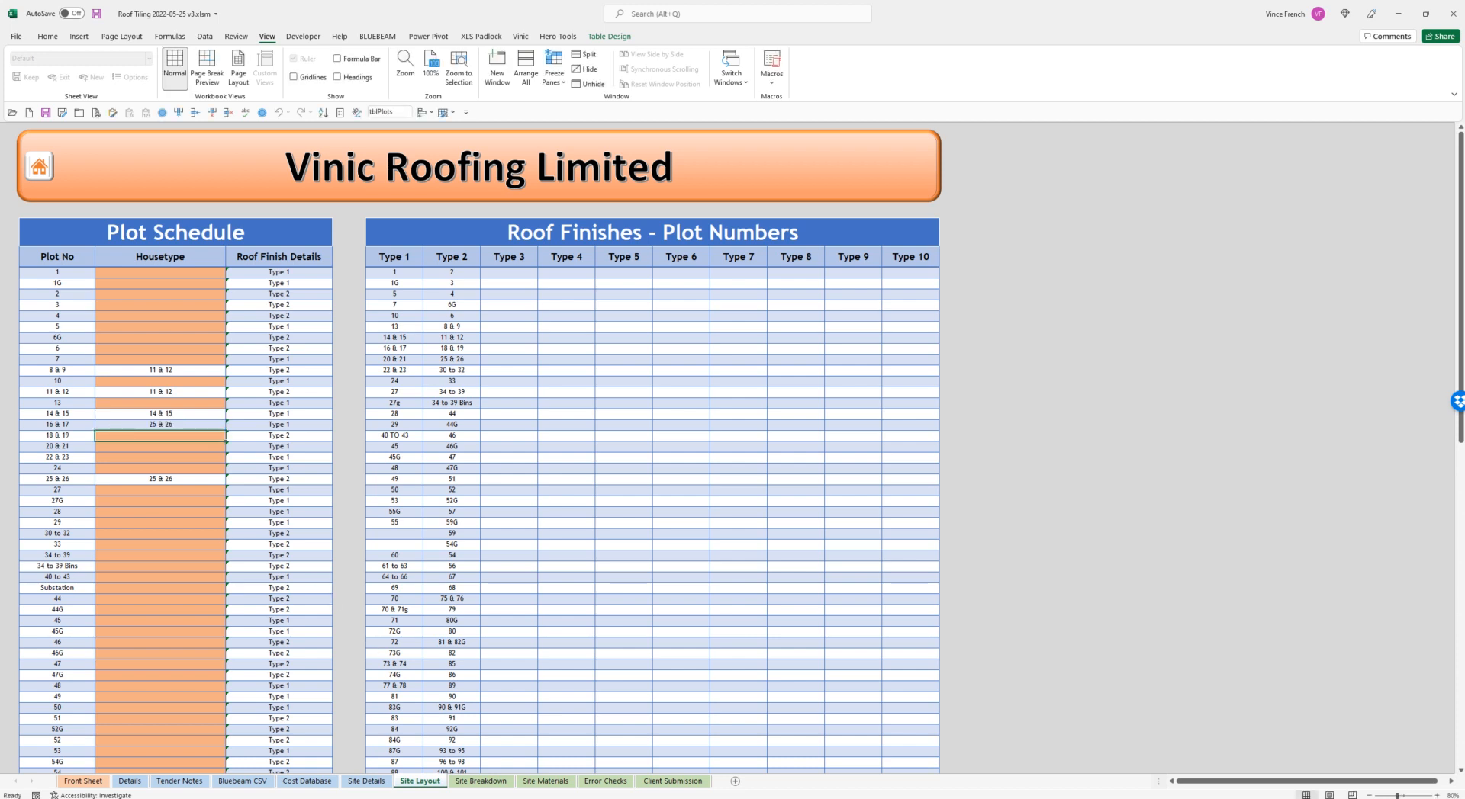
Refresh the workbook's site breakdown and site materials data to include the newly assigned housetypes.
click(492, 783)
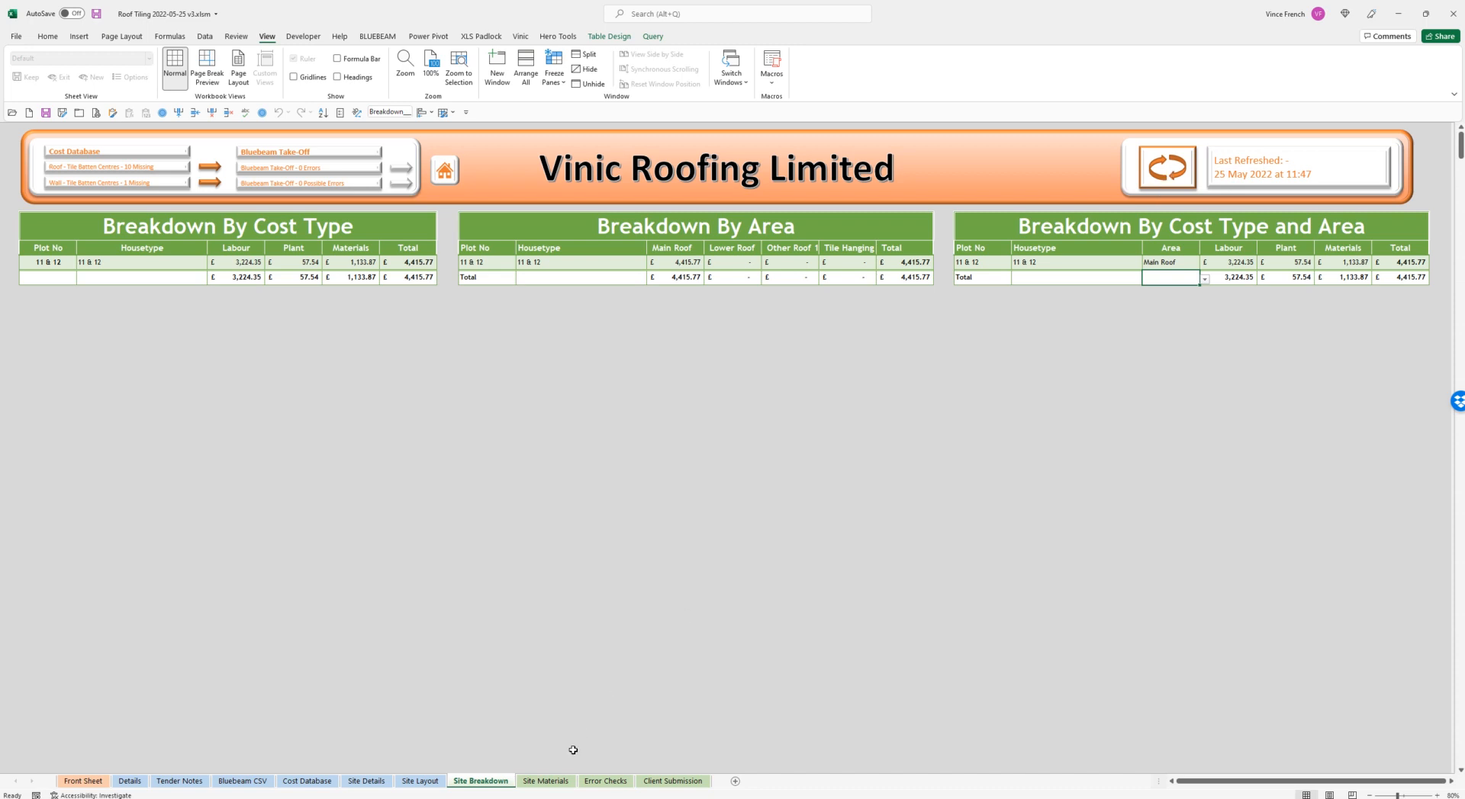
click(552, 781)
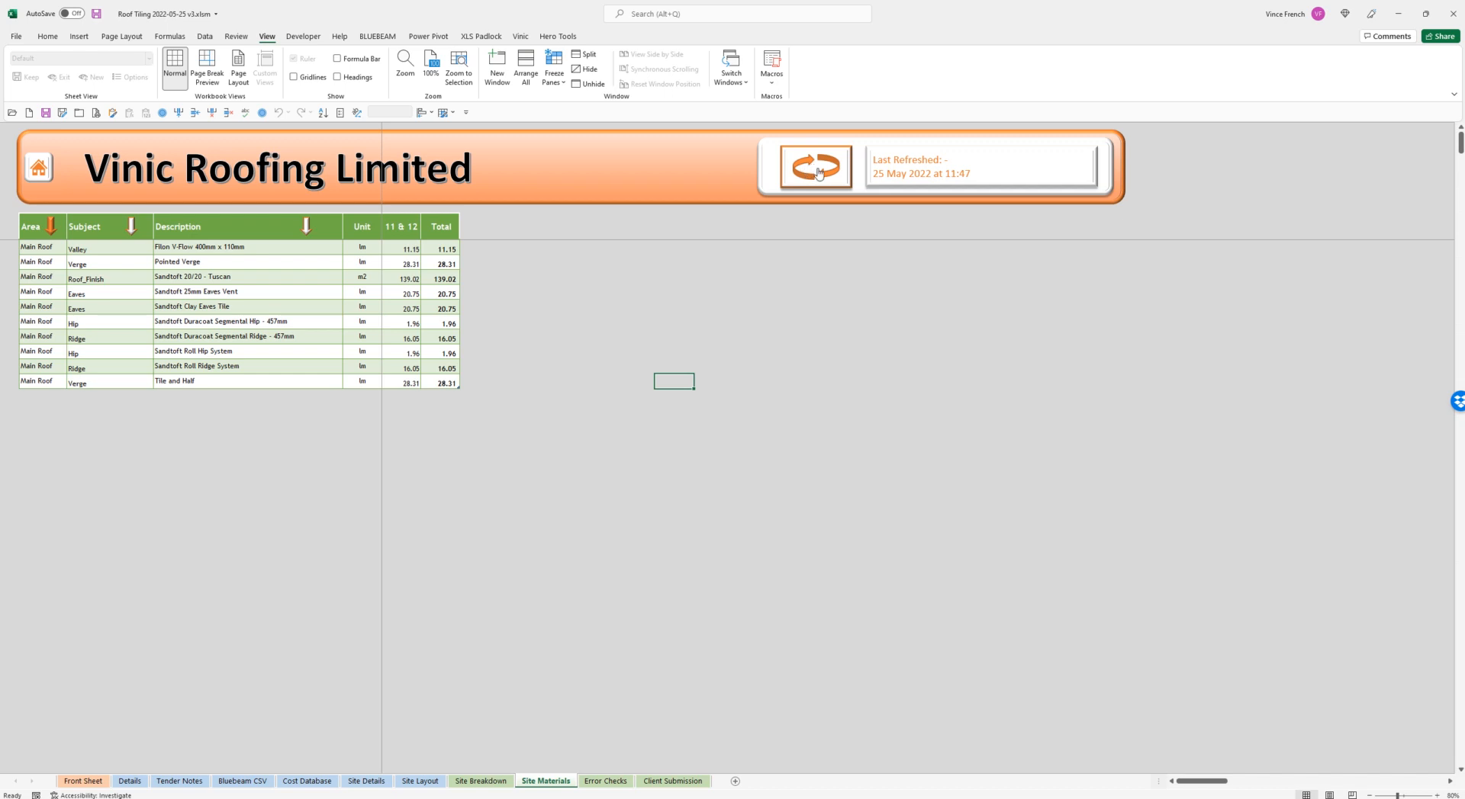
Review the refreshed plot costs, material quantities and take-off error checks, and go to the Client Submission sheet.
click(481, 781)
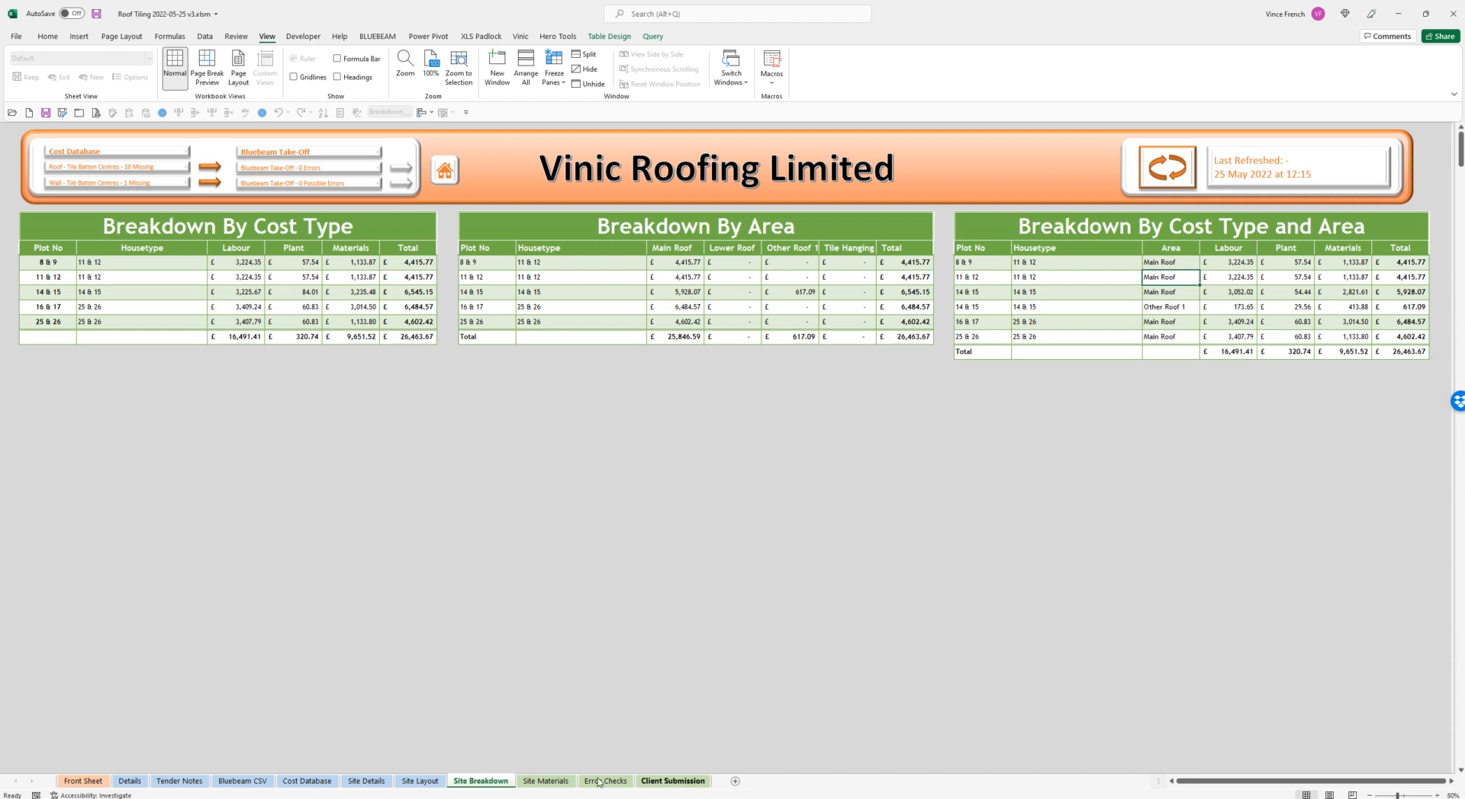
click(538, 781)
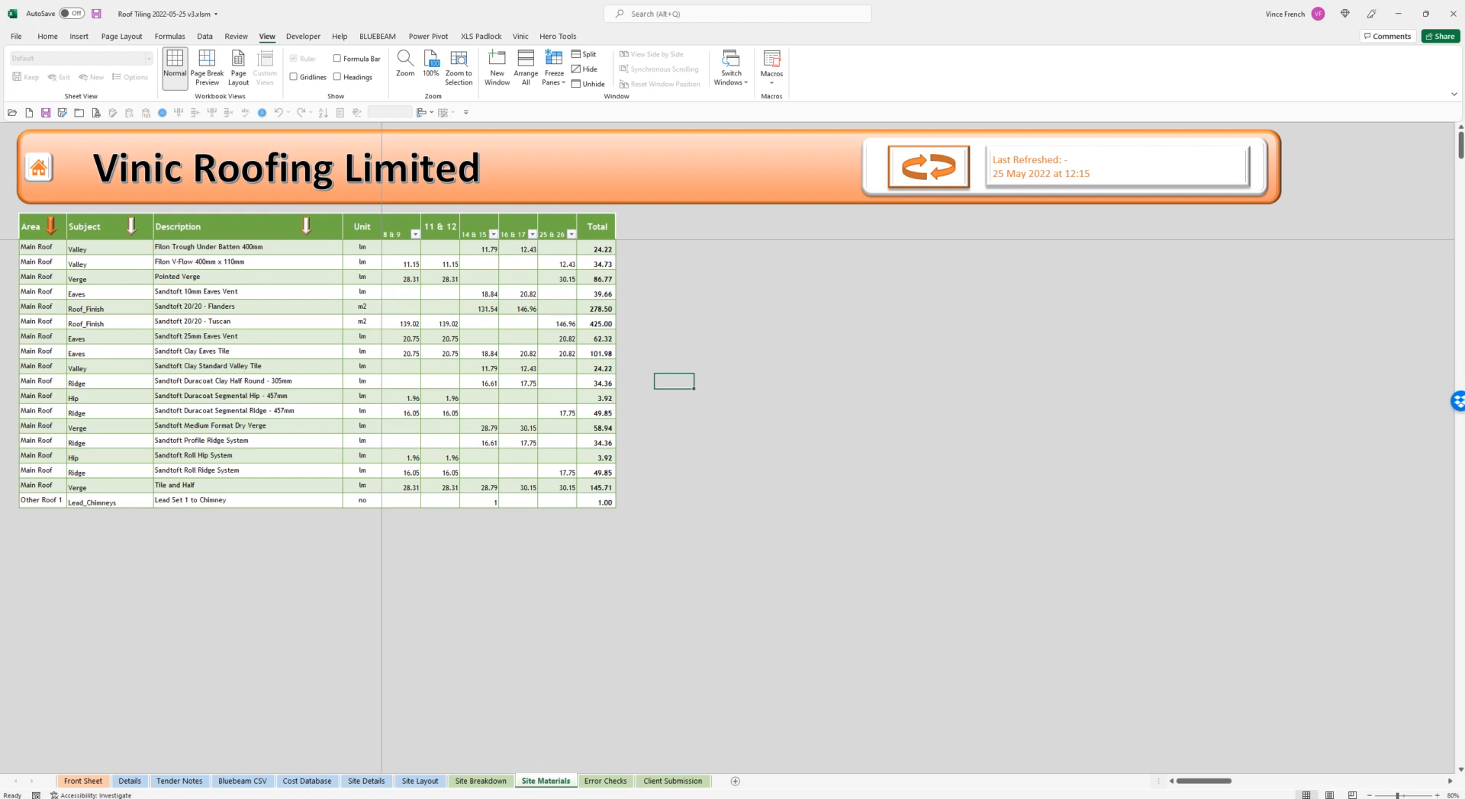
click(612, 782)
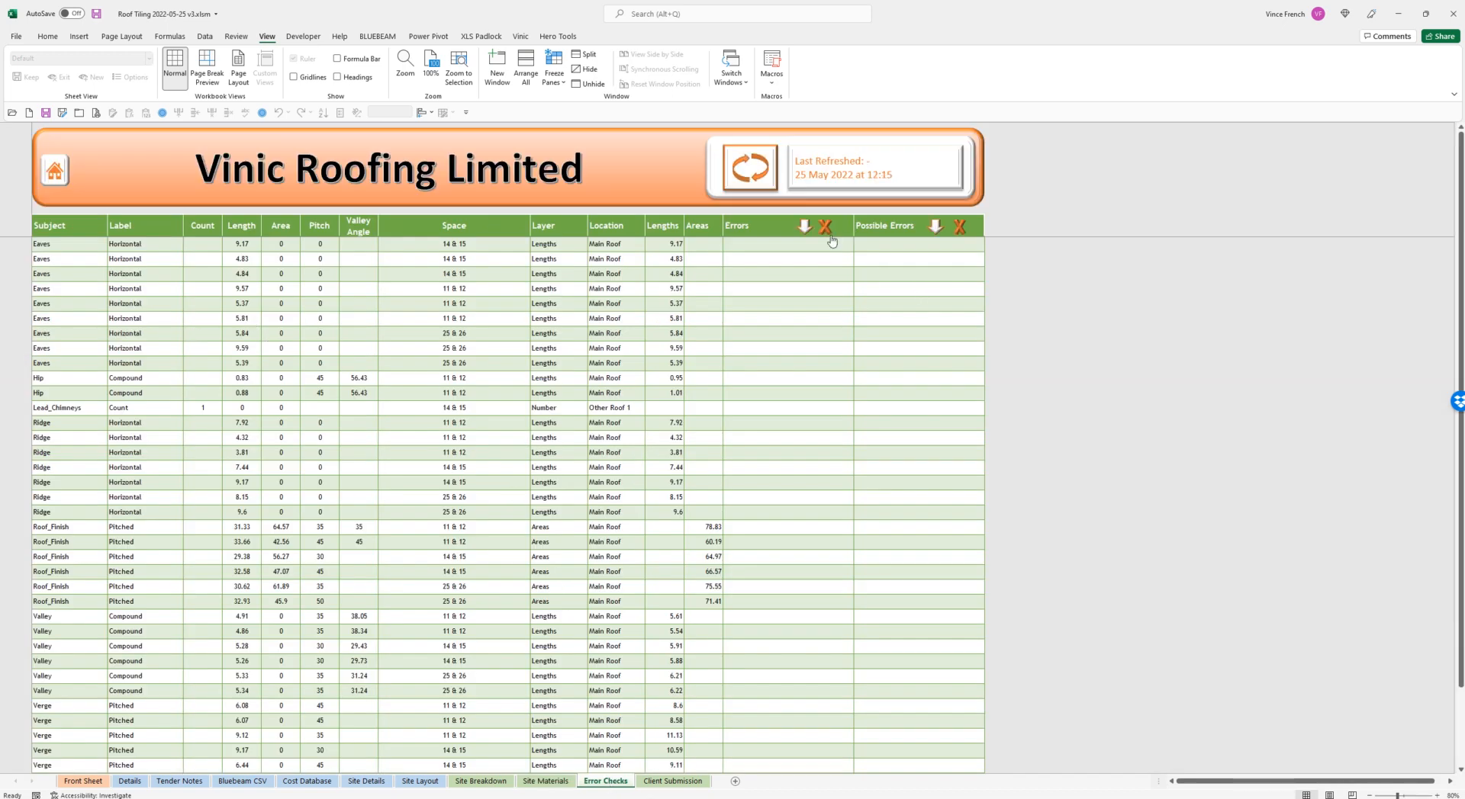
click(651, 782)
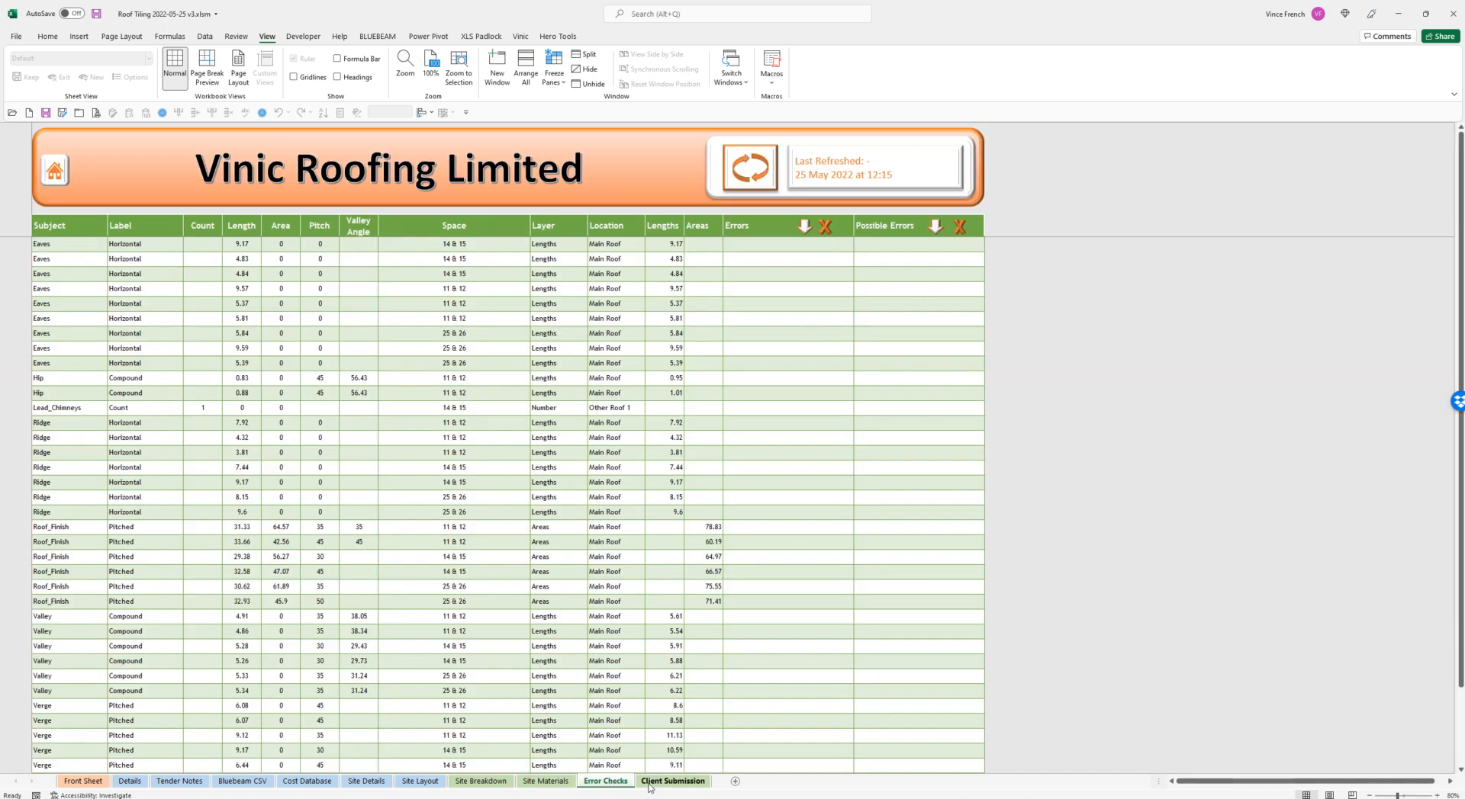